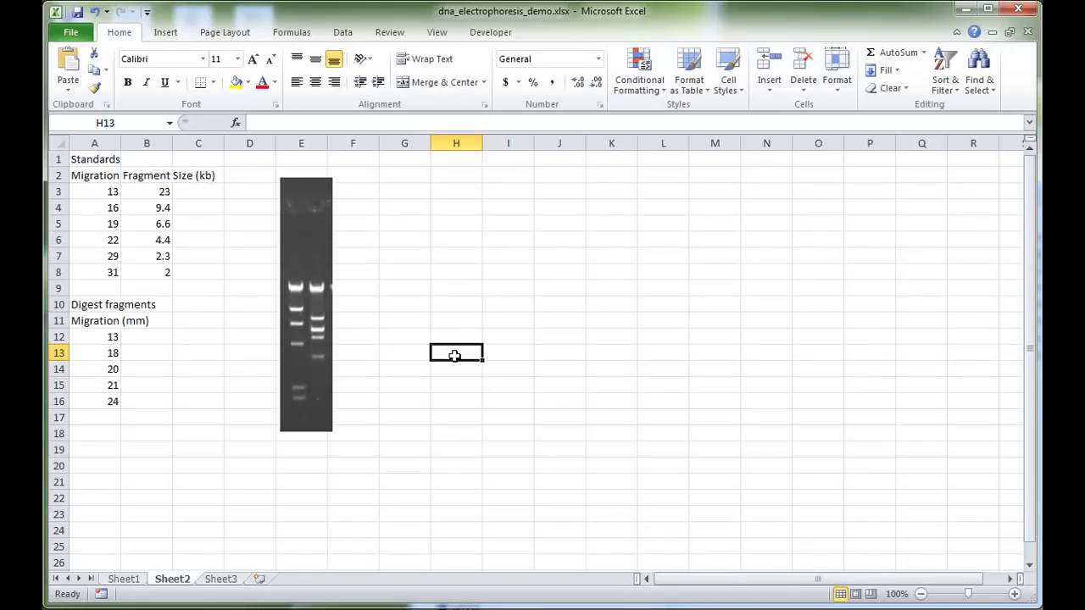
Examine the completed standard curves and EcoRI digest fragments table on Sheet1, then return to Sheet2
{"action": "left_click", "coordinate": [410, 269]}
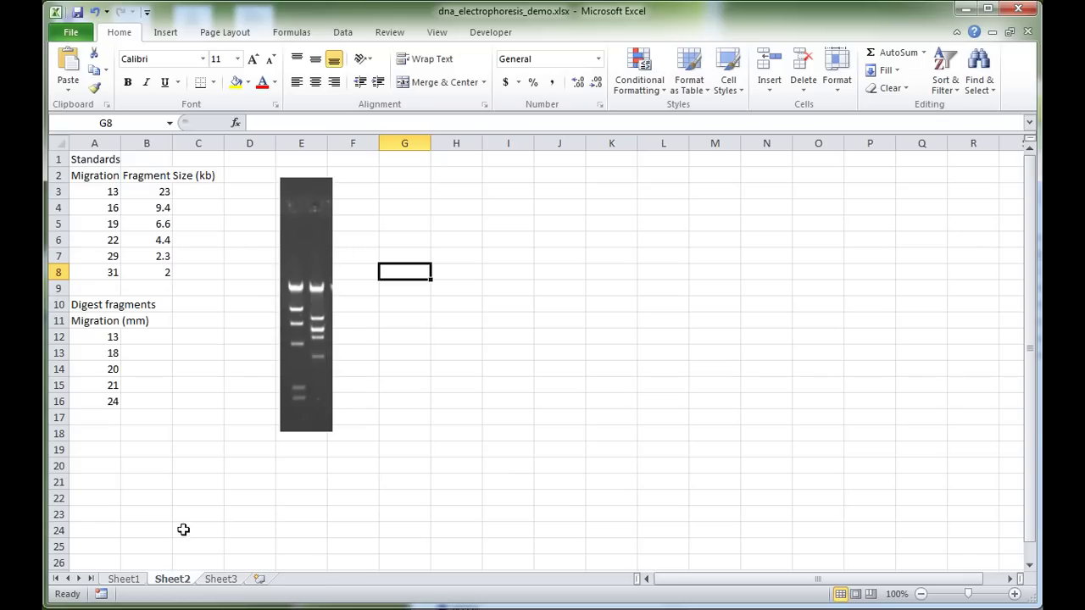
{"action": "left_click", "coordinate": [122, 579]}
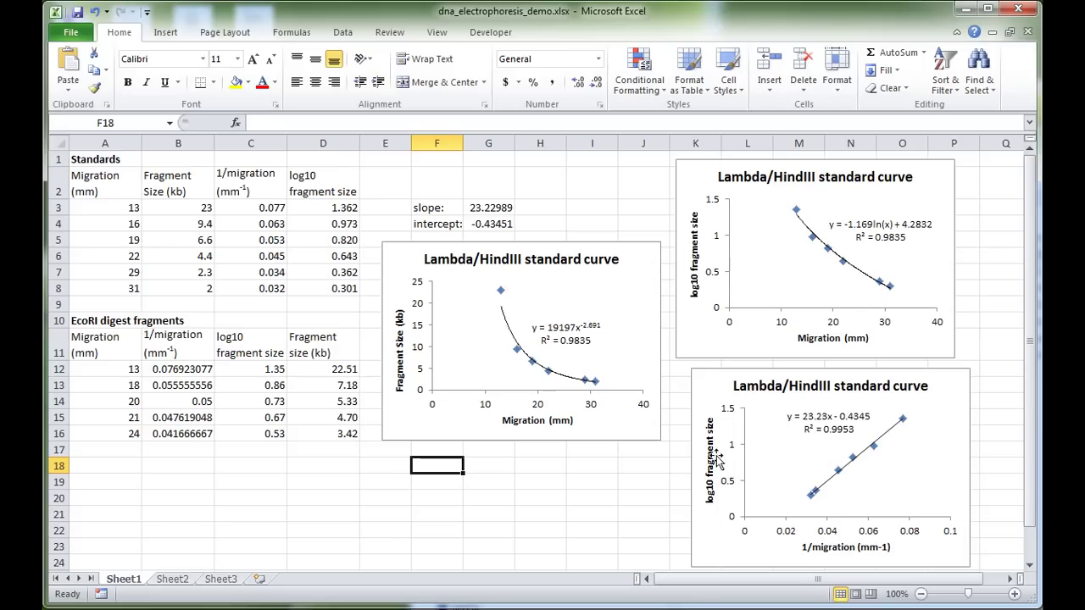
{"action": "left_click_drag", "start_coordinate": [103, 321], "coordinate": [339, 435]}
{"action": "left_click", "coordinate": [370, 449]}
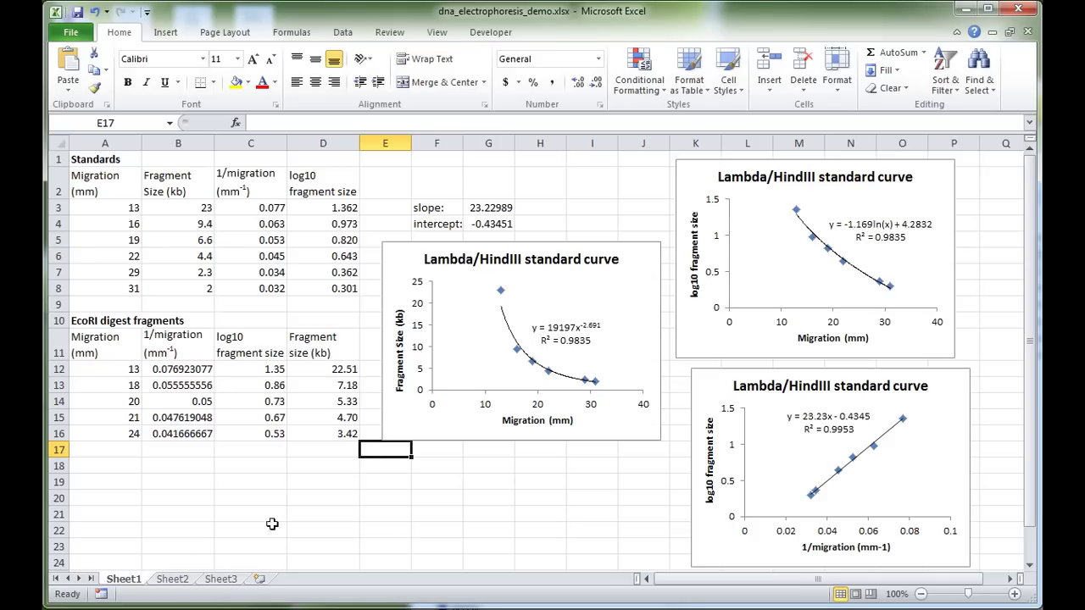
{"action": "left_click", "coordinate": [178, 579]}
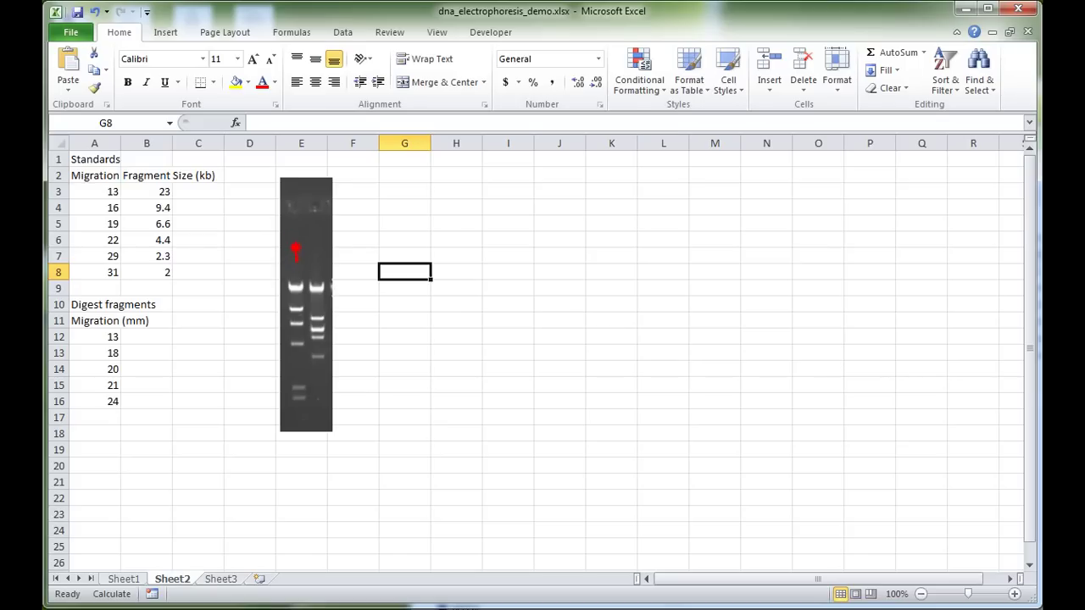
Annotate the gel image with λ/HindIII and unknown digest lane labels and a wells label, and circle the λ/HindIII label
{"action": "mouse_move", "coordinate": [287, 247]}
{"action": "left_mouse_down"}
{"action": "mouse_move", "coordinate": [219, 242]}
{"action": "mouse_move", "coordinate": [256, 242]}
{"action": "mouse_move", "coordinate": [280, 222]}
{"action": "left_mouse_up"}
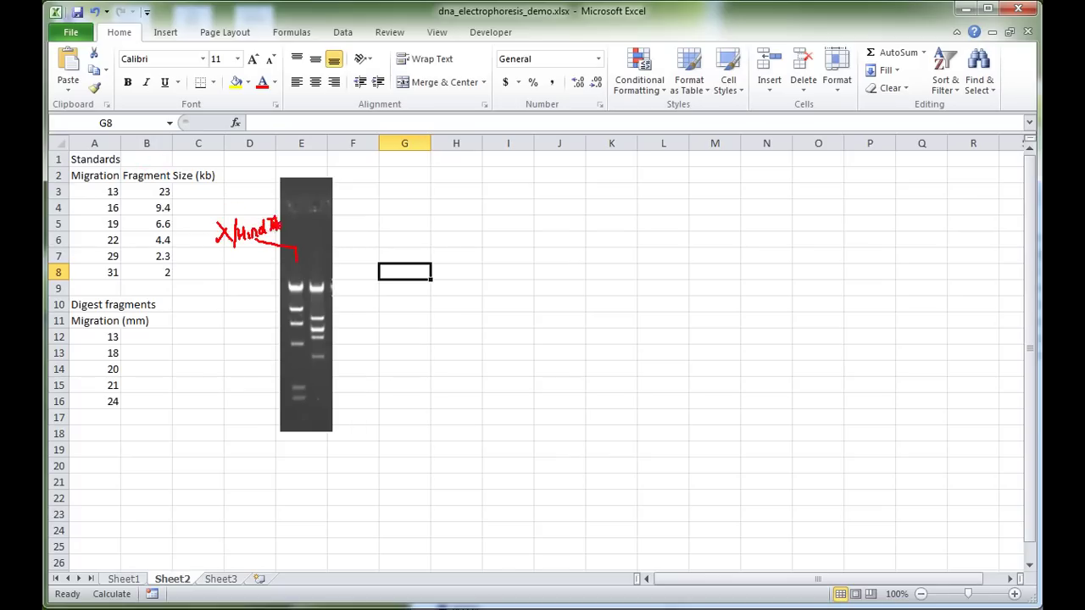
{"action": "mouse_move", "coordinate": [317, 265]}
{"action": "left_mouse_down"}
{"action": "mouse_move", "coordinate": [363, 244]}
{"action": "mouse_move", "coordinate": [534, 230]}
{"action": "left_mouse_up"}
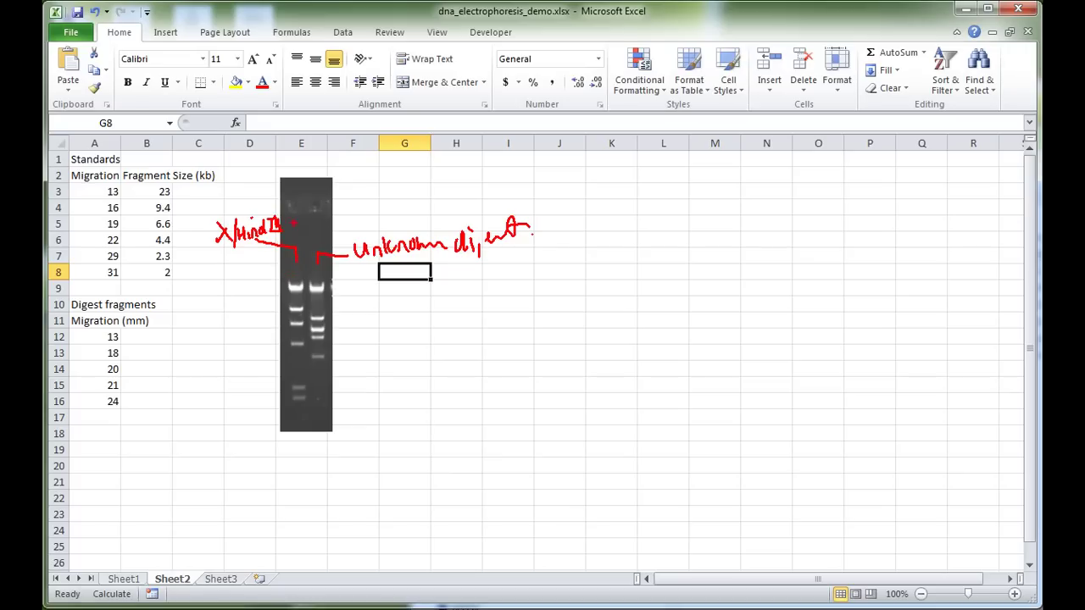
{"action": "mouse_move", "coordinate": [349, 203]}
{"action": "left_mouse_down"}
{"action": "mouse_move", "coordinate": [341, 209]}
{"action": "mouse_move", "coordinate": [399, 197]}
{"action": "mouse_move", "coordinate": [417, 211]}
{"action": "left_mouse_up"}
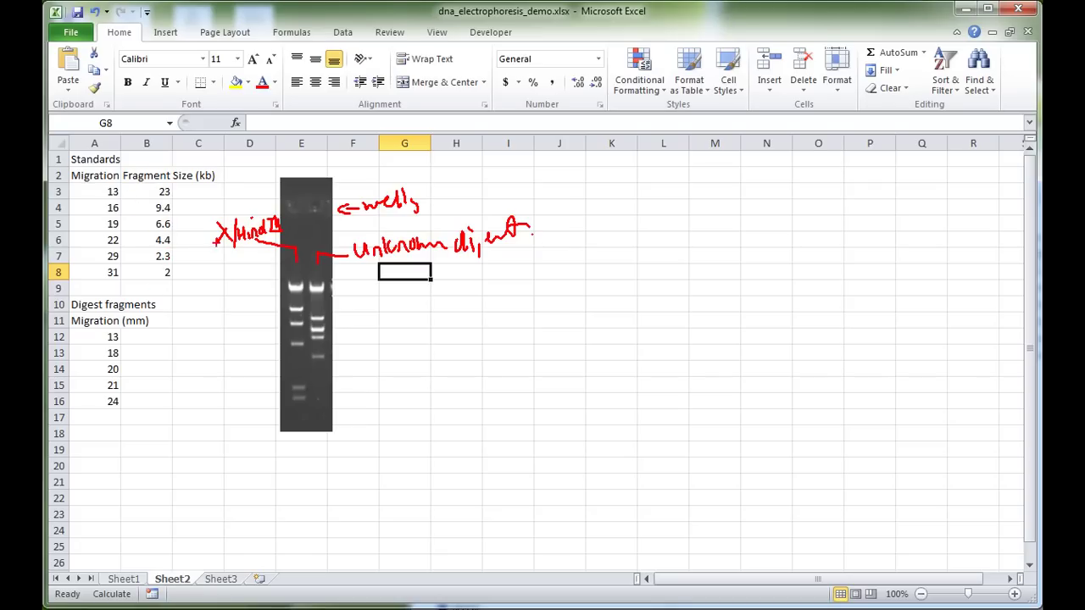
{"action": "mouse_move", "coordinate": [214, 256]}
{"action": "left_mouse_down"}
{"action": "mouse_move", "coordinate": [281, 239]}
{"action": "mouse_move", "coordinate": [276, 212]}
{"action": "mouse_move", "coordinate": [239, 210]}
{"action": "mouse_move", "coordinate": [207, 227]}
{"action": "mouse_move", "coordinate": [217, 253]}
{"action": "mouse_move", "coordinate": [231, 246]}
{"action": "left_mouse_up"}
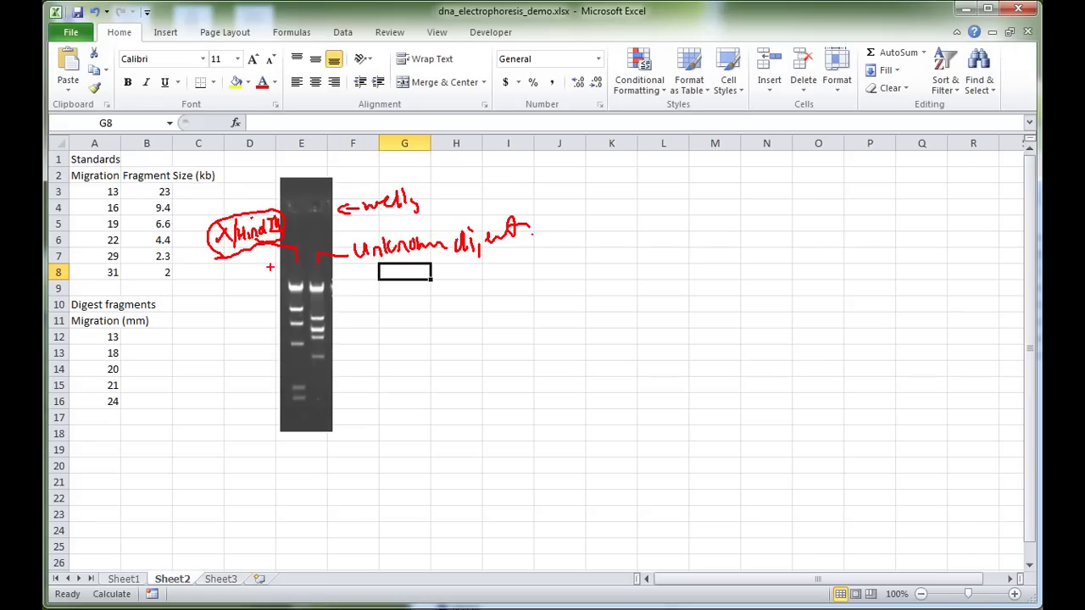
Mark the bands in both gel lanes with drawn arrows, and clear the annotations
{"action": "left_click_drag", "start_coordinate": [268, 278], "coordinate": [272, 342]}
{"action": "mouse_move", "coordinate": [257, 383]}
{"action": "left_mouse_down"}
{"action": "mouse_move", "coordinate": [272, 387]}
{"action": "mouse_move", "coordinate": [273, 400]}
{"action": "left_mouse_up"}
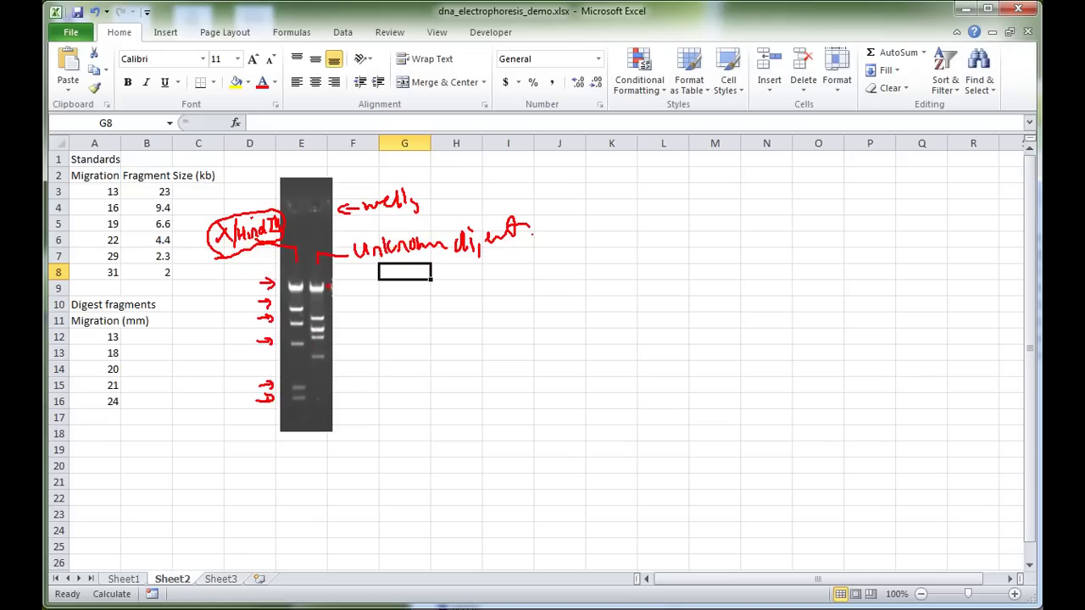
{"action": "mouse_move", "coordinate": [336, 286]}
{"action": "left_mouse_down"}
{"action": "mouse_move", "coordinate": [348, 291]}
{"action": "mouse_move", "coordinate": [346, 357]}
{"action": "left_mouse_up"}
{"action": "key", "text": "Escape"}
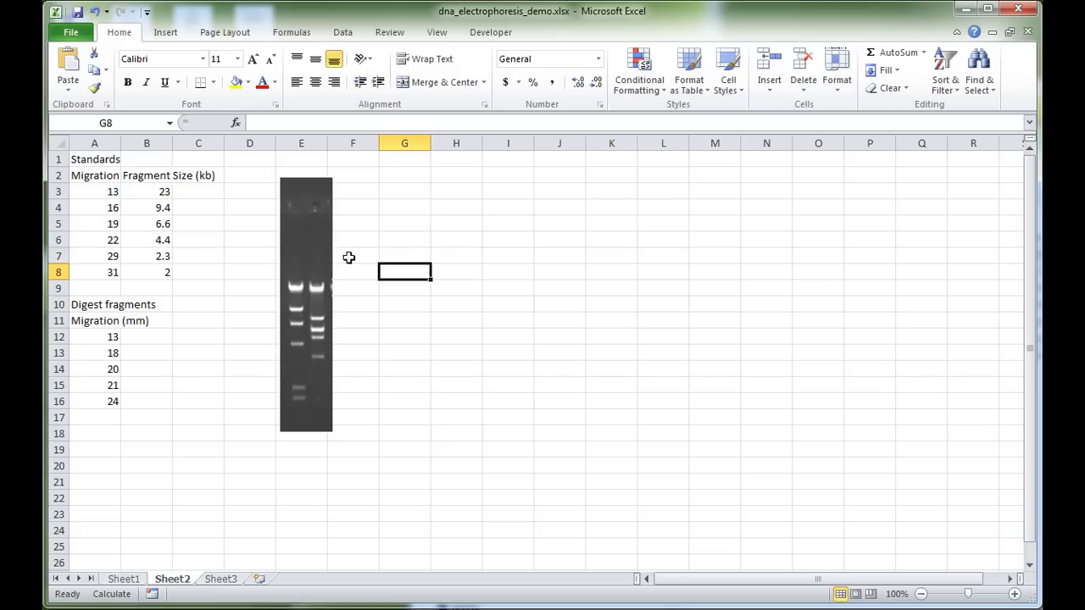
Draw a line along the wells and the migration distances from it to the first three bands in each lane
{"action": "key", "text": "ctrl+2"}
{"action": "left_click_drag", "start_coordinate": [275, 210], "coordinate": [355, 213]}
{"action": "left_click_drag", "start_coordinate": [292, 287], "coordinate": [294, 289]}
{"action": "left_click_drag", "start_coordinate": [286, 311], "coordinate": [294, 312]}
{"action": "left_click_drag", "start_coordinate": [275, 212], "coordinate": [275, 323]}
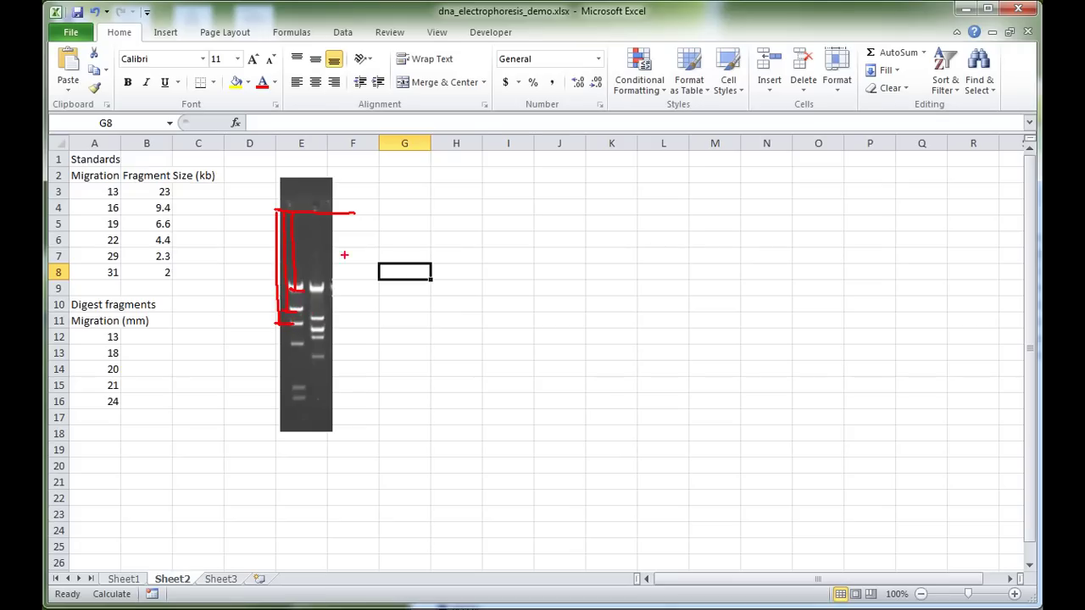
{"action": "mouse_move", "coordinate": [318, 292]}
{"action": "left_mouse_down"}
{"action": "mouse_move", "coordinate": [338, 294]}
{"action": "mouse_move", "coordinate": [334, 214]}
{"action": "mouse_move", "coordinate": [346, 316]}
{"action": "mouse_move", "coordinate": [362, 327]}
{"action": "mouse_move", "coordinate": [362, 214]}
{"action": "left_mouse_up"}
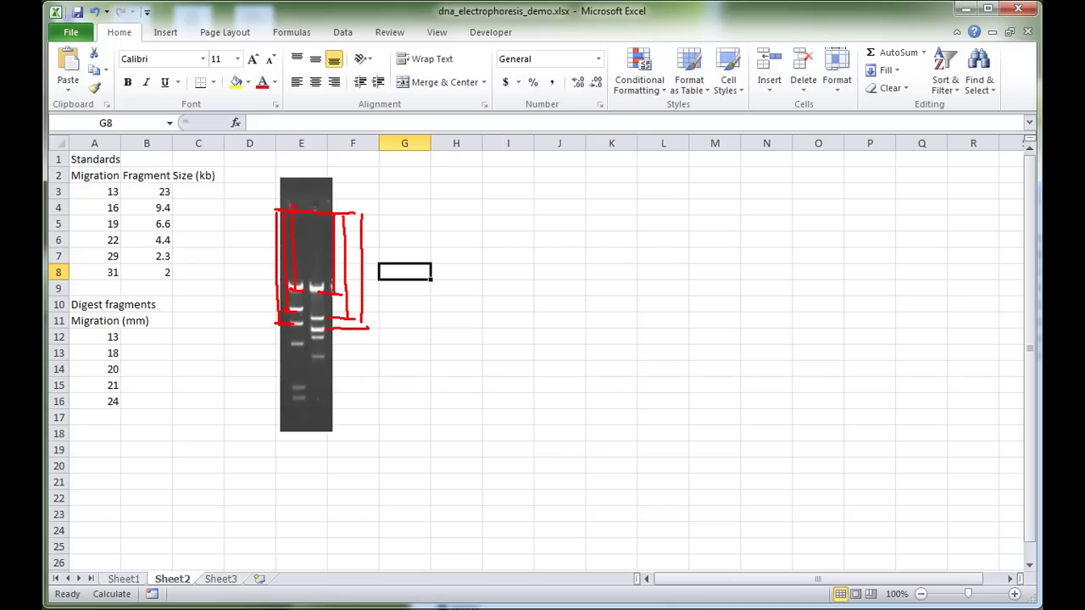
Draw arrows linking the measured distances to the Standards rows, circle the digest migration values, and clear the annotations
{"action": "mouse_move", "coordinate": [292, 182]}
{"action": "left_mouse_down"}
{"action": "mouse_move", "coordinate": [262, 172]}
{"action": "mouse_move", "coordinate": [237, 192]}
{"action": "mouse_move", "coordinate": [197, 191]}
{"action": "mouse_move", "coordinate": [200, 200]}
{"action": "left_mouse_up"}
{"action": "mouse_move", "coordinate": [282, 197]}
{"action": "left_mouse_down"}
{"action": "mouse_move", "coordinate": [201, 208]}
{"action": "mouse_move", "coordinate": [233, 225]}
{"action": "mouse_move", "coordinate": [278, 206]}
{"action": "mouse_move", "coordinate": [276, 217]}
{"action": "left_mouse_up"}
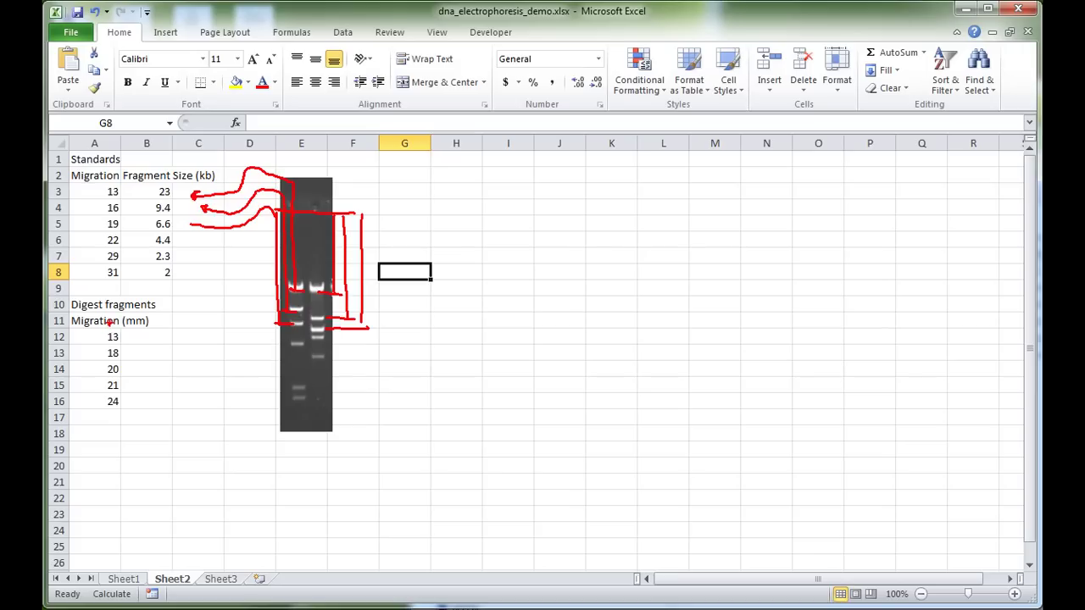
{"action": "mouse_move", "coordinate": [111, 324]}
{"action": "left_mouse_down"}
{"action": "mouse_move", "coordinate": [98, 359]}
{"action": "mouse_move", "coordinate": [129, 398]}
{"action": "mouse_move", "coordinate": [117, 321]}
{"action": "left_mouse_up"}
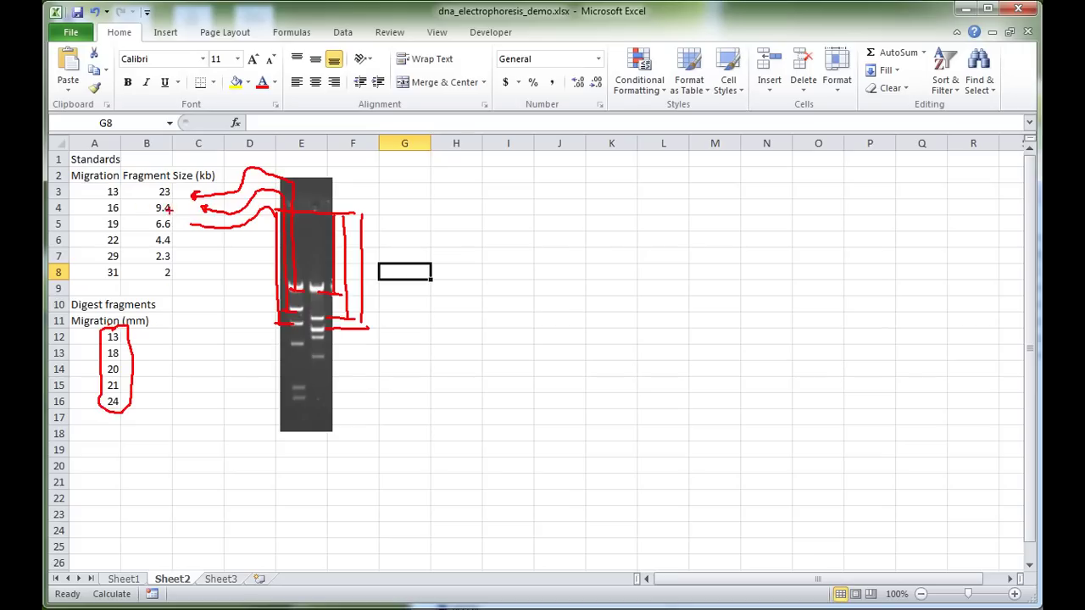
{"action": "key", "text": "Escape"}
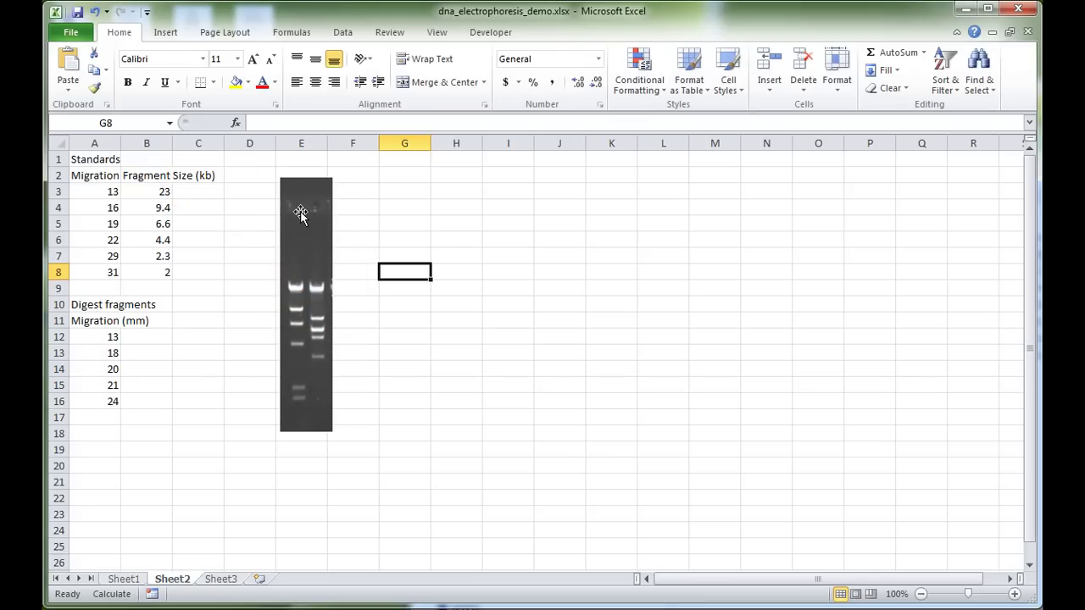
Annotate the gel with negative and positive ends and long and short fragments, and link the top band to the 23 kb standard
{"action": "key", "text": "ctrl+2"}
{"action": "left_click_drag", "start_coordinate": [259, 180], "coordinate": [279, 179]}
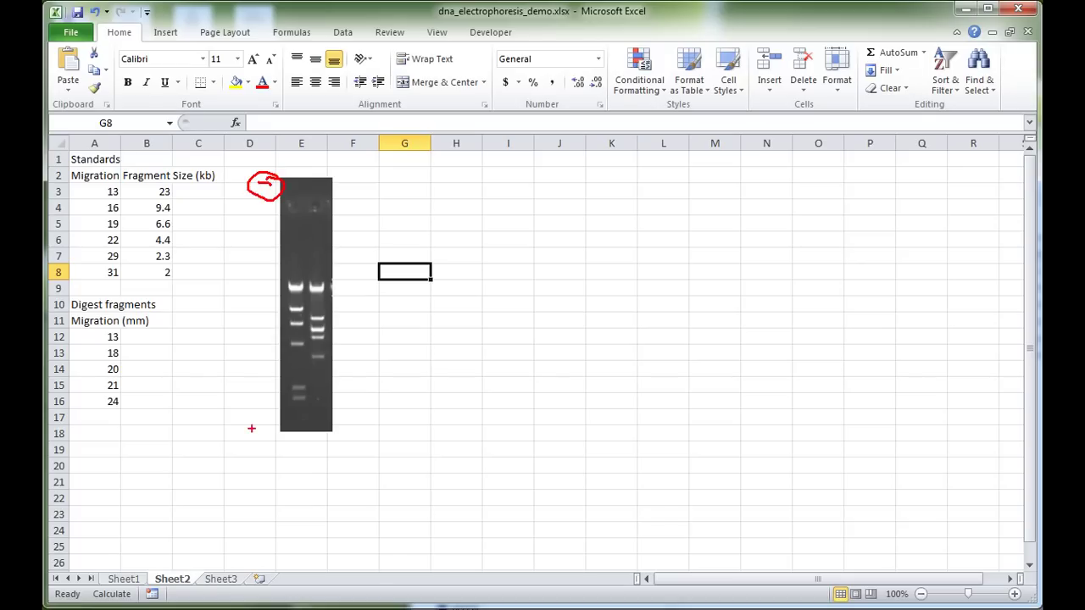
{"action": "mouse_move", "coordinate": [240, 433]}
{"action": "left_mouse_down"}
{"action": "mouse_move", "coordinate": [263, 433]}
{"action": "mouse_move", "coordinate": [251, 444]}
{"action": "mouse_move", "coordinate": [269, 416]}
{"action": "left_mouse_up"}
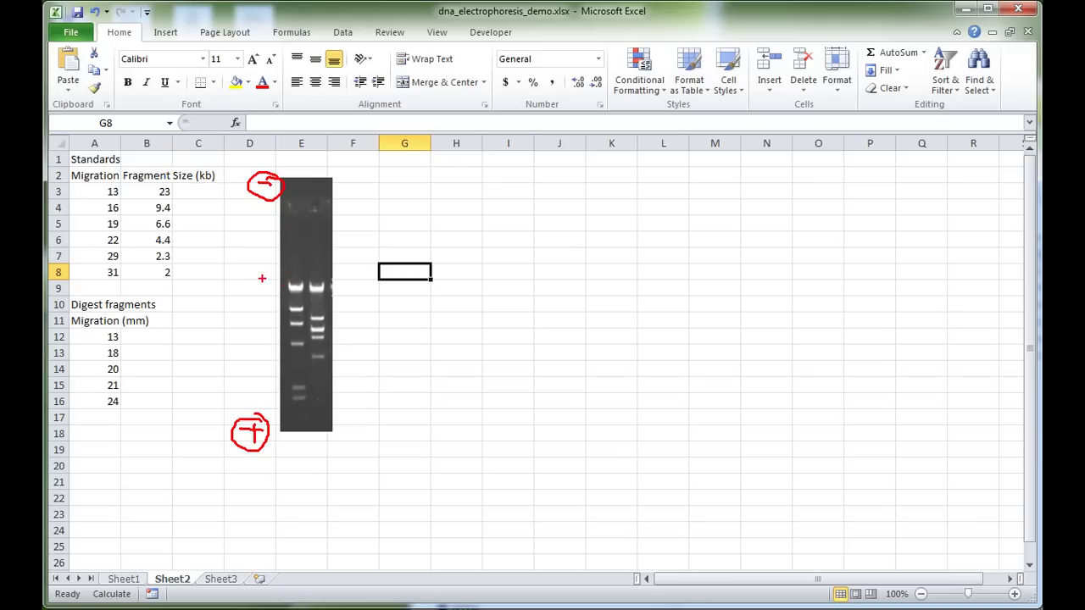
{"action": "mouse_move", "coordinate": [226, 224]}
{"action": "left_mouse_down"}
{"action": "mouse_move", "coordinate": [226, 255]}
{"action": "mouse_move", "coordinate": [241, 251]}
{"action": "mouse_move", "coordinate": [255, 271]}
{"action": "mouse_move", "coordinate": [240, 276]}
{"action": "left_mouse_up"}
{"action": "mouse_move", "coordinate": [211, 393]}
{"action": "left_mouse_down"}
{"action": "mouse_move", "coordinate": [253, 397]}
{"action": "mouse_move", "coordinate": [251, 409]}
{"action": "mouse_move", "coordinate": [217, 378]}
{"action": "left_mouse_up"}
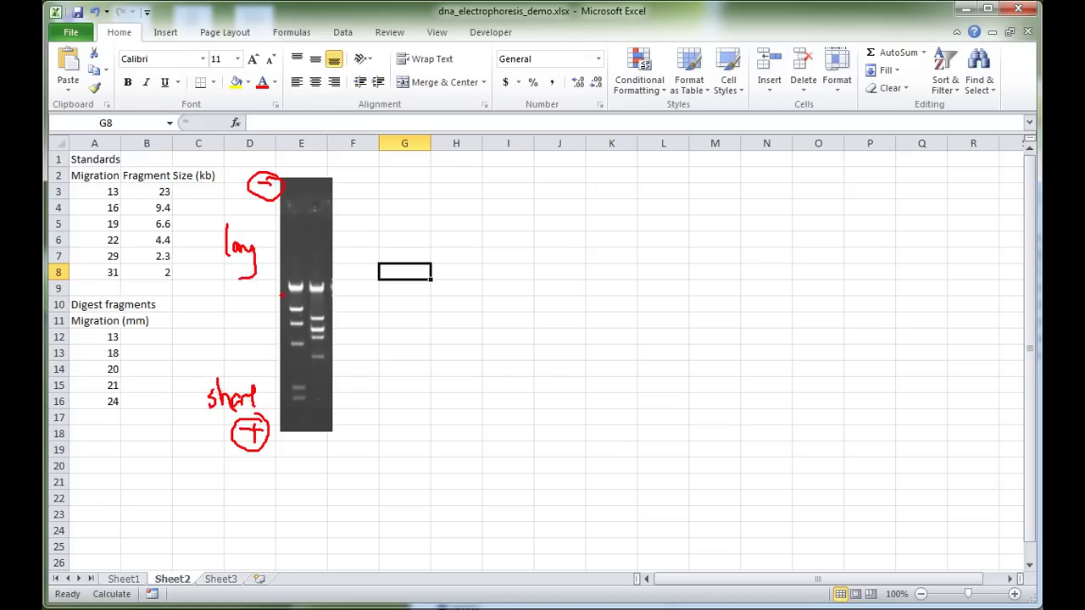
{"action": "mouse_move", "coordinate": [288, 285]}
{"action": "left_mouse_down"}
{"action": "mouse_move", "coordinate": [209, 289]}
{"action": "mouse_move", "coordinate": [205, 195]}
{"action": "mouse_move", "coordinate": [185, 197]}
{"action": "left_mouse_up"}
{"action": "left_click_drag", "start_coordinate": [185, 198], "coordinate": [193, 204]}
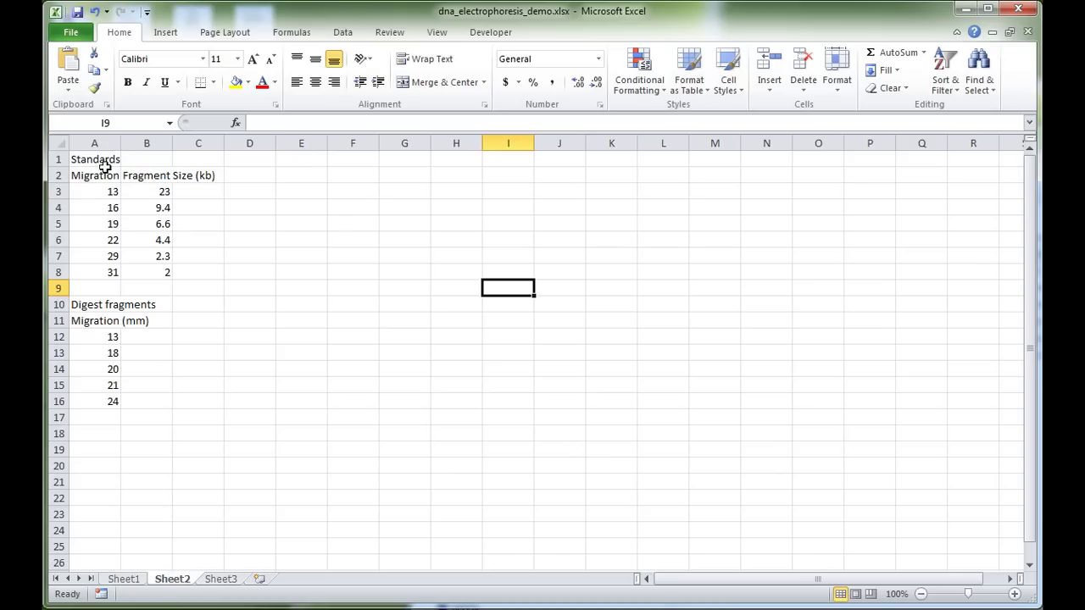
Make the Standards and Digest fragments headings bold
{"action": "left_click", "coordinate": [99, 160]}
{"action": "key", "text": "ctrl+b"}
{"action": "left_click", "coordinate": [95, 304]}
{"action": "key", "text": "ctrl+b"}
Increase the height of row 2 to 30.00 and wrap the text of the headings in A2:B2
{"action": "left_click", "coordinate": [100, 176]}
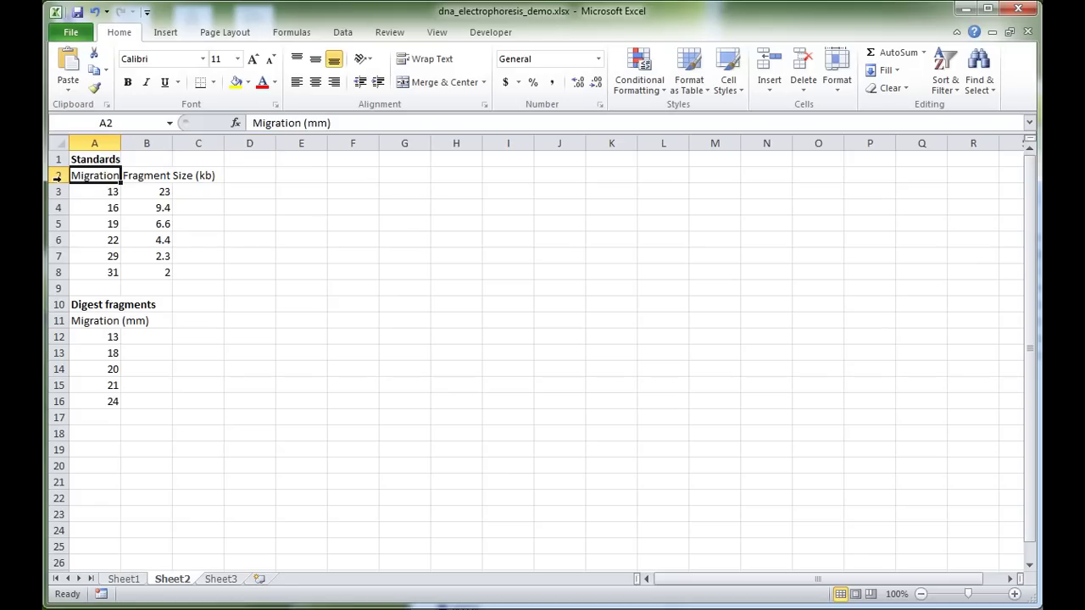
{"action": "left_click_drag", "start_coordinate": [61, 183], "coordinate": [59, 198]}
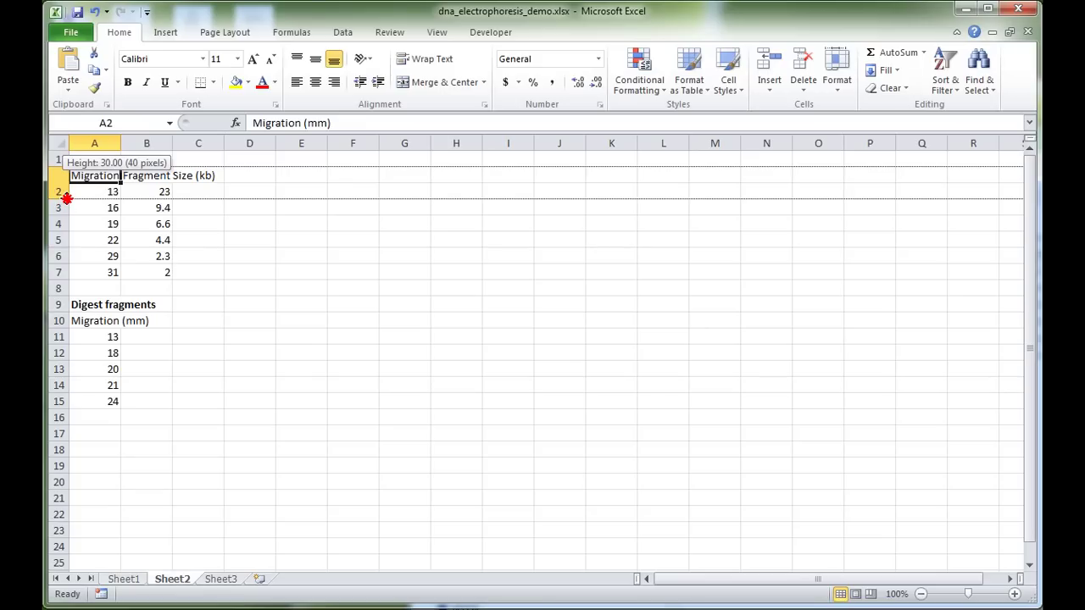
{"action": "left_click_drag", "start_coordinate": [66, 199], "coordinate": [145, 185]}
{"action": "left_click", "coordinate": [128, 183]}
{"action": "left_click", "coordinate": [104, 182]}
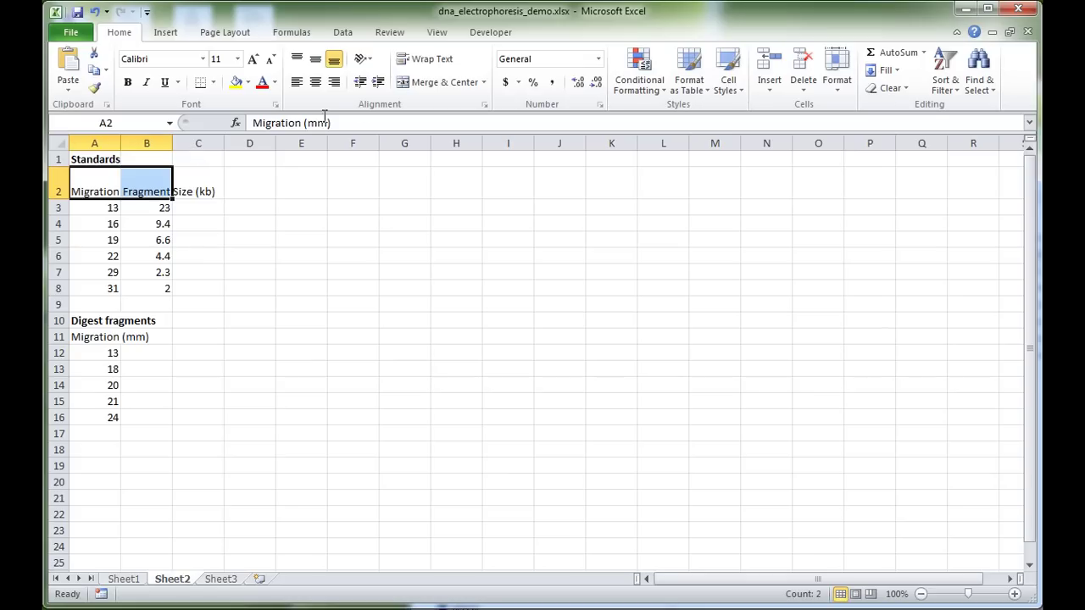
{"action": "left_click", "coordinate": [437, 67]}
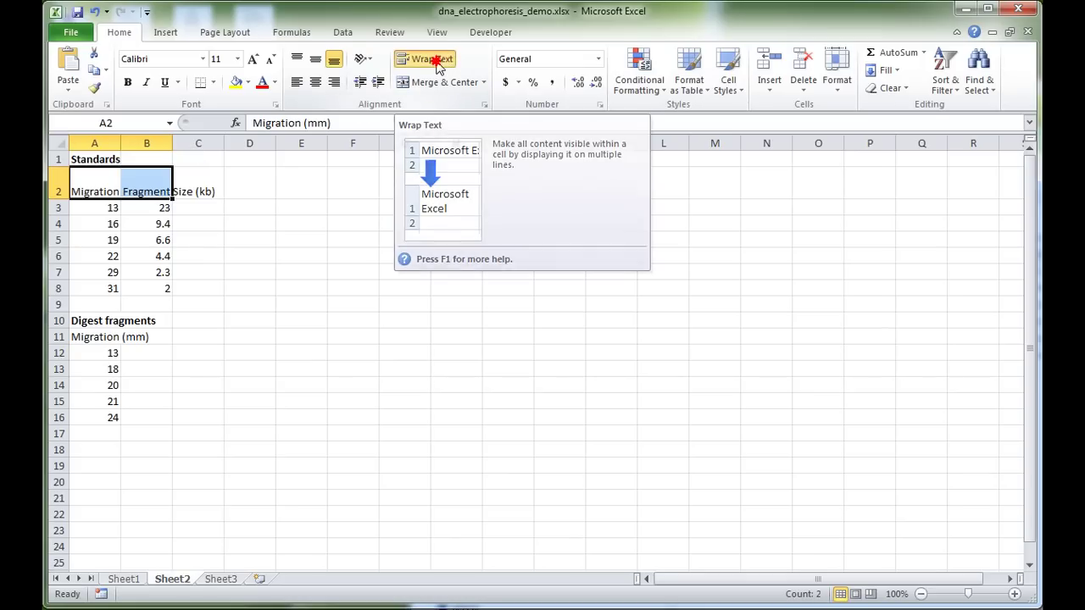
Widen columns A, B and C to fit the wrapped headings, and wrap the Migration (mm) heading in A11
{"action": "left_click", "coordinate": [151, 187]}
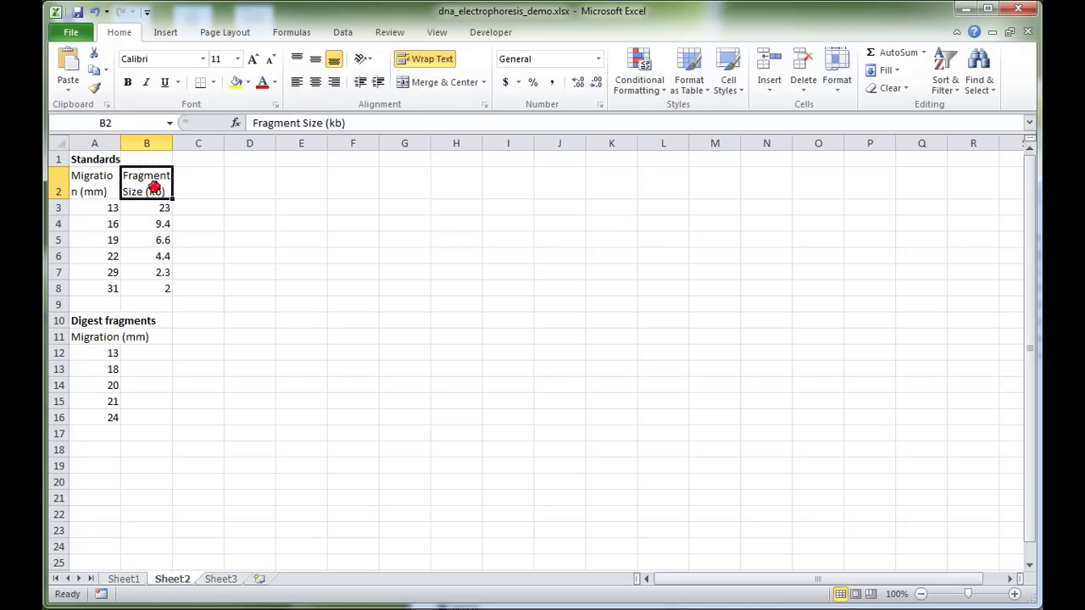
{"action": "left_click", "coordinate": [105, 190]}
{"action": "left_click", "coordinate": [143, 183]}
{"action": "left_click", "coordinate": [103, 188]}
{"action": "left_click", "coordinate": [136, 181]}
{"action": "left_click", "coordinate": [111, 185]}
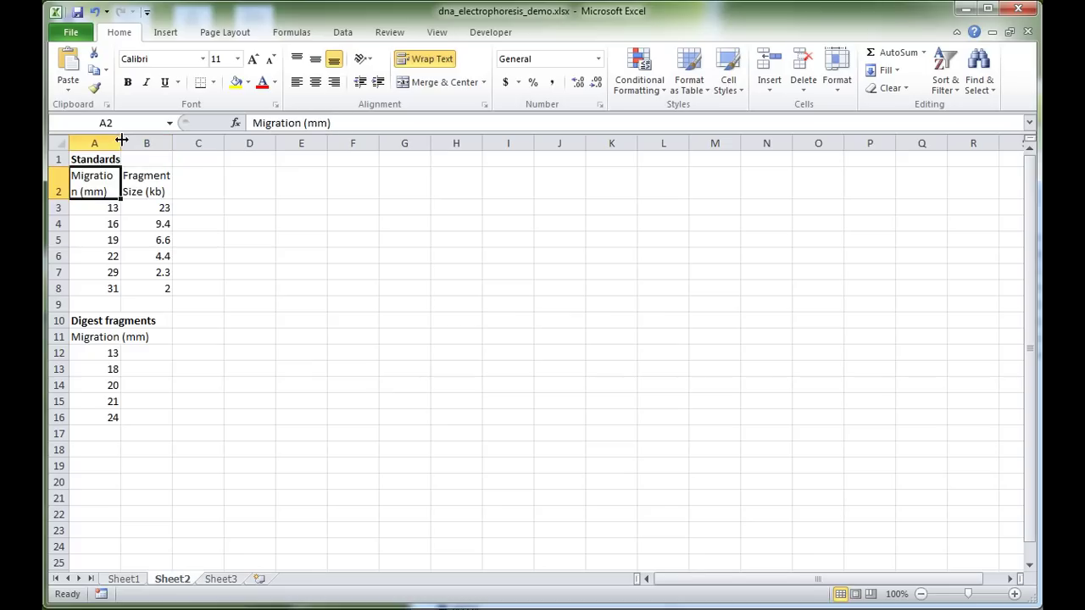
{"action": "left_click_drag", "start_coordinate": [121, 143], "coordinate": [201, 143]}
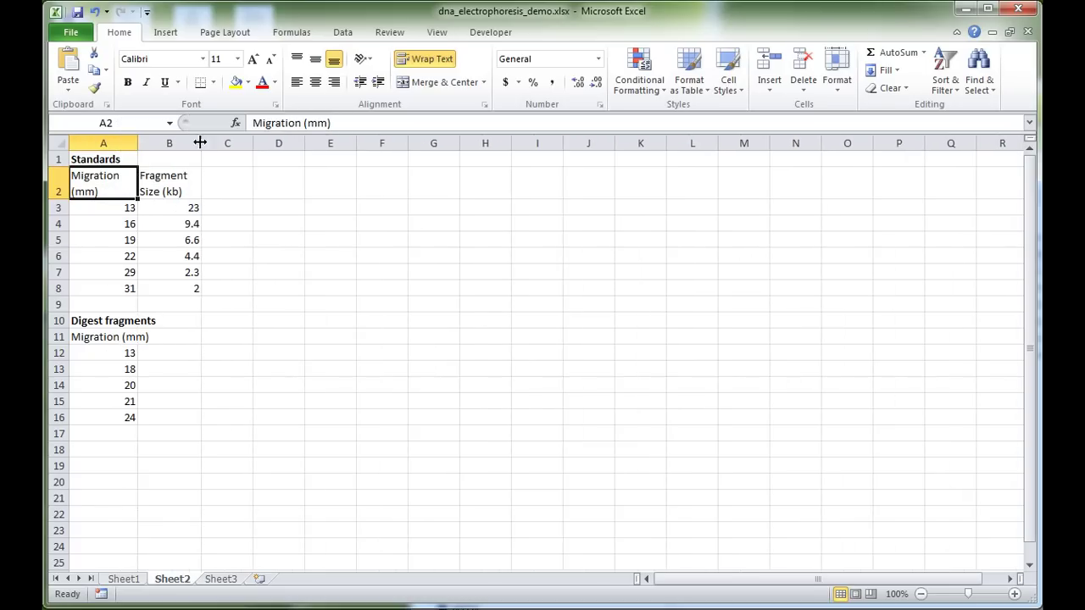
{"action": "left_click", "coordinate": [213, 177]}
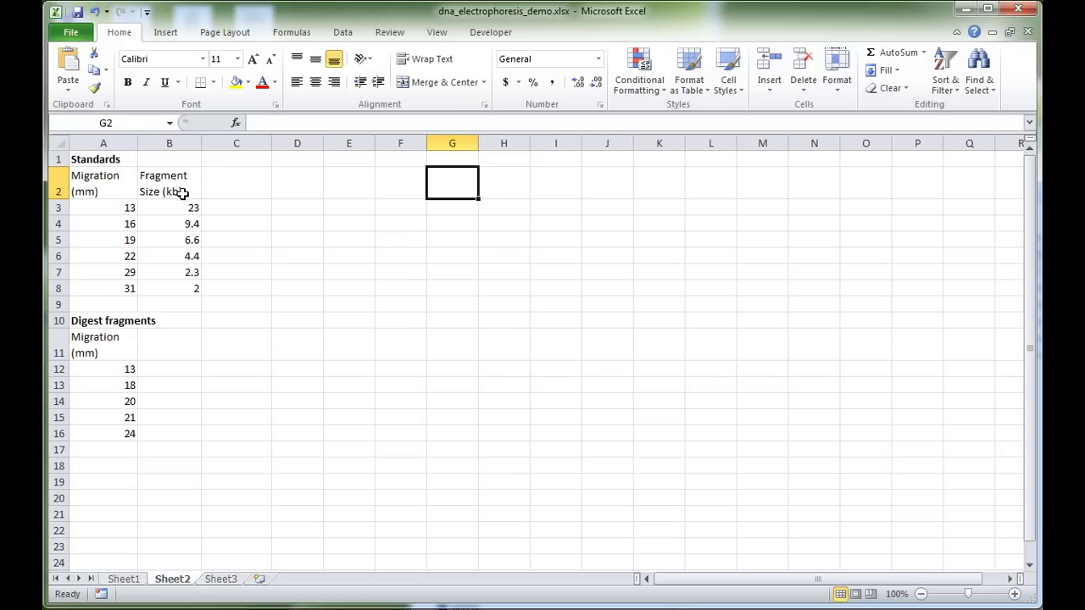
Review the standards data in A3:B8 and, in the PDF manual in Adobe Acrobat Pro, the axes required for graph 1
{"action": "left_click_drag", "start_coordinate": [114, 205], "coordinate": [184, 288]}
{"action": "left_click", "coordinate": [223, 287]}
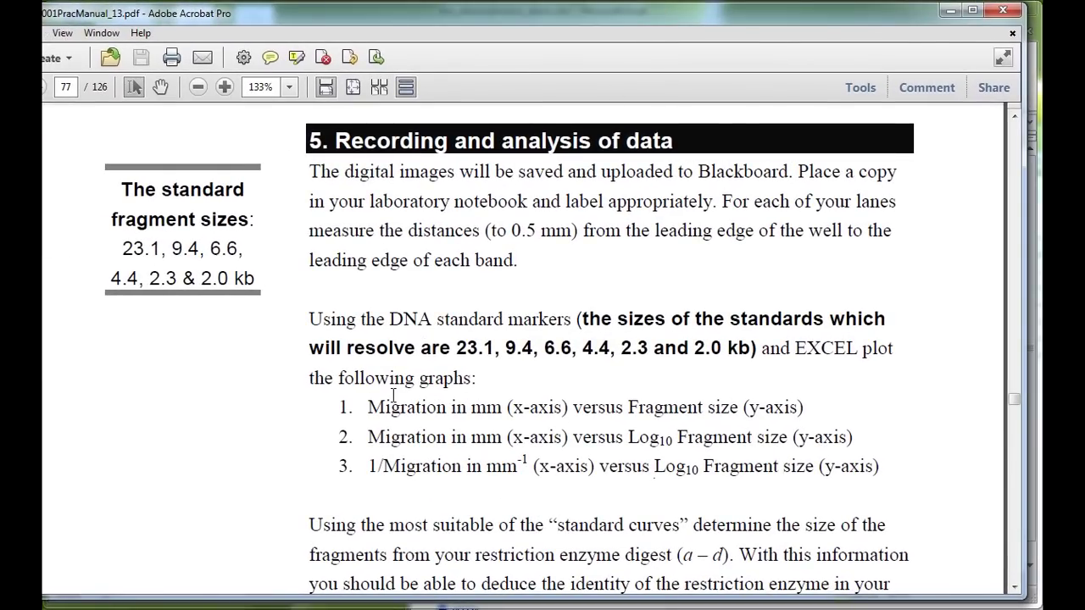
{"action": "left_click_drag", "start_coordinate": [371, 405], "coordinate": [793, 408]}
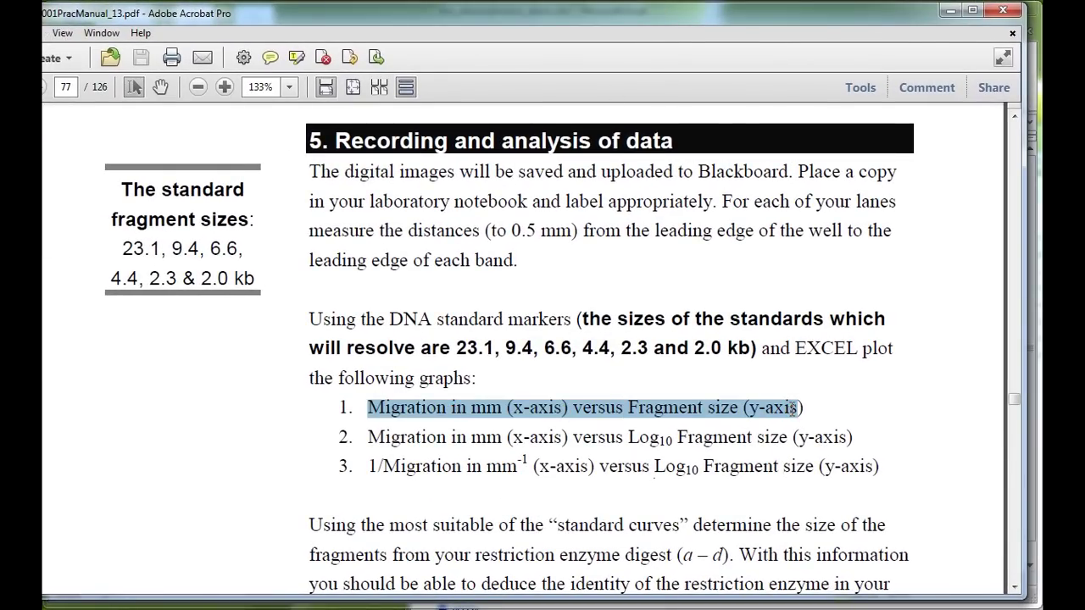
{"action": "left_click", "coordinate": [640, 419]}
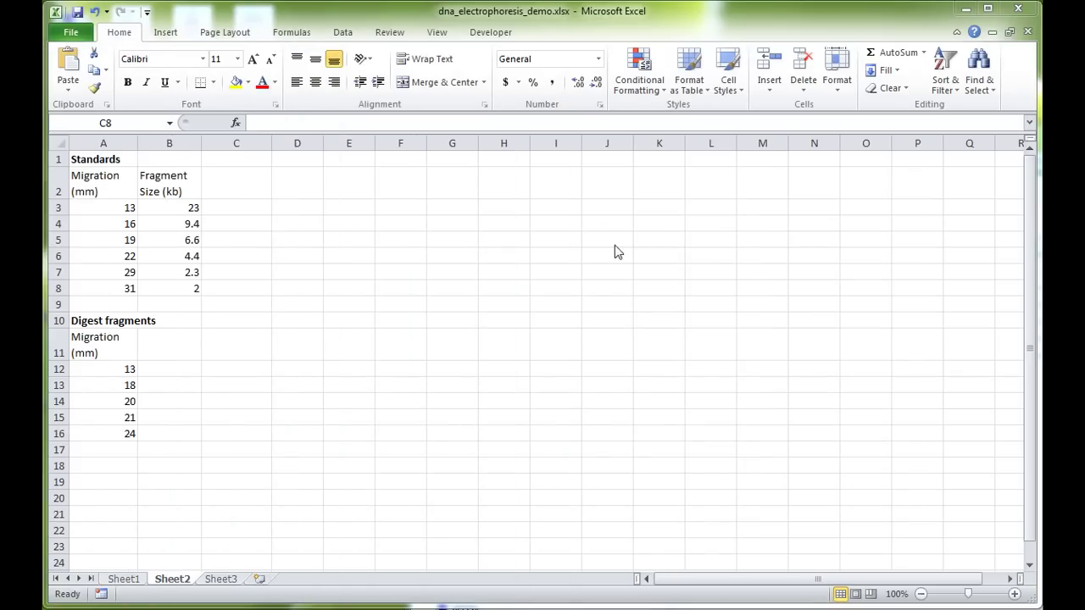
Back in the Excel workbook, insert a blank markers-only scatter chart and place it beside the data tables
{"action": "left_click", "coordinate": [499, 191]}
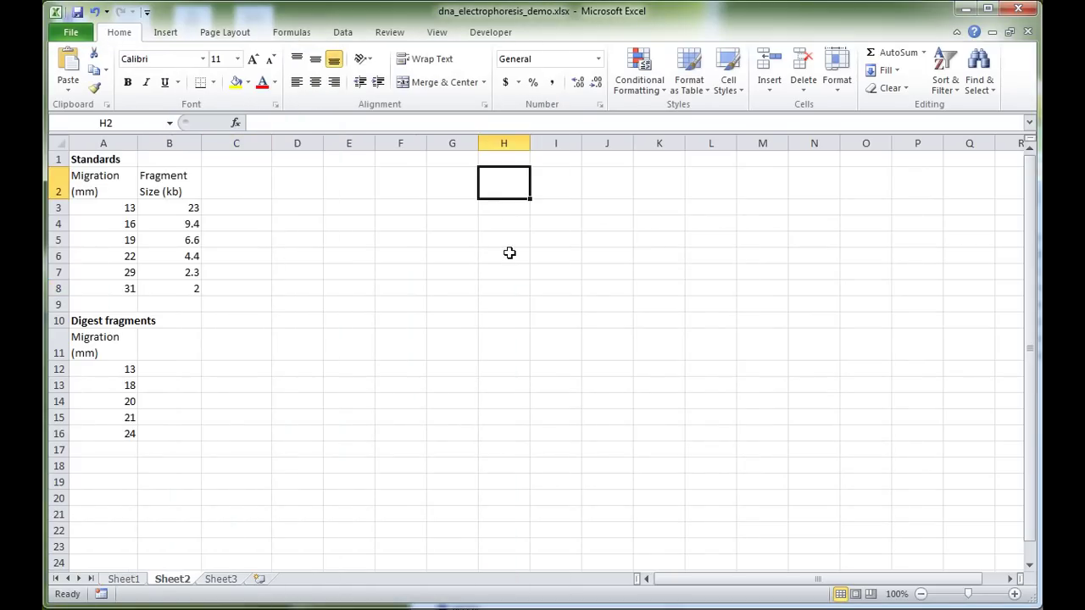
{"action": "left_click", "coordinate": [509, 253]}
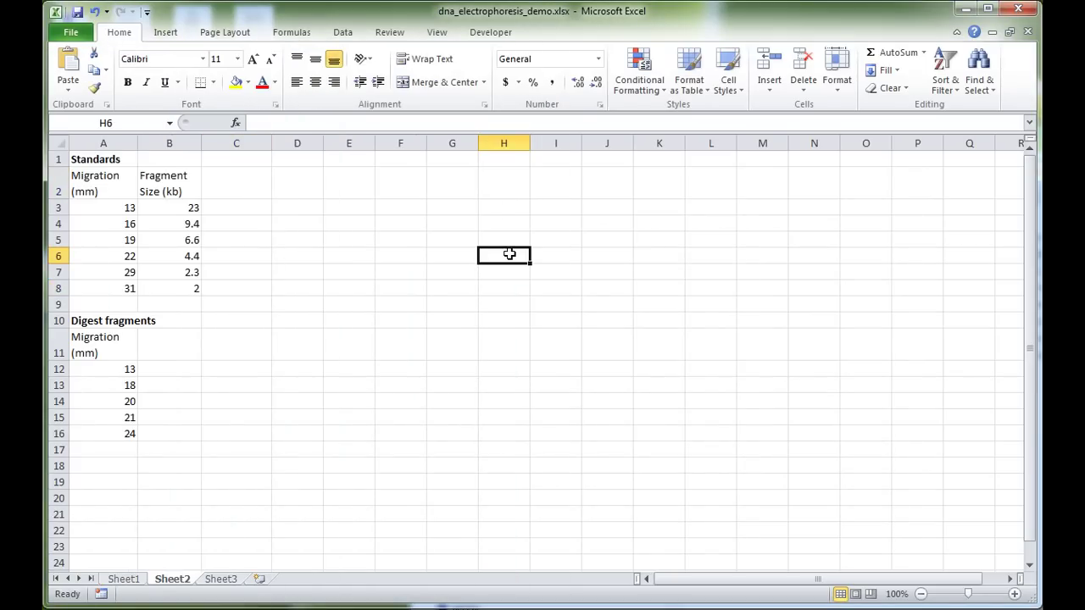
{"action": "left_click", "coordinate": [176, 35]}
{"action": "left_click", "coordinate": [521, 85]}
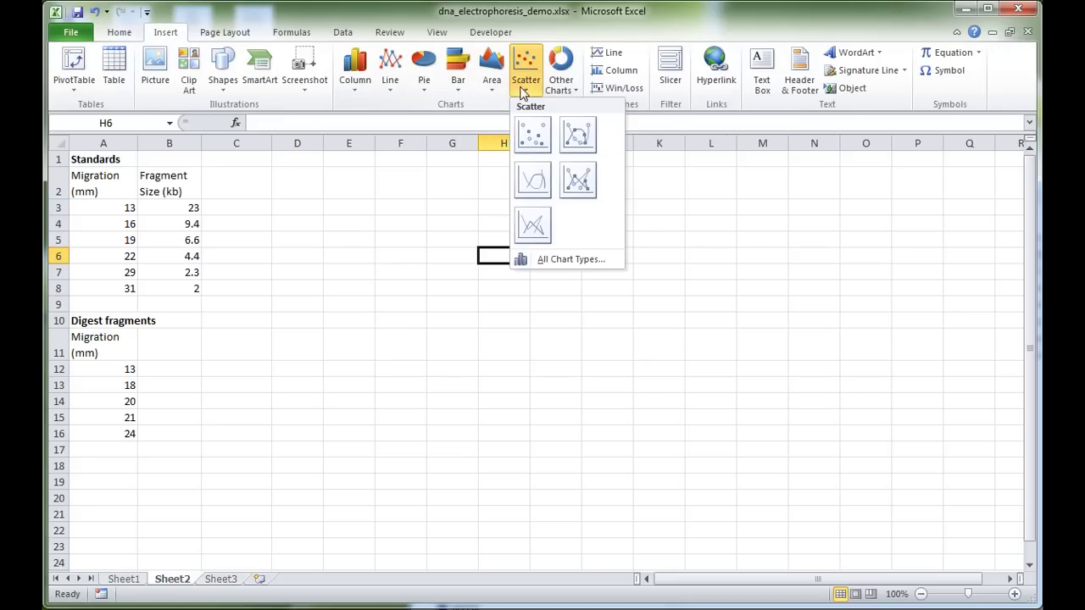
{"action": "left_click", "coordinate": [534, 133]}
{"action": "left_click_drag", "start_coordinate": [483, 305], "coordinate": [413, 278]}
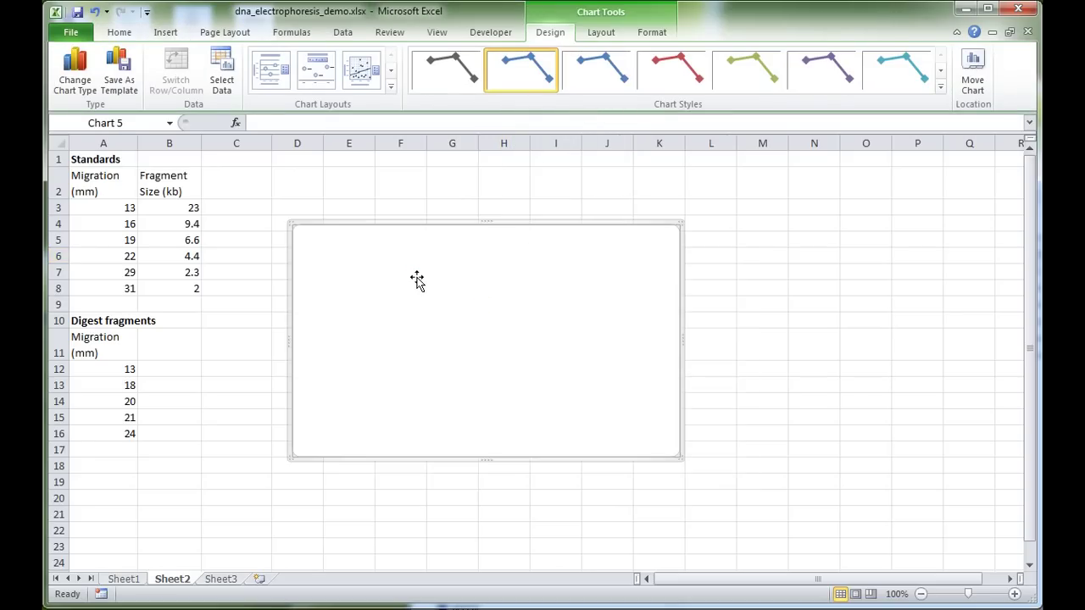
Add a data series to the blank scatter chart with X values A3:A8 and Y values B3:B8 from Sheet2
{"action": "right_click", "coordinate": [466, 296]}
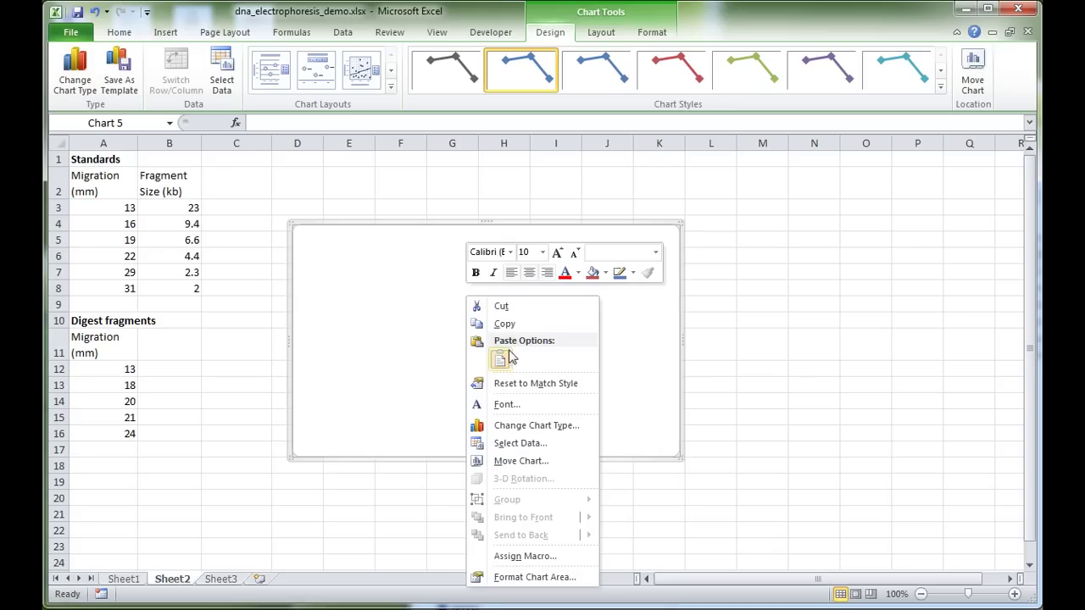
{"action": "left_click", "coordinate": [521, 443]}
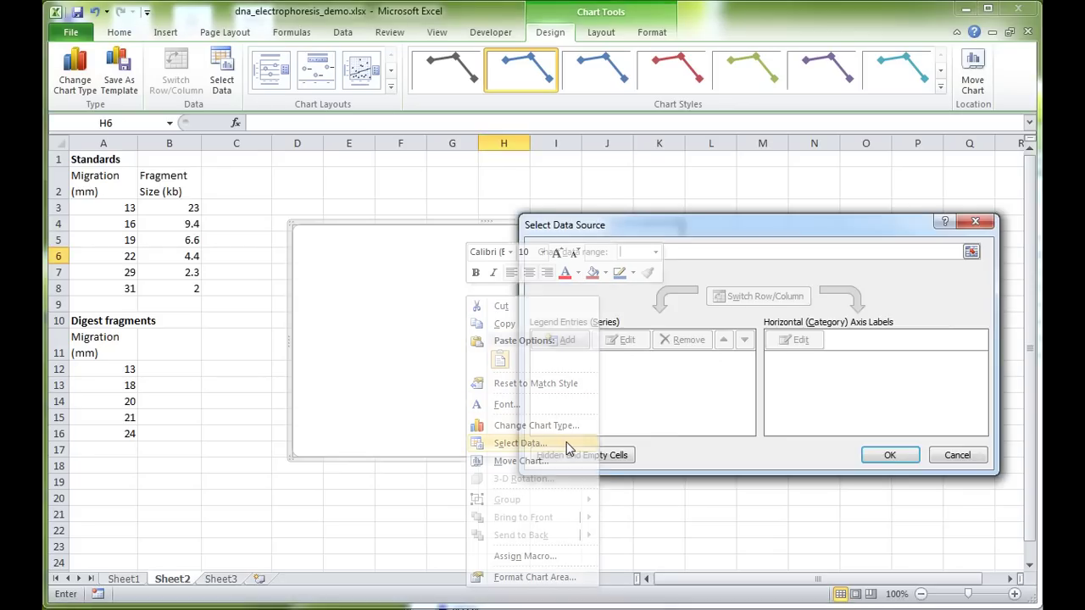
{"action": "left_click", "coordinate": [579, 343]}
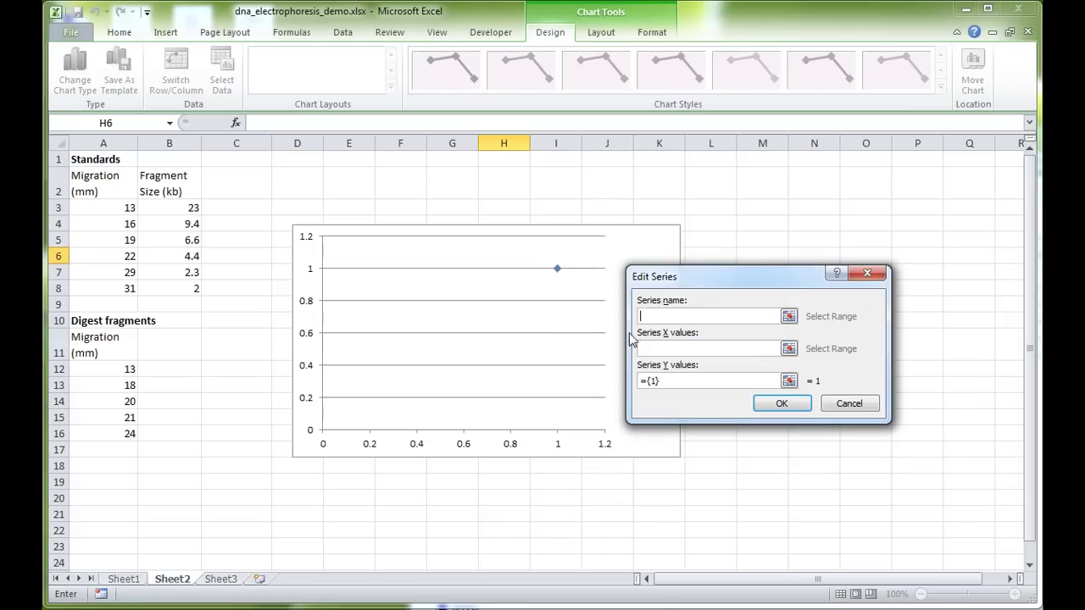
{"action": "left_click", "coordinate": [669, 350]}
{"action": "left_click_drag", "start_coordinate": [109, 207], "coordinate": [110, 288]}
{"action": "left_click", "coordinate": [678, 381]}
{"action": "key", "text": "BackSpace"}
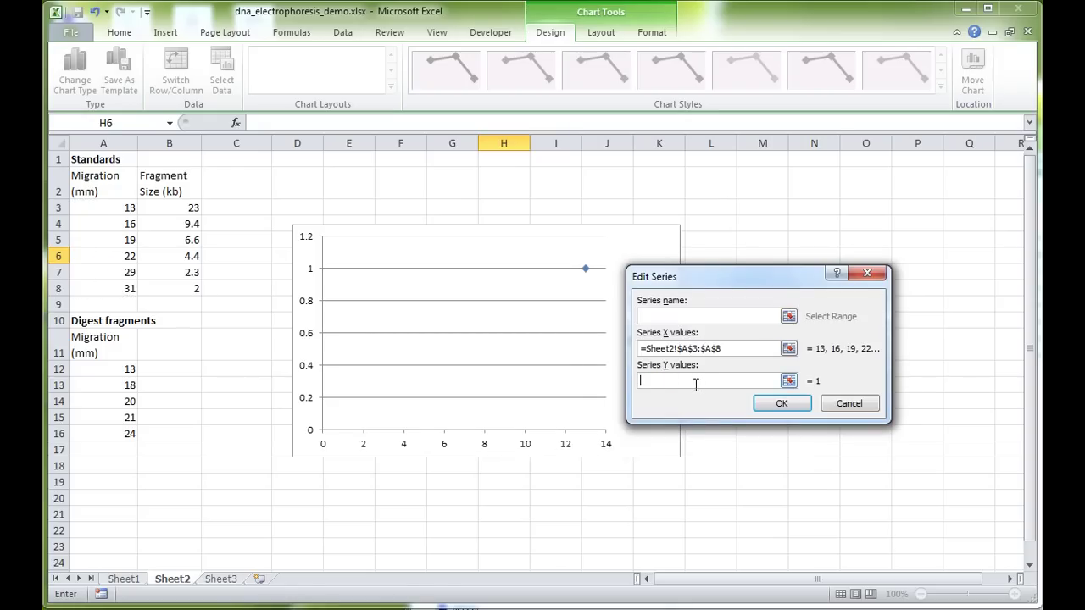
{"action": "left_click_drag", "start_coordinate": [174, 206], "coordinate": [179, 288]}
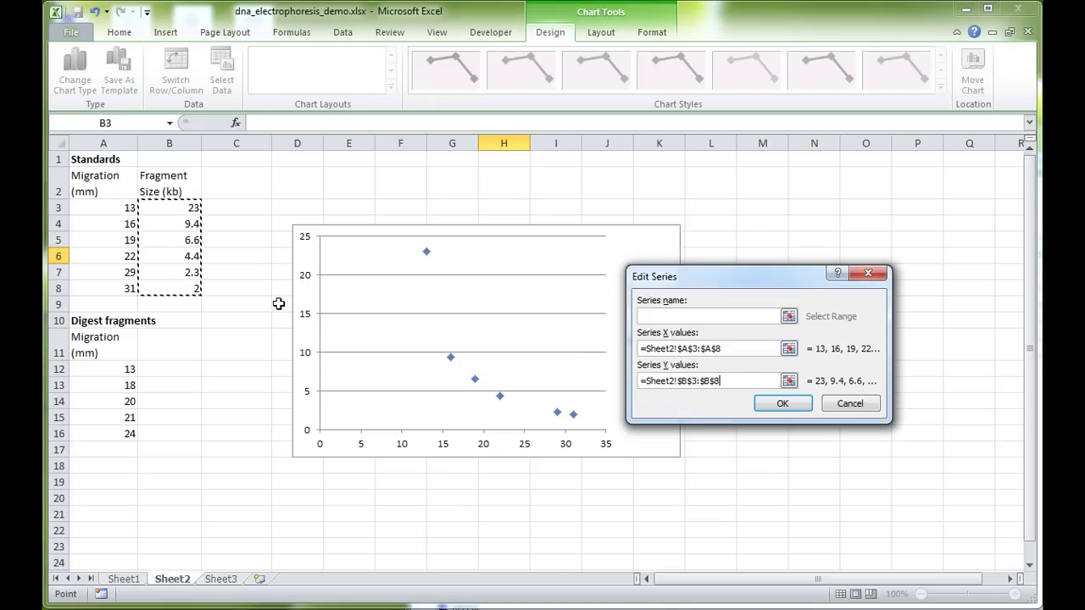
{"action": "left_click", "coordinate": [791, 404]}
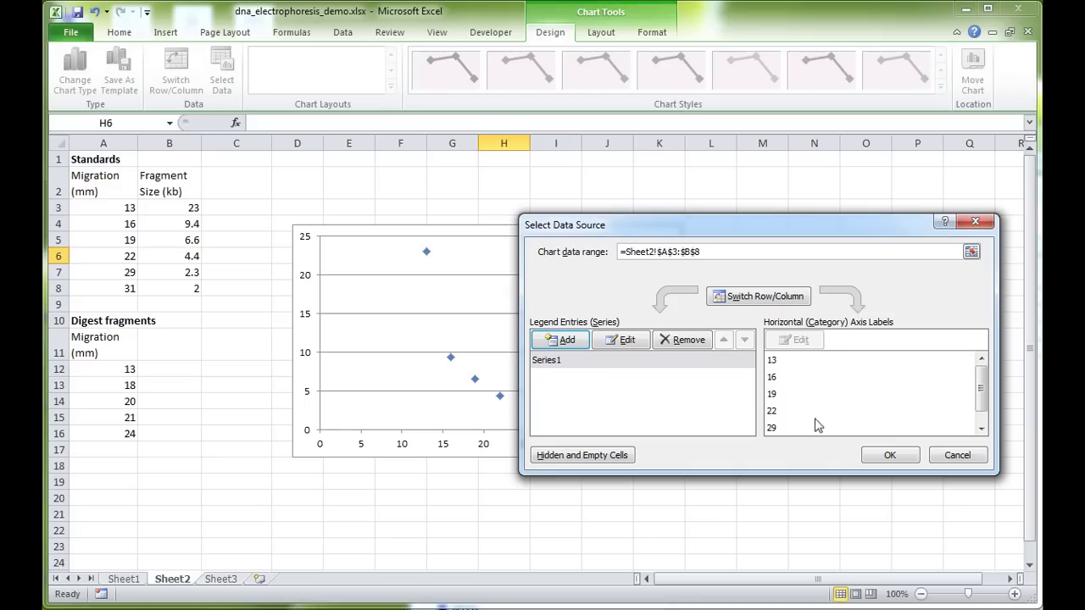
{"action": "left_click", "coordinate": [914, 460]}
{"action": "left_click", "coordinate": [767, 305]}
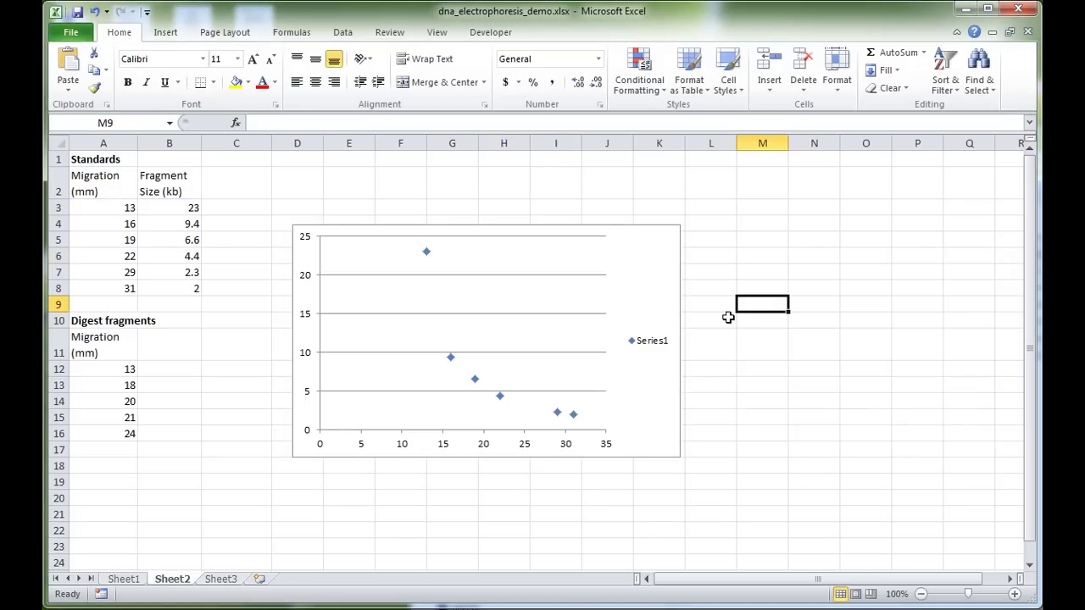
Delete the horizontal gridlines and the legend from the scatter chart
{"action": "left_click", "coordinate": [583, 322]}
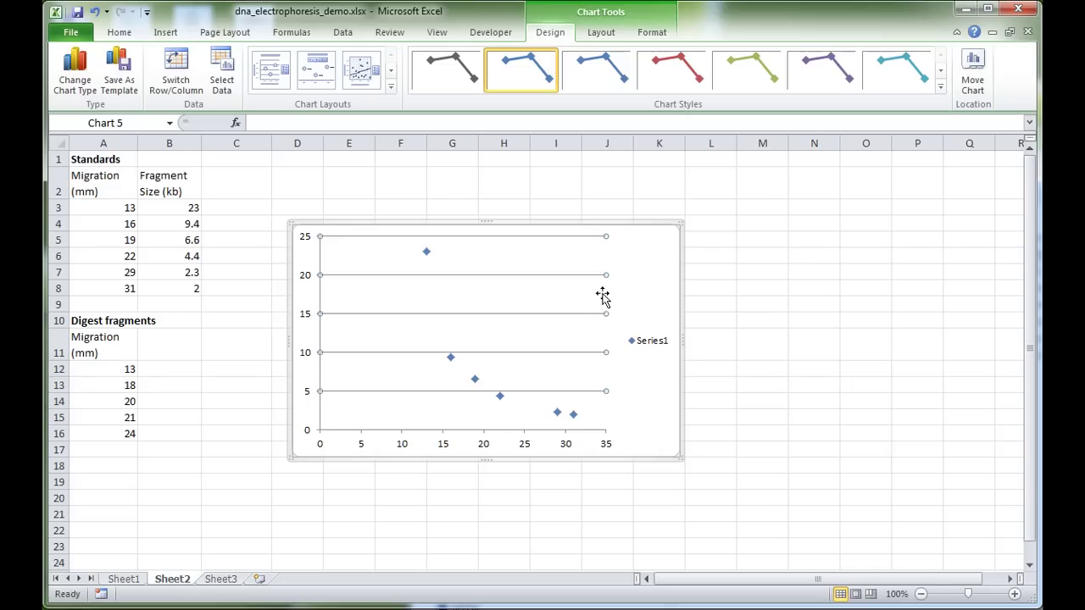
{"action": "key", "text": "Delete"}
{"action": "left_click", "coordinate": [658, 347]}
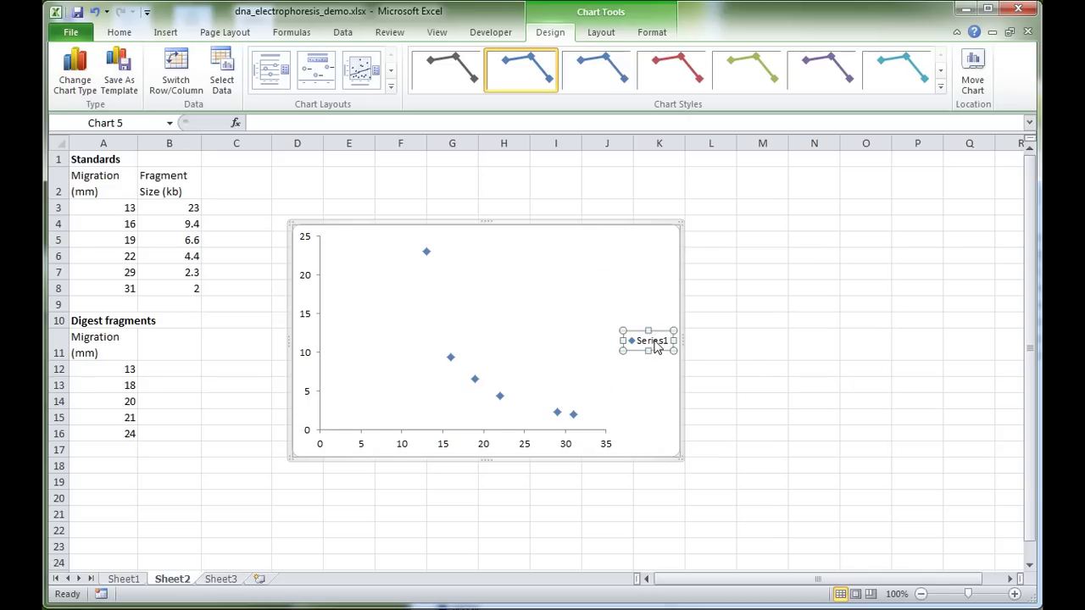
{"action": "key", "text": "Delete"}
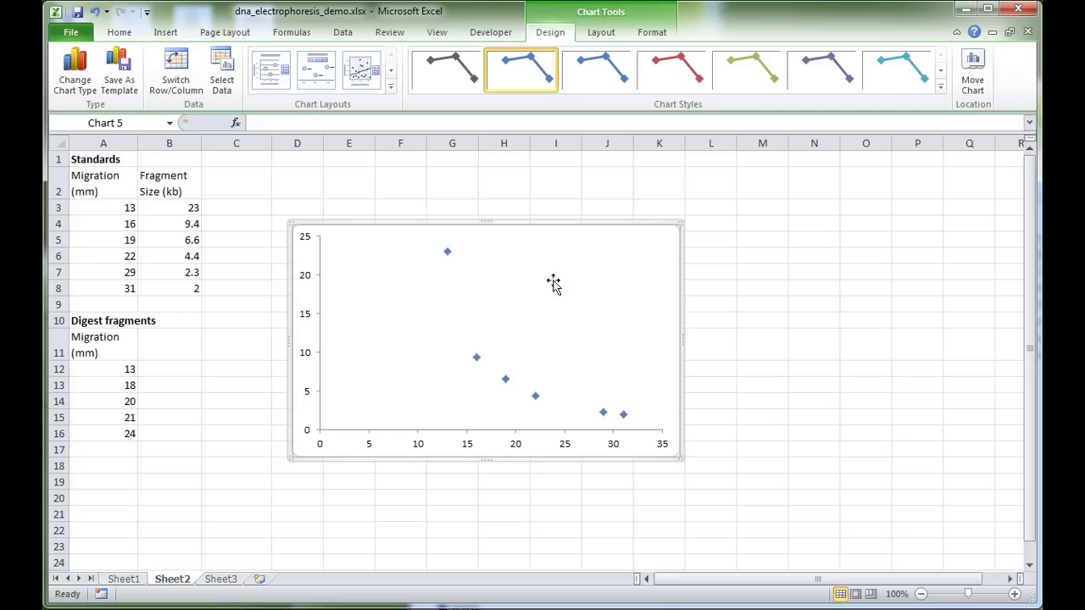
Add a title below the chart's horizontal axis reading "Migration (mm)"
{"action": "left_click", "coordinate": [541, 249]}
{"action": "left_click", "coordinate": [599, 34]}
{"action": "left_click", "coordinate": [339, 80]}
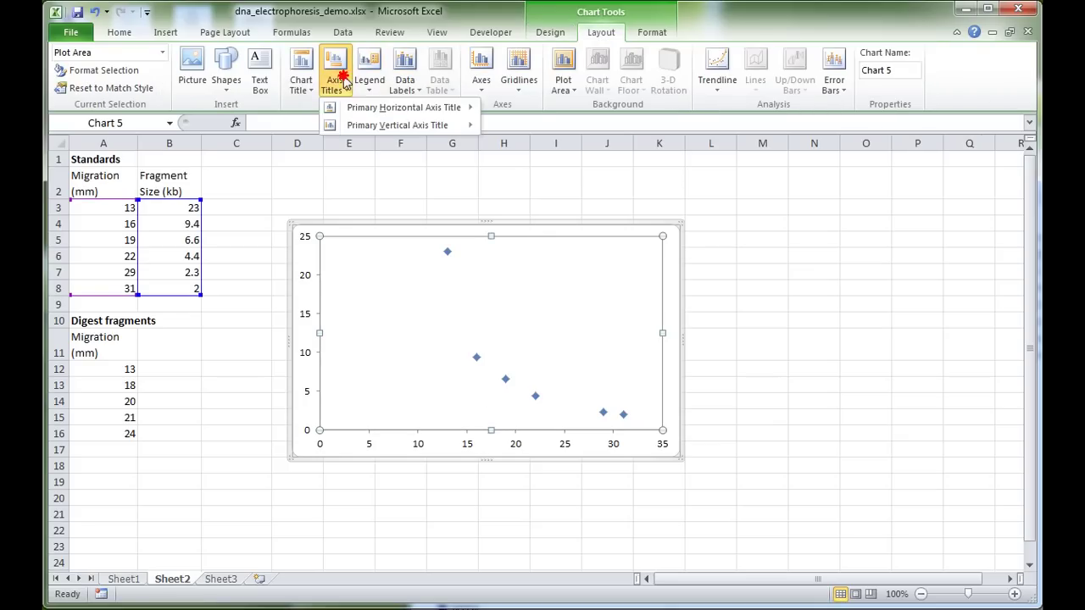
{"action": "mouse_move", "coordinate": [356, 108]}
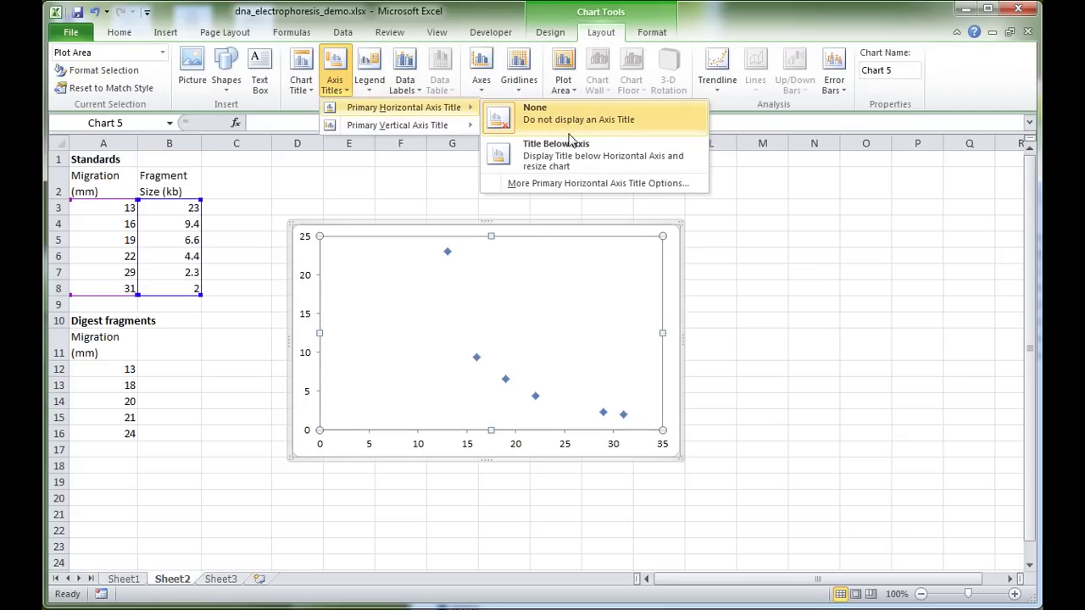
{"action": "left_click", "coordinate": [583, 164]}
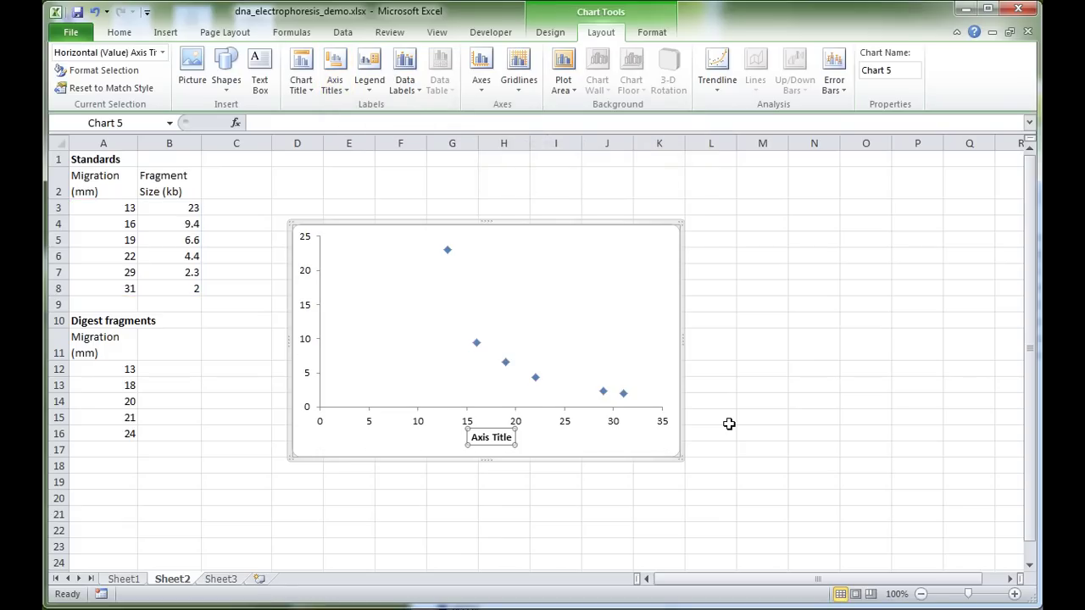
{"action": "type", "text": "Migration (mm"}
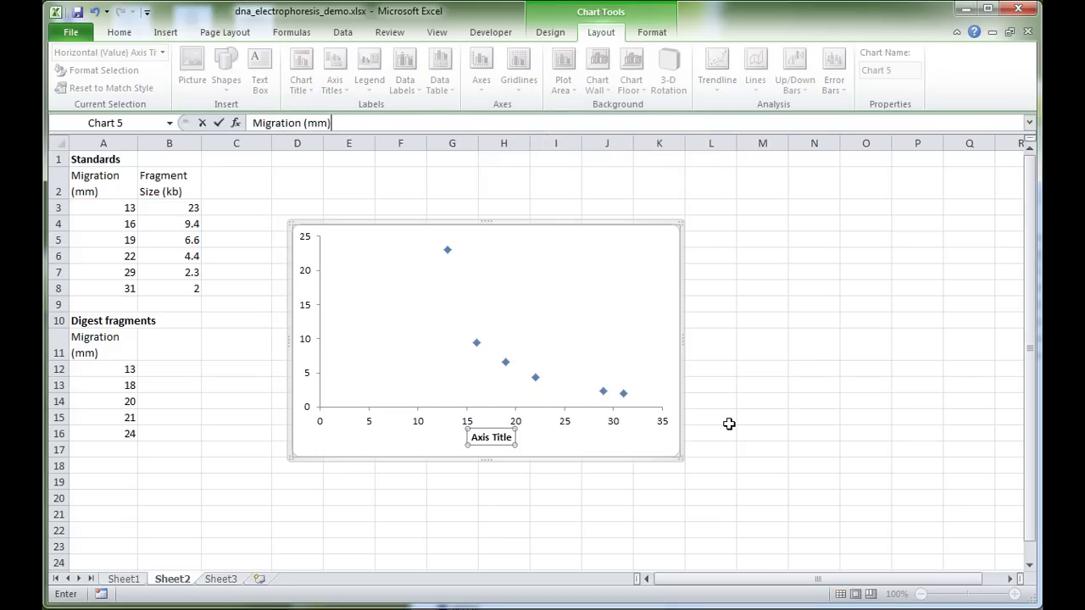
{"action": "key", "text": "Return"}
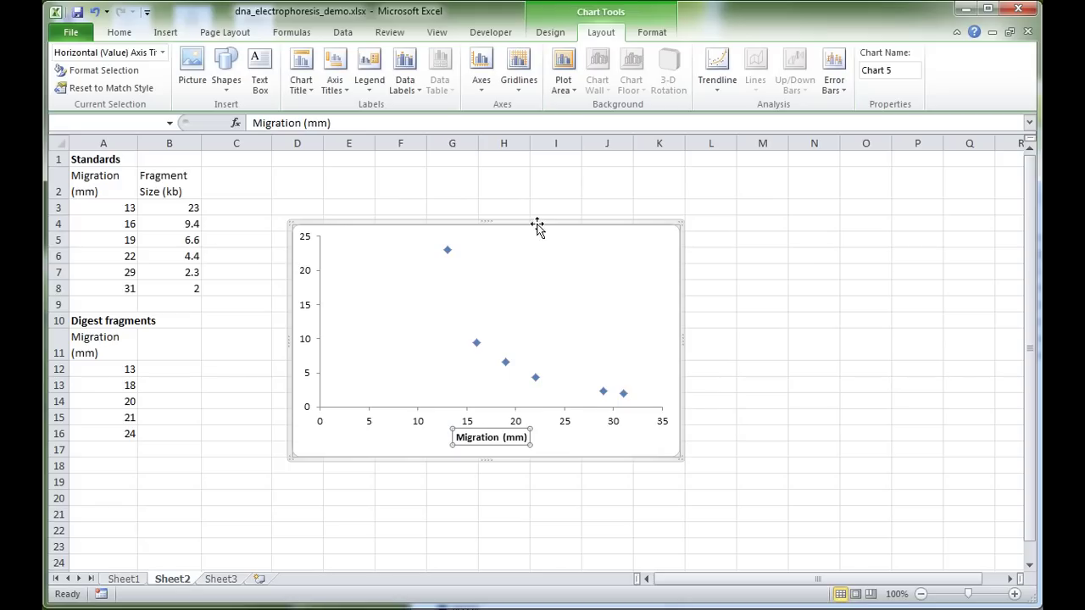
Add a rotated title to the chart's vertical axis reading "Fragment size (kb)"
{"action": "left_click", "coordinate": [335, 83]}
{"action": "mouse_move", "coordinate": [365, 125]}
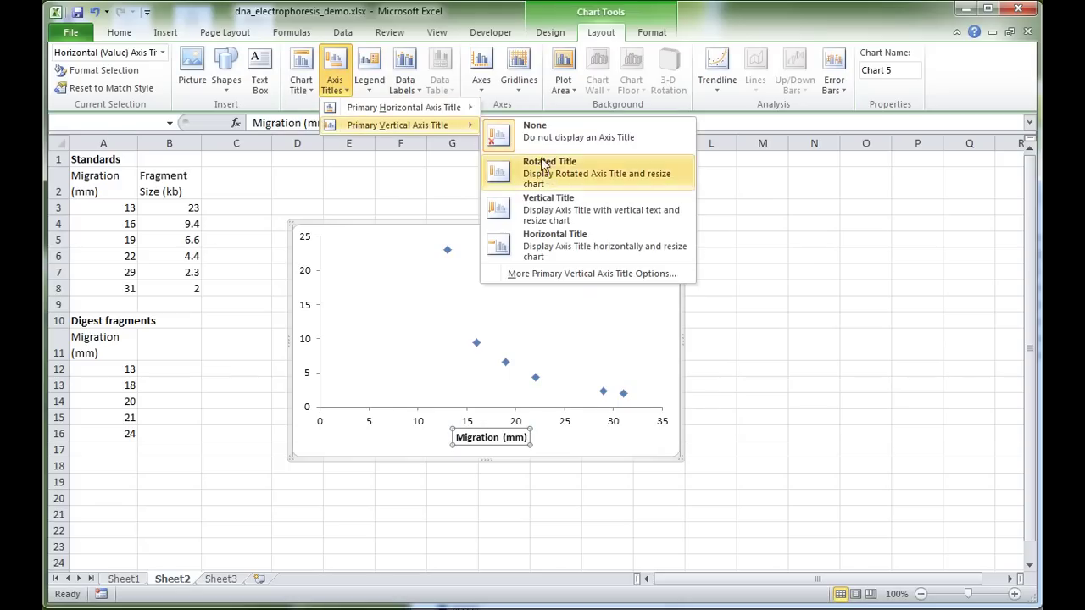
{"action": "left_click", "coordinate": [551, 174]}
{"action": "type", "text": "Fragment size (k"}
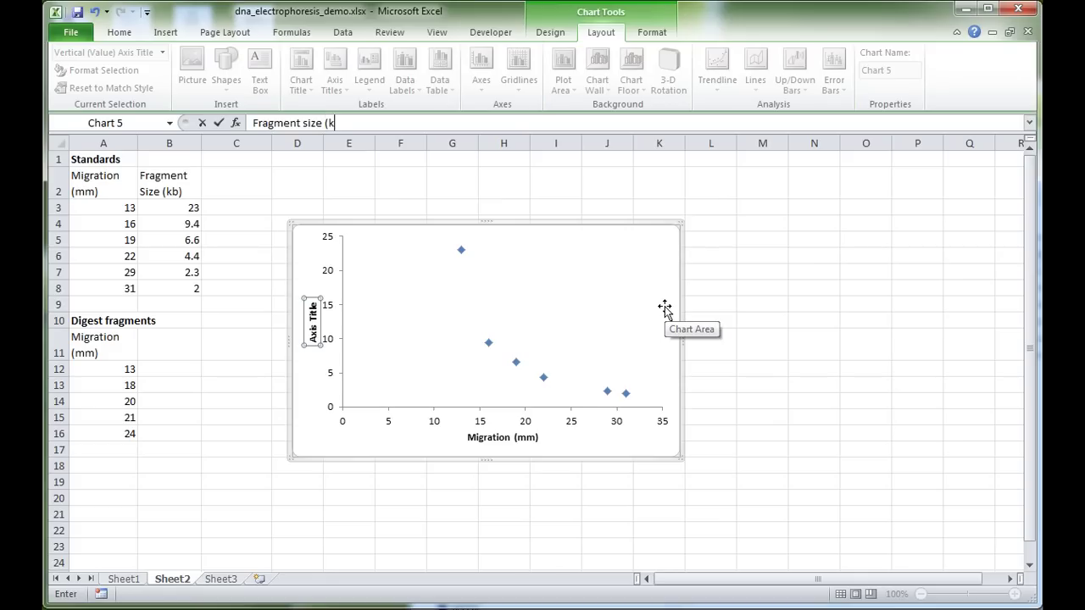
{"action": "type", "text": "b)"}
{"action": "key", "text": "Return"}
Add the title "Lambda/HindIII standard curve" above the plot and shift the chart up and away from the data tables
{"action": "left_click", "coordinate": [667, 234]}
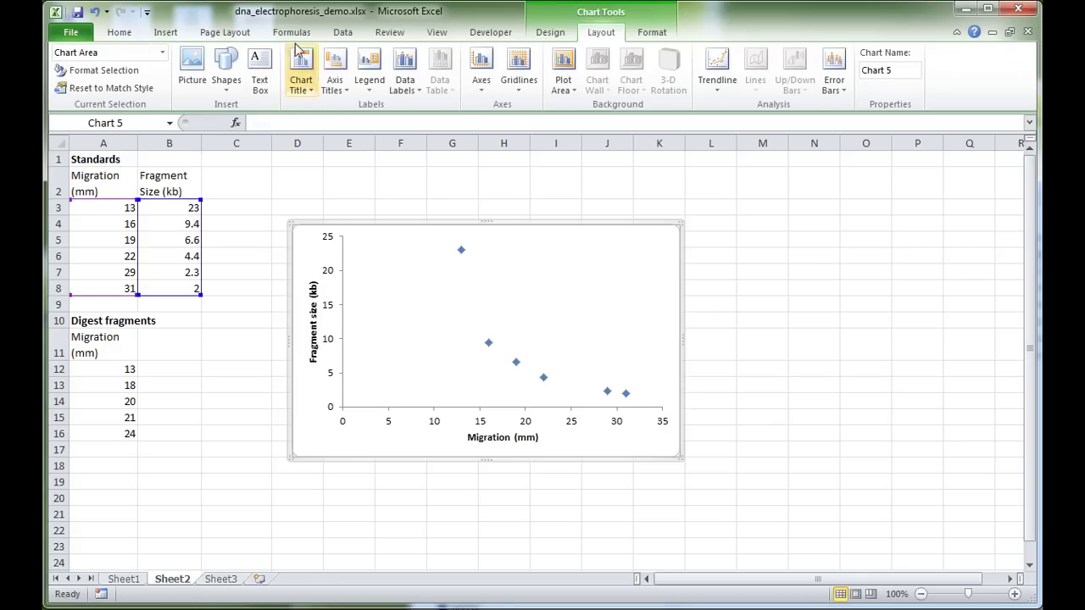
{"action": "left_click", "coordinate": [301, 79]}
{"action": "left_click", "coordinate": [344, 206]}
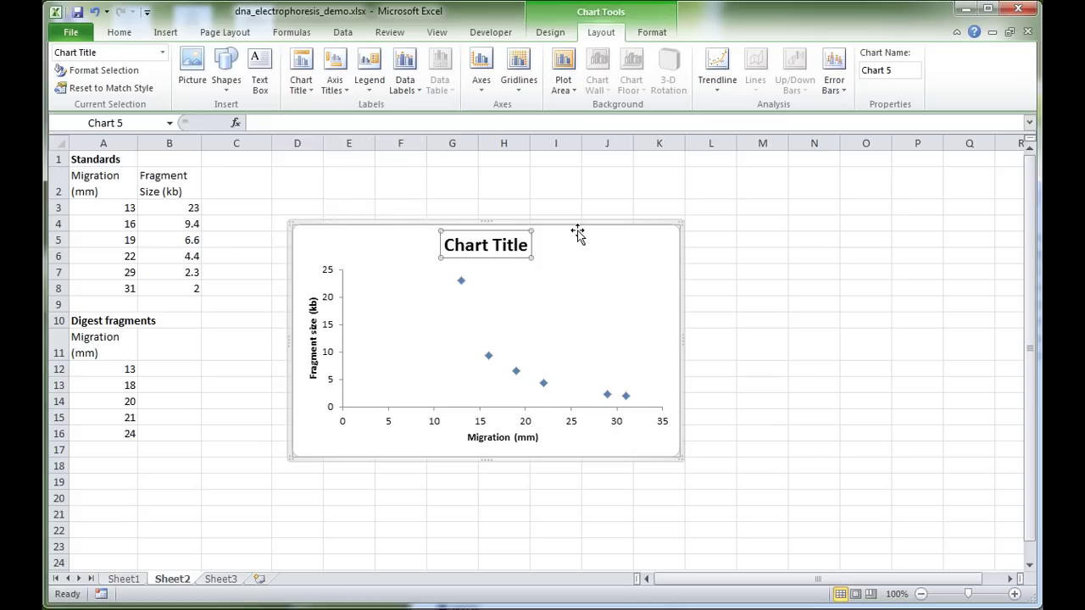
{"action": "type", "text": "Lambda/HindIII standard curve"}
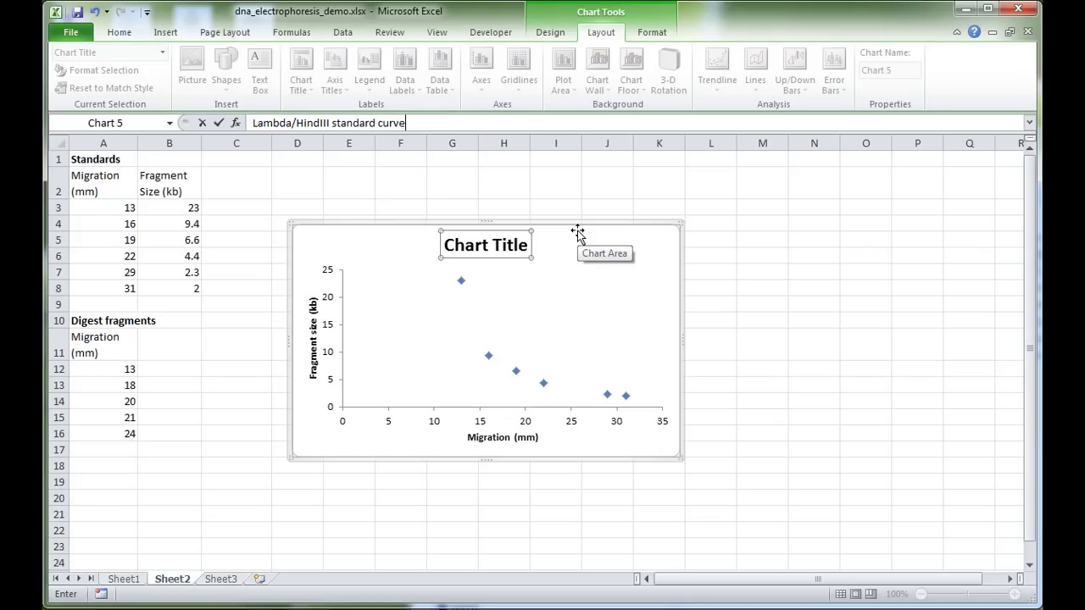
{"action": "key", "text": "Return"}
{"action": "left_click", "coordinate": [764, 252]}
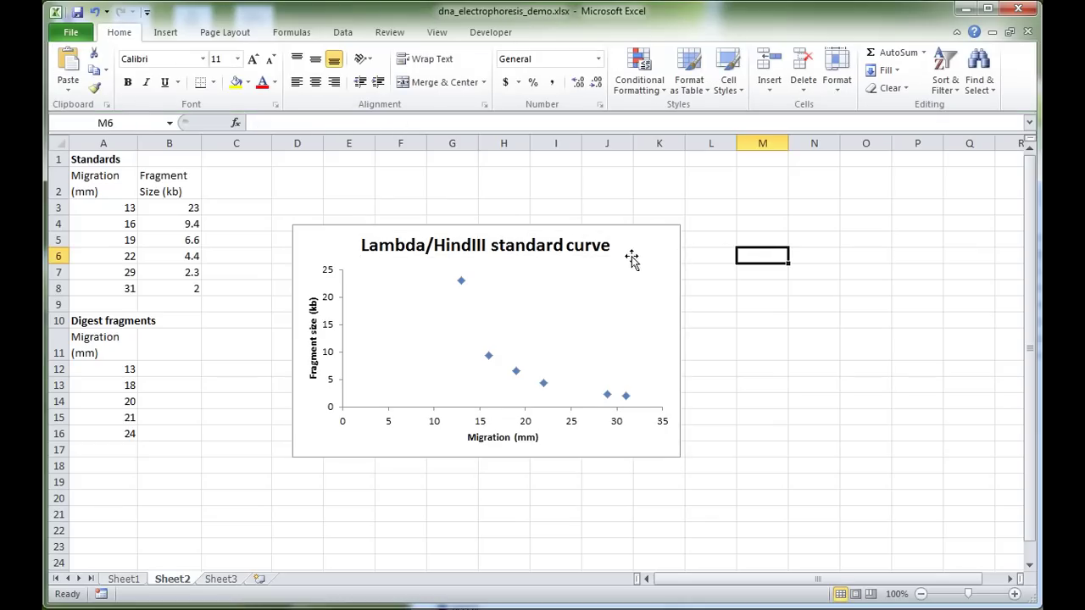
{"action": "left_click_drag", "start_coordinate": [631, 231], "coordinate": [719, 191]}
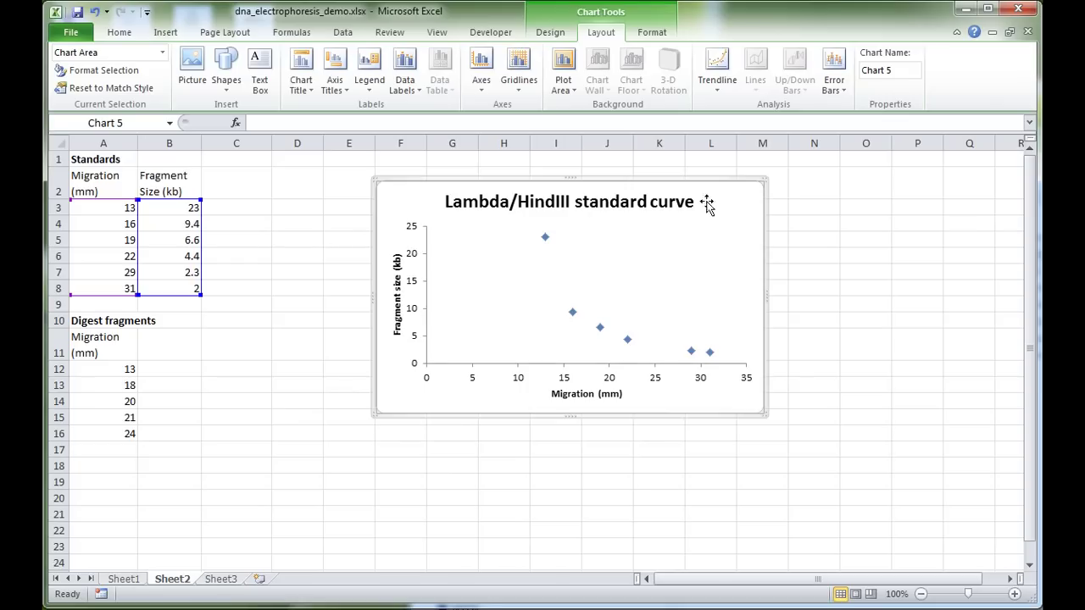
Add a Power trendline to the data series, displaying its equation and R-squared value on the chart
{"action": "mouse_move", "coordinate": [573, 317]}
{"action": "right_click", "coordinate": [628, 344]}
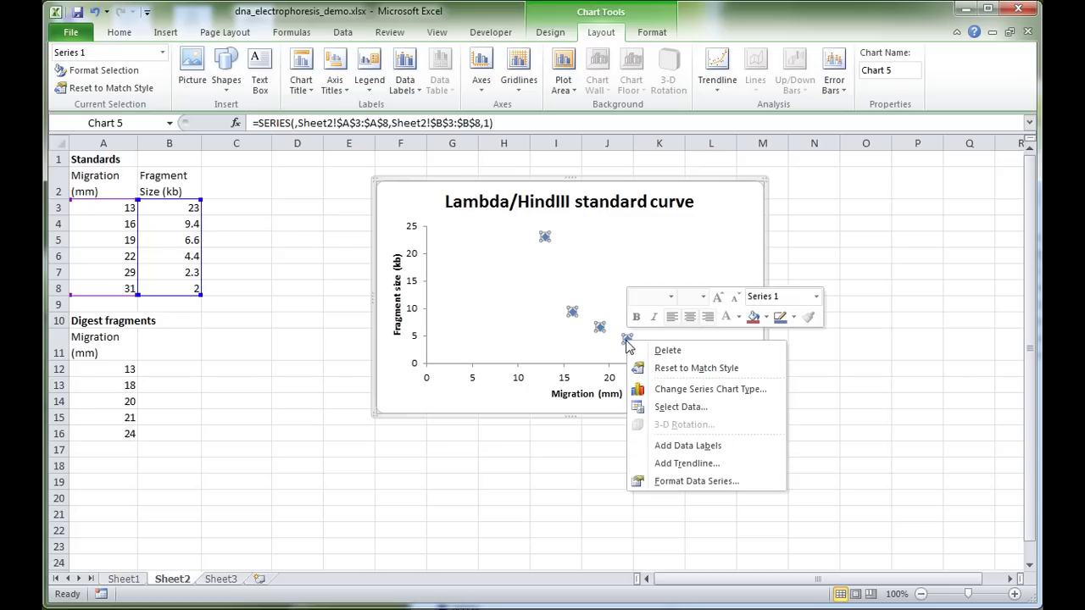
{"action": "left_click", "coordinate": [747, 462]}
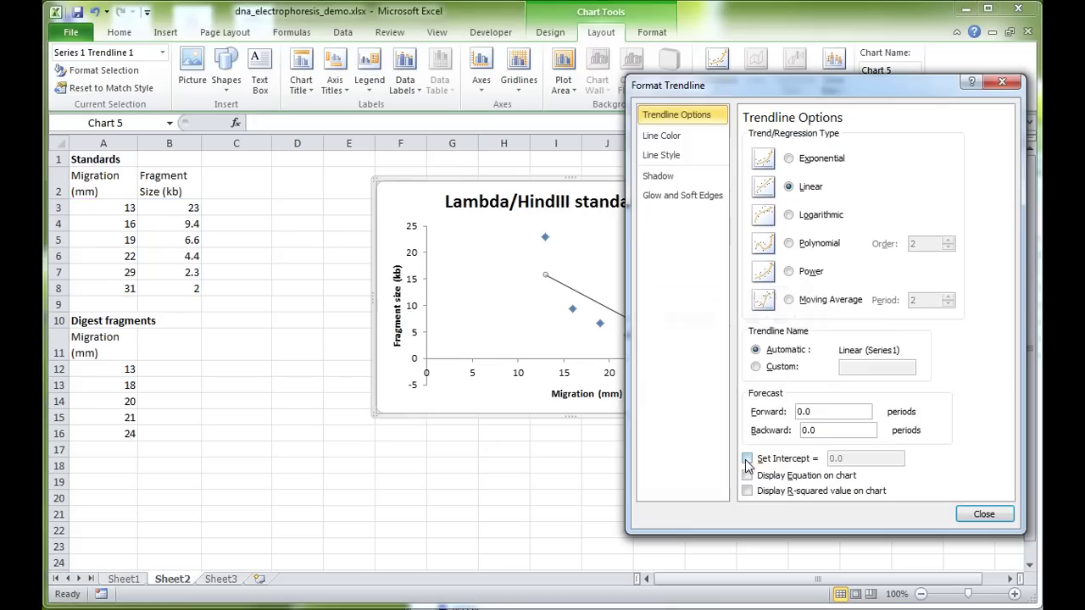
{"action": "left_click_drag", "start_coordinate": [814, 88], "coordinate": [275, 102]}
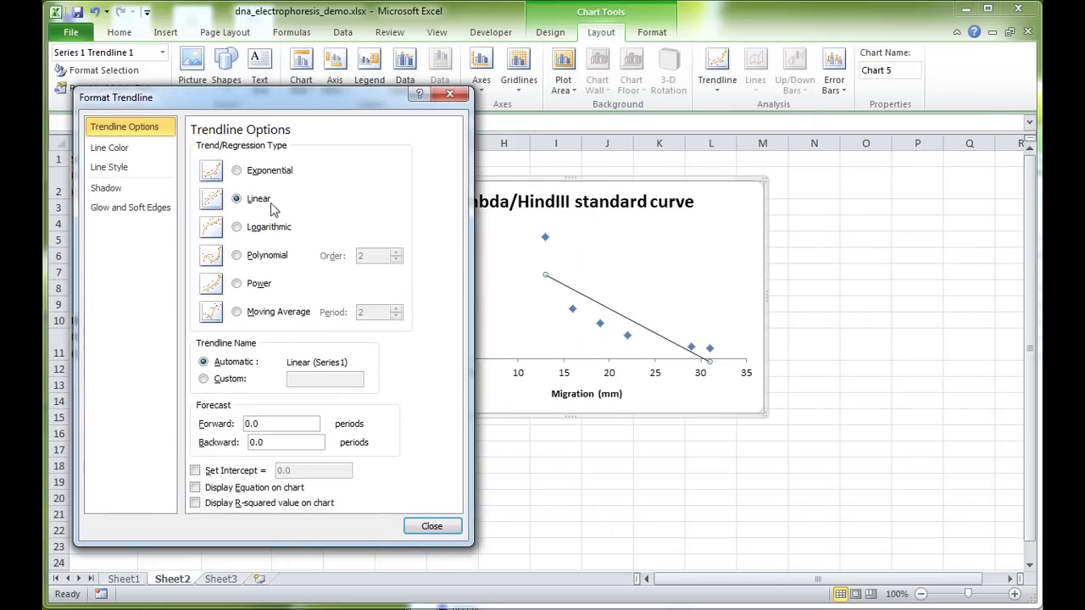
{"action": "left_click", "coordinate": [255, 262]}
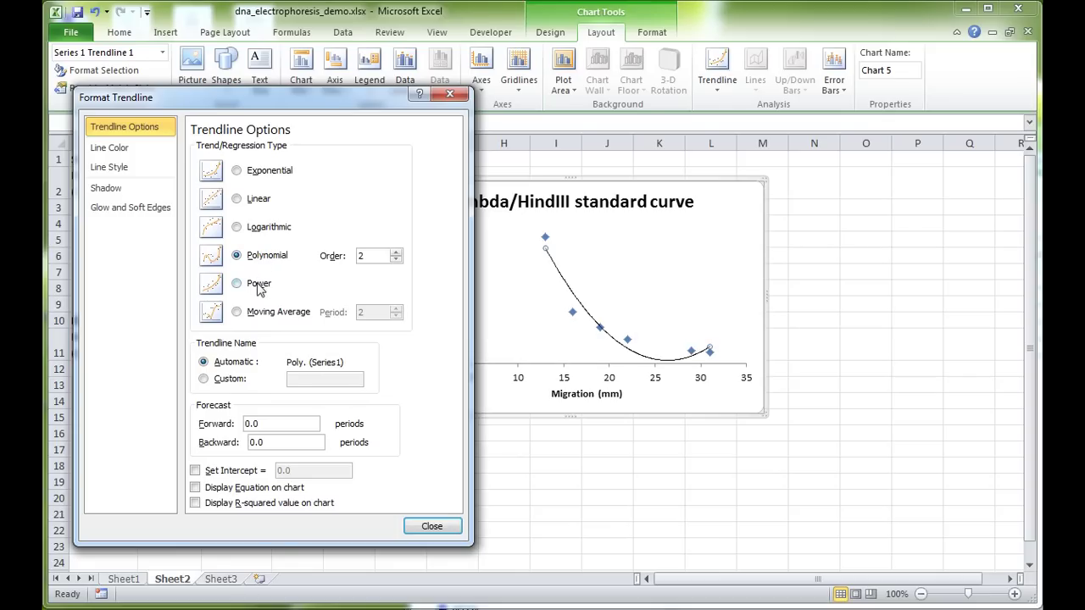
{"action": "left_click", "coordinate": [259, 289]}
{"action": "left_click", "coordinate": [247, 489]}
{"action": "left_click", "coordinate": [241, 502]}
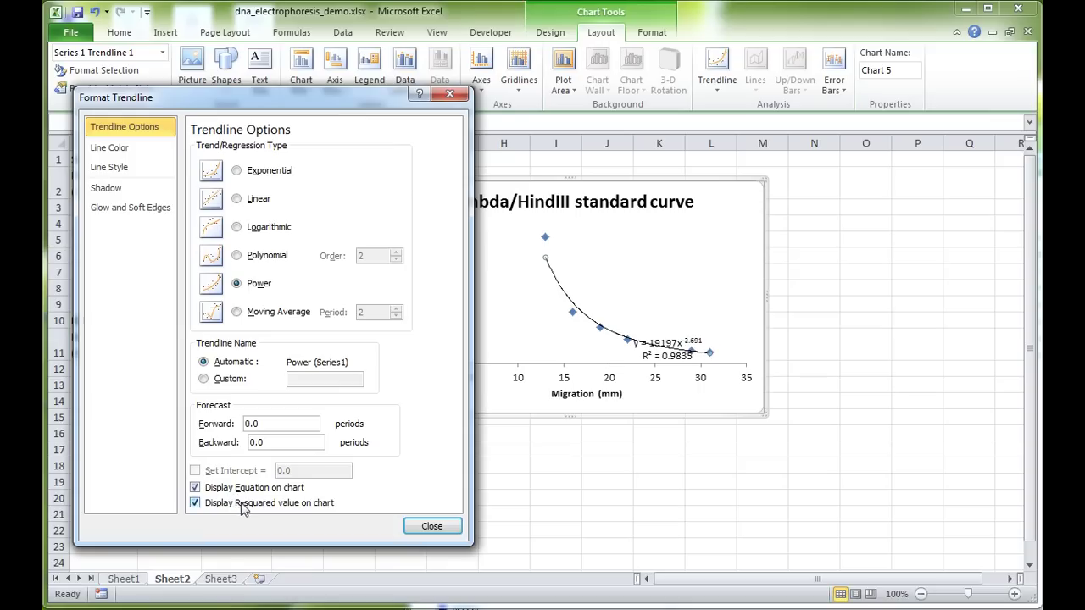
{"action": "left_click", "coordinate": [434, 526]}
Move the trendline equation and R-squared label off the data points into the empty area above the curve
{"action": "left_click", "coordinate": [687, 337]}
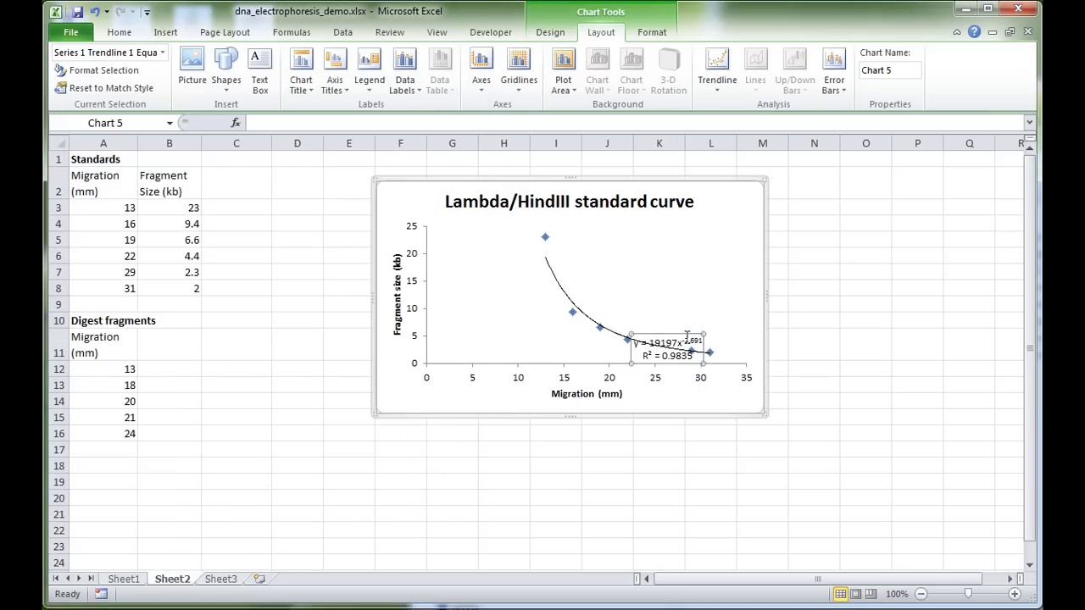
{"action": "left_click_drag", "start_coordinate": [674, 333], "coordinate": [637, 263]}
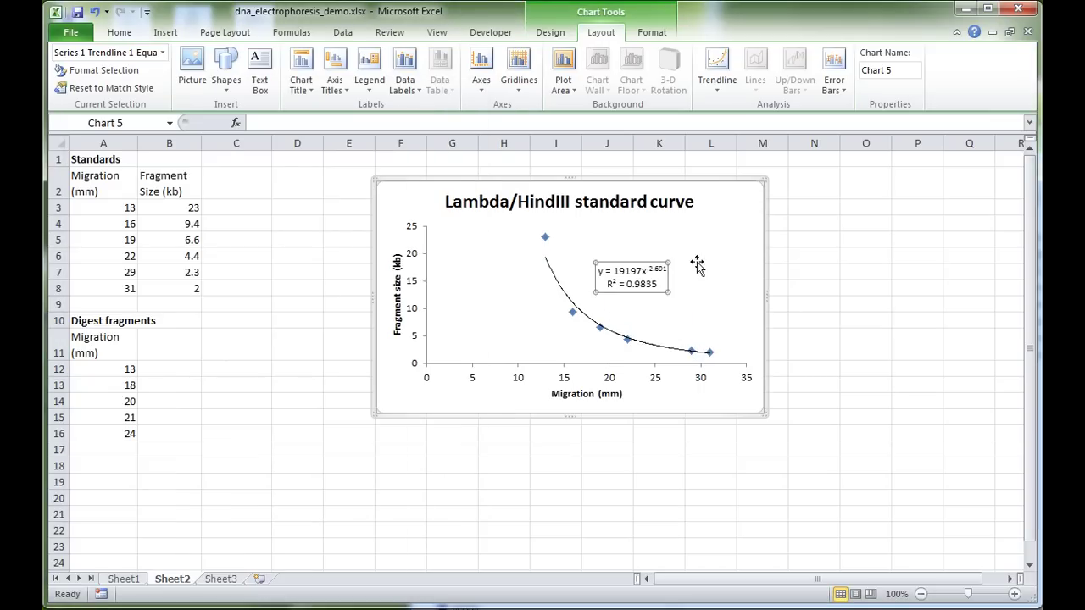
{"action": "key", "text": "Escape"}
Move the chart farther away from the data tables and shrink it to span columns L to Q
{"action": "left_click_drag", "start_coordinate": [760, 215], "coordinate": [989, 203]}
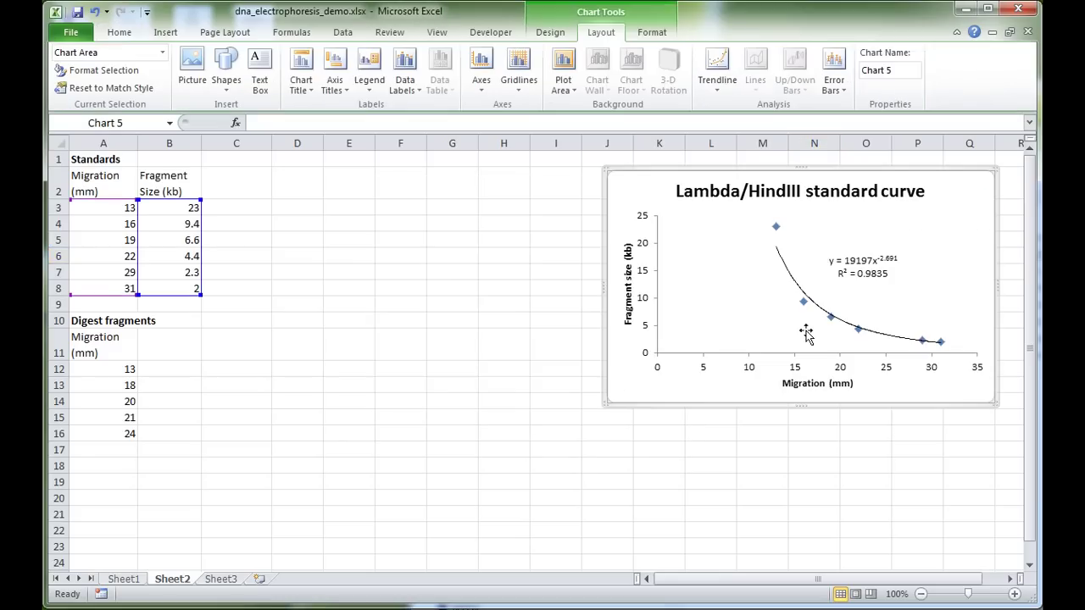
{"action": "left_click_drag", "start_coordinate": [606, 403], "coordinate": [680, 388]}
Reduce the chart title's font size to 14
{"action": "left_click", "coordinate": [770, 186]}
{"action": "left_click", "coordinate": [120, 34]}
{"action": "left_click", "coordinate": [222, 60]}
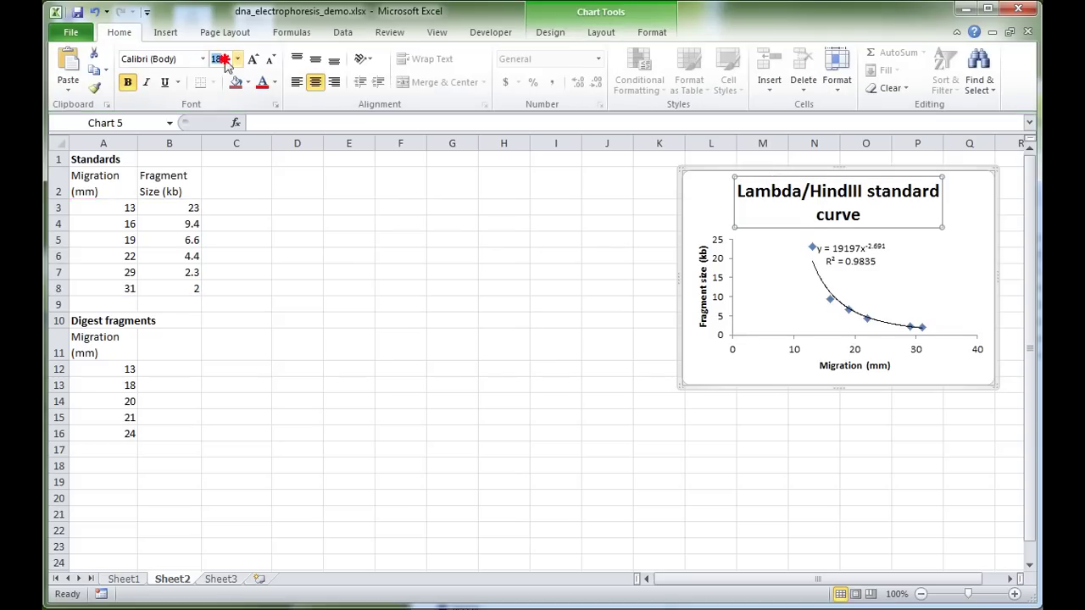
{"action": "type", "text": "14"}
{"action": "key", "text": "Return"}
{"action": "left_click", "coordinate": [607, 189]}
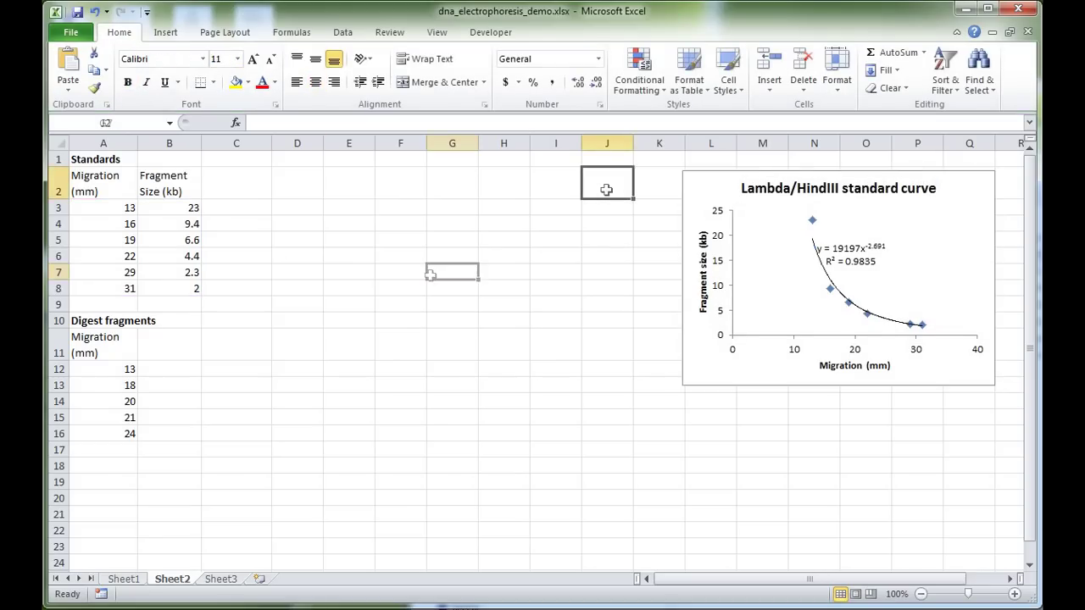
Move the trendline equation label clear of the curve, and select the standards table A2:B8
{"action": "left_click", "coordinate": [720, 203]}
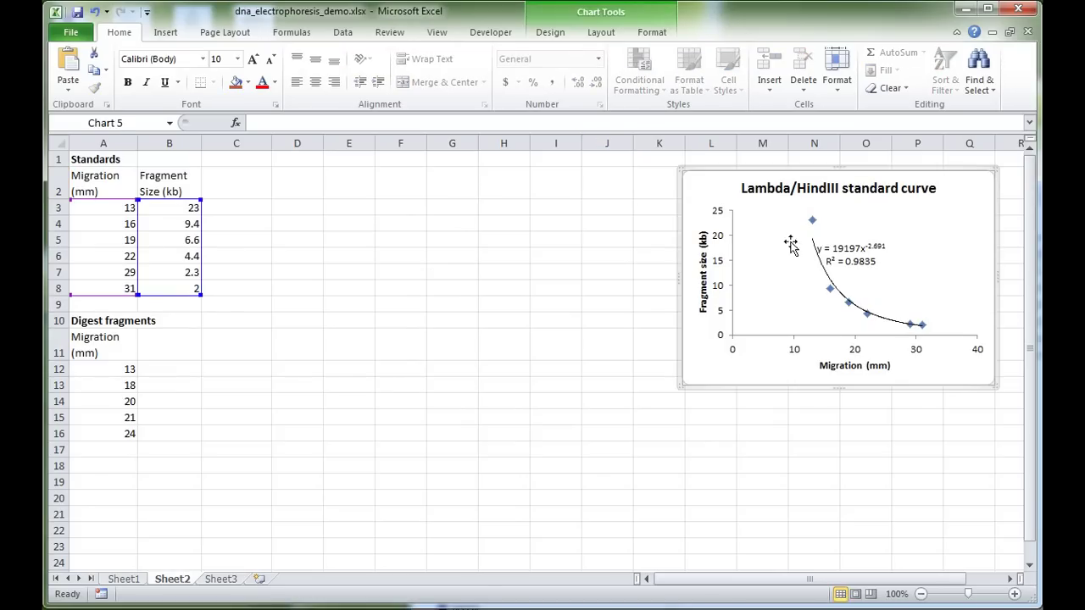
{"action": "left_click", "coordinate": [850, 240]}
{"action": "left_click_drag", "start_coordinate": [850, 240], "coordinate": [878, 231]}
{"action": "left_click", "coordinate": [503, 184]}
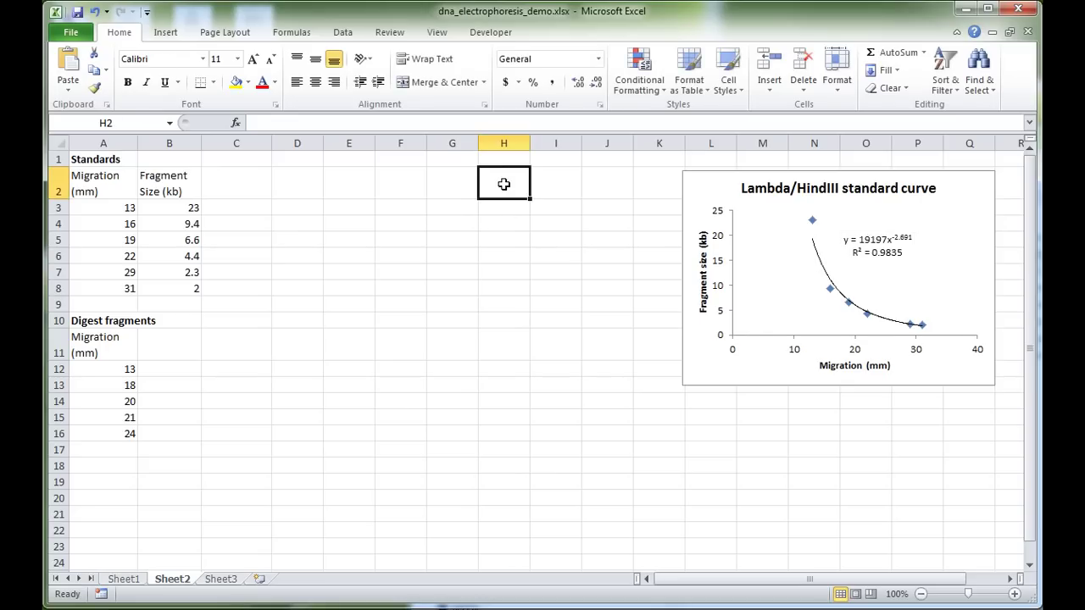
{"action": "left_click_drag", "start_coordinate": [120, 189], "coordinate": [185, 286]}
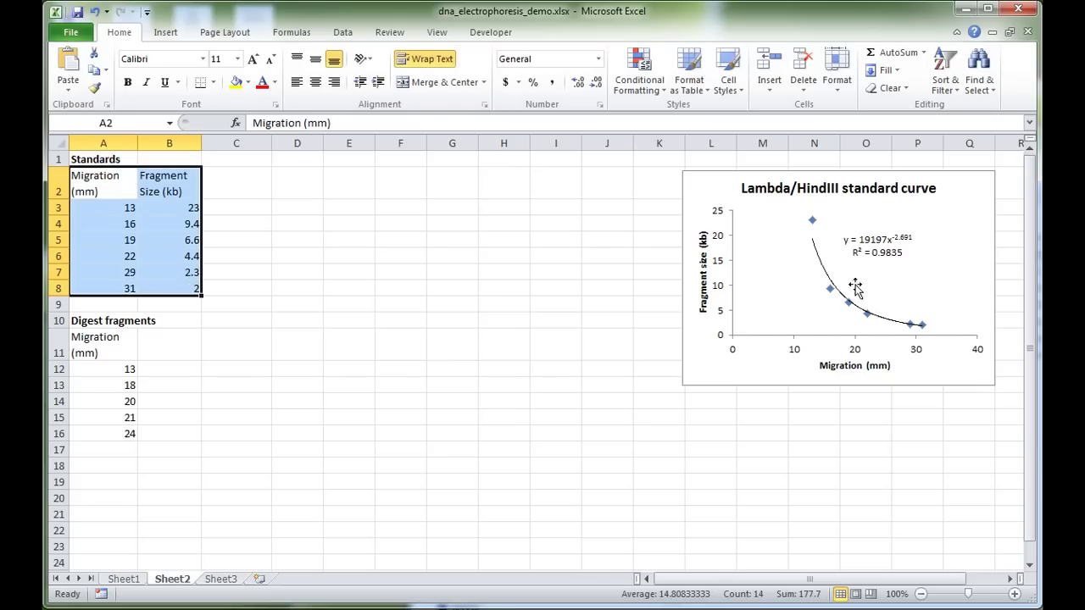
Switch to the practical manual PDF and examine the axes listed for the second and third standard-curve graphs, before returning to the Excel workbook
{"action": "left_click", "coordinate": [772, 254]}
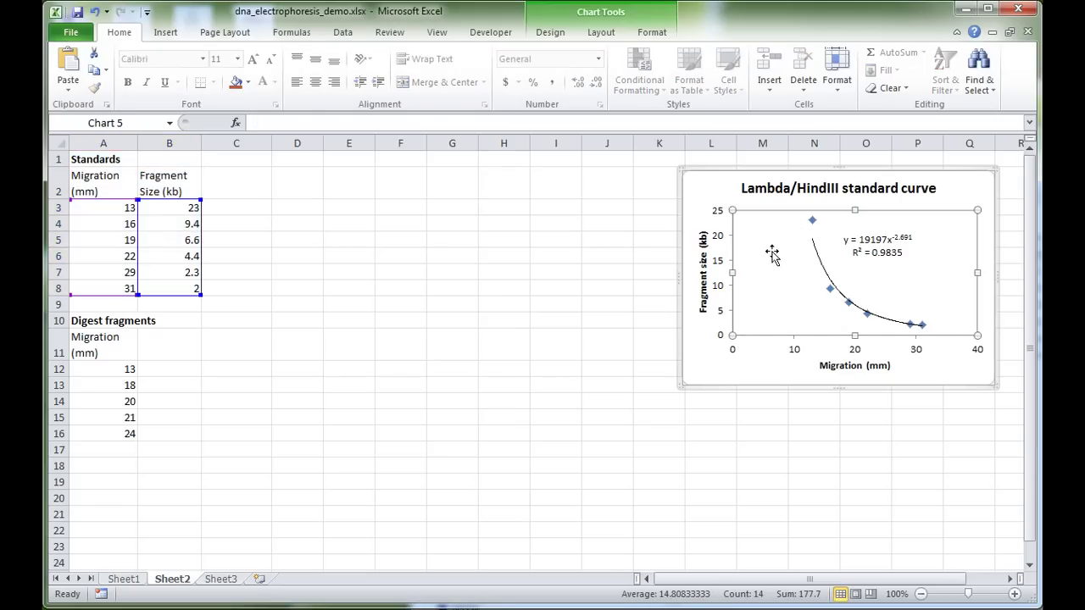
{"action": "left_click_drag", "start_coordinate": [0, 169], "coordinate": [820, 28]}
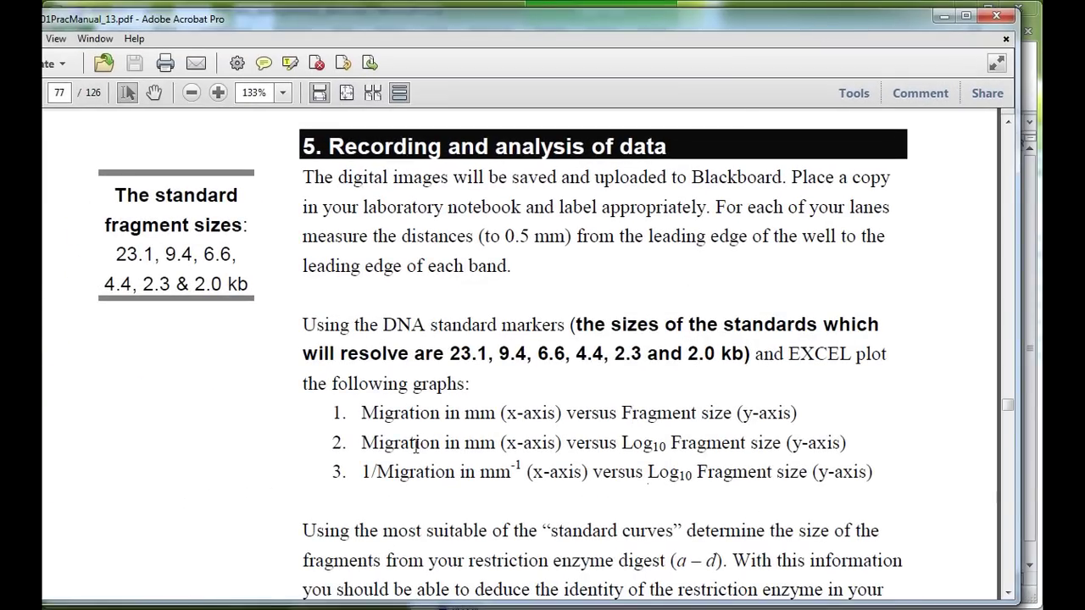
{"action": "left_click_drag", "start_coordinate": [362, 444], "coordinate": [520, 446]}
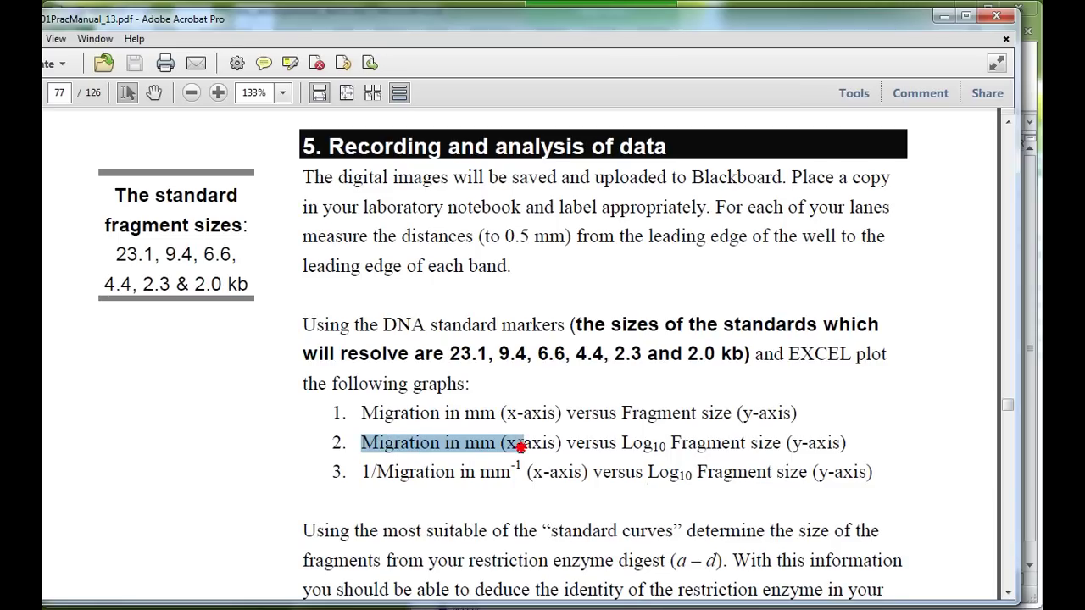
{"action": "left_click_drag", "start_coordinate": [621, 444], "coordinate": [746, 442]}
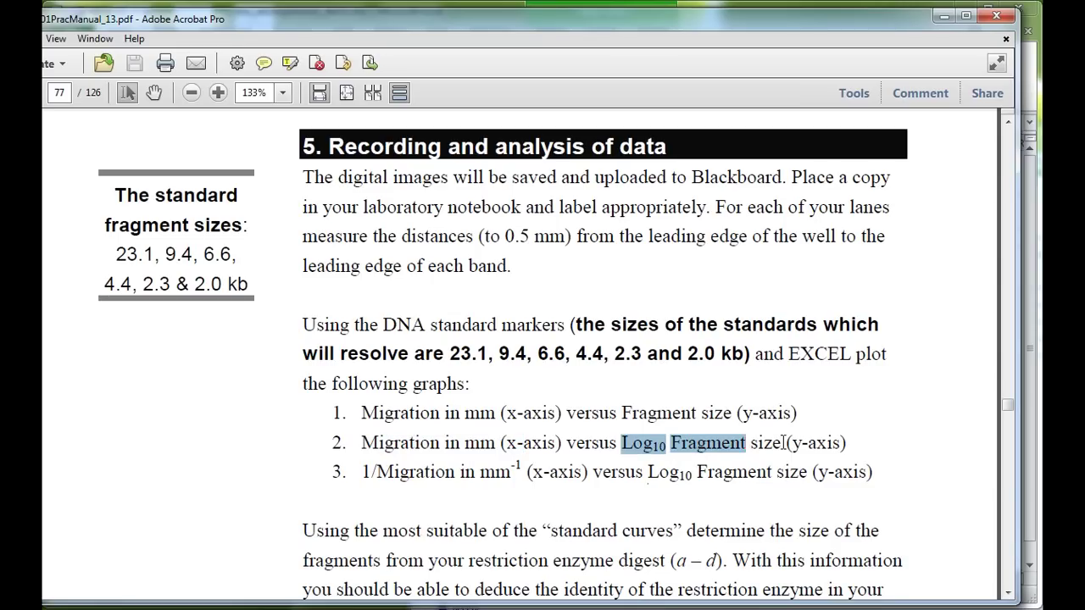
{"action": "left_click", "coordinate": [803, 442]}
{"action": "left_click_drag", "start_coordinate": [364, 469], "coordinate": [444, 477]}
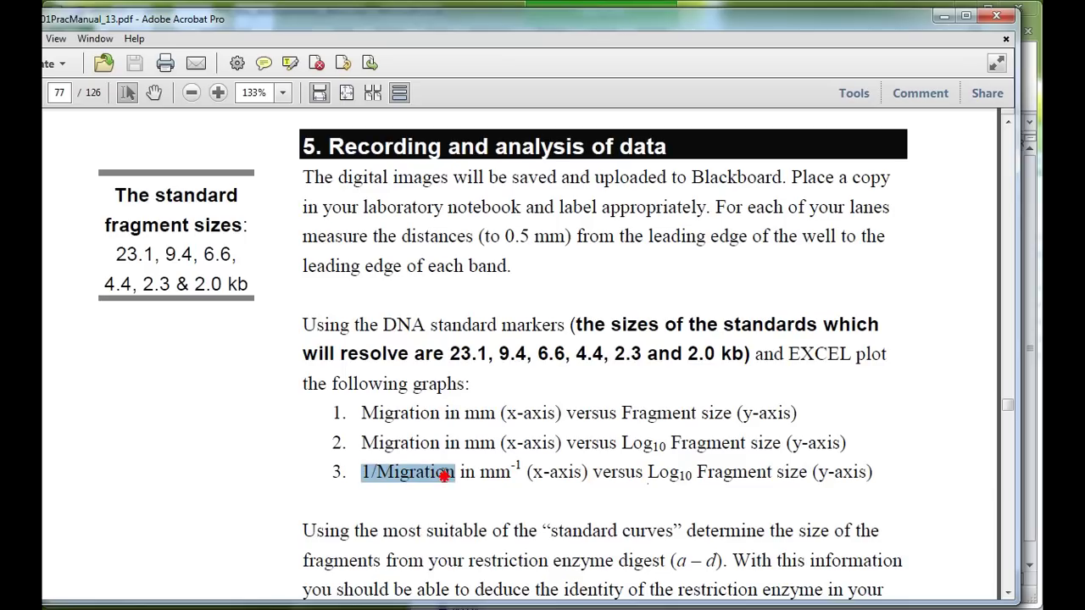
{"action": "left_click_drag", "start_coordinate": [590, 475], "coordinate": [773, 476]}
{"action": "left_click", "coordinate": [758, 477]}
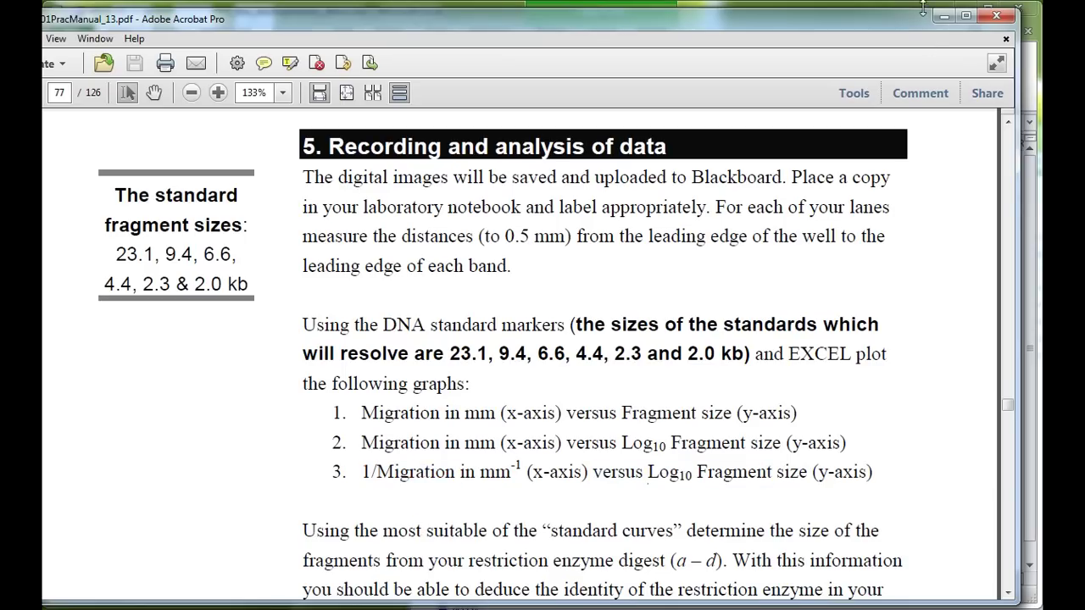
{"action": "left_click_drag", "start_coordinate": [916, 13], "coordinate": [587, 89]}
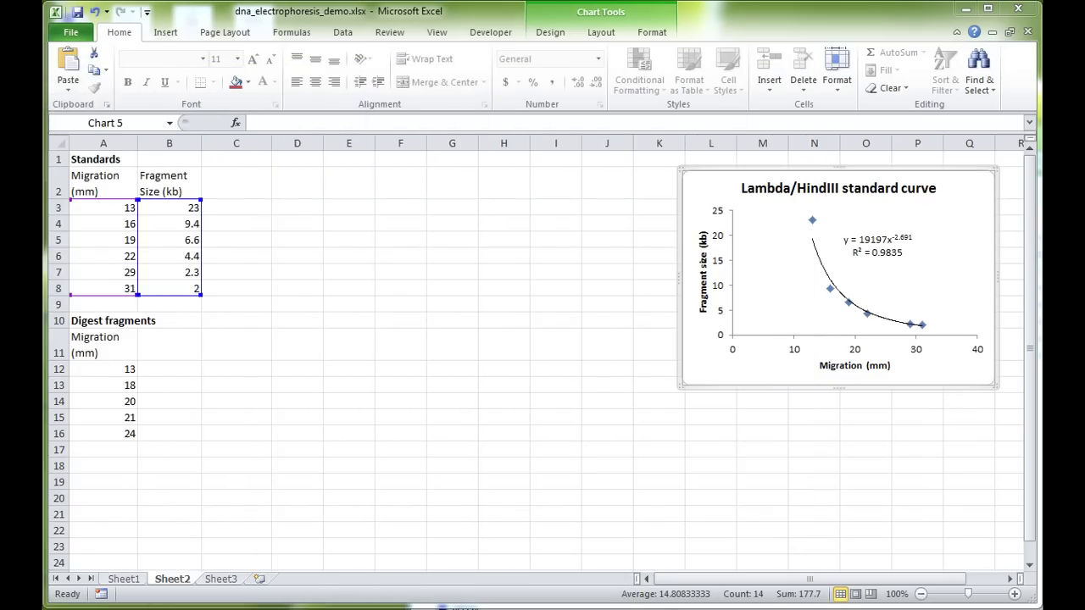
Add the column header "Log10 frag size" in cell C2 of the standards table
{"action": "left_click", "coordinate": [473, 188]}
{"action": "left_click", "coordinate": [301, 185]}
{"action": "left_click", "coordinate": [254, 183]}
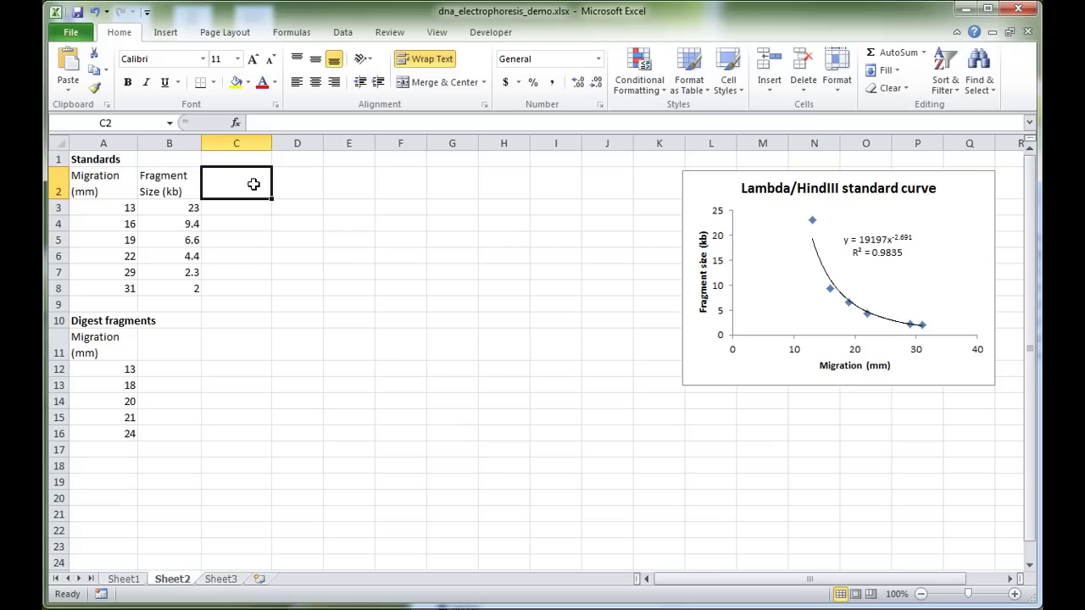
{"action": "type", "text": "Log"}
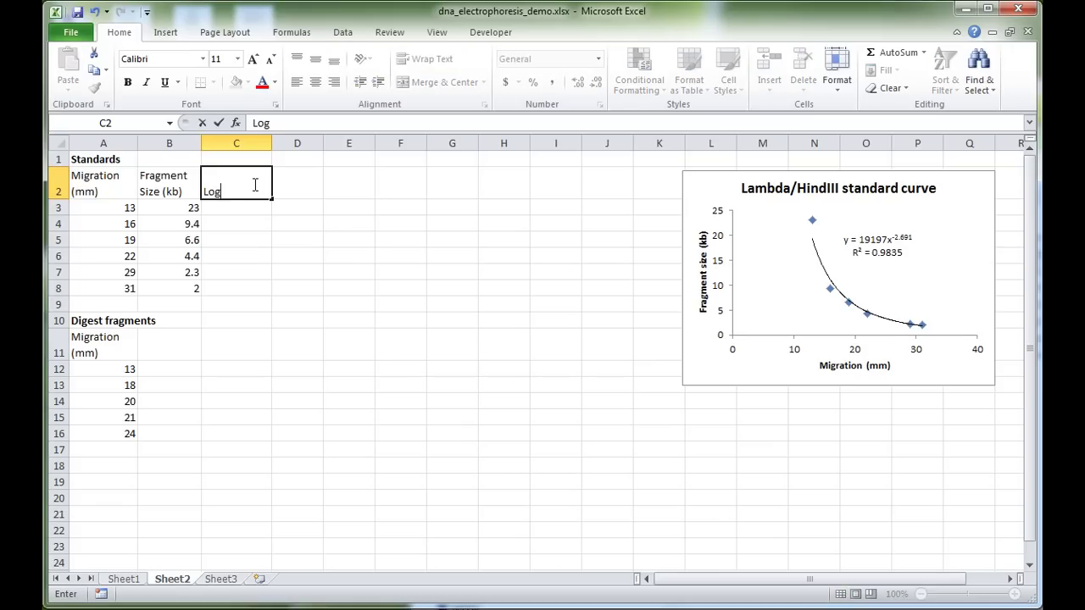
{"action": "type", "text": "10 frag size"}
{"action": "key", "text": "Return"}
{"action": "left_click", "coordinate": [253, 184]}
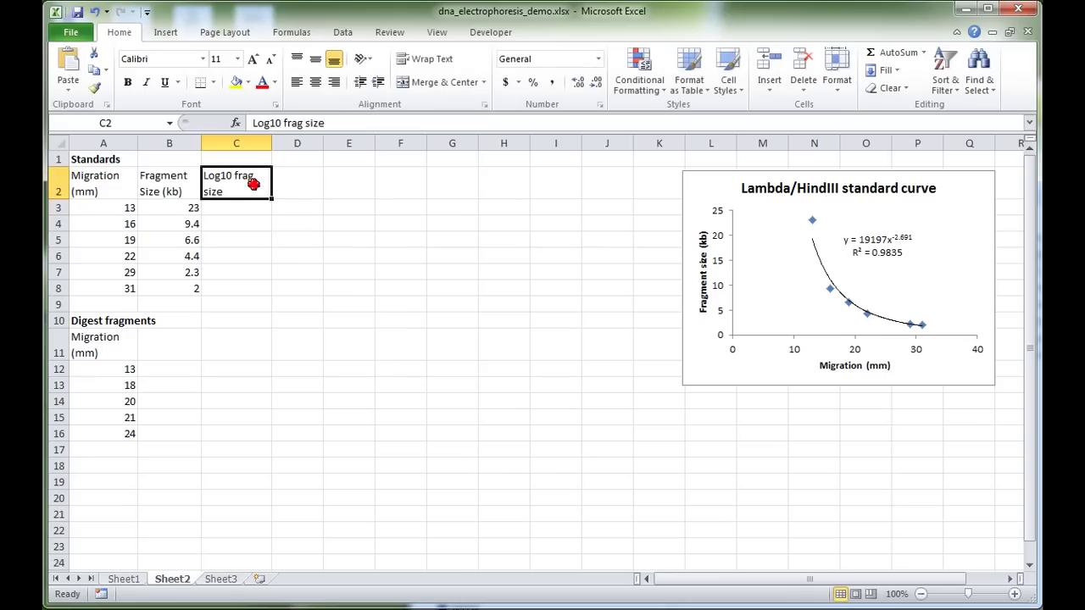
Add the header "1/migration (mm-1)" in cell D2 and widen column D so it fits on two lines
{"action": "left_click", "coordinate": [293, 186]}
{"action": "type", "text": "1/m"}
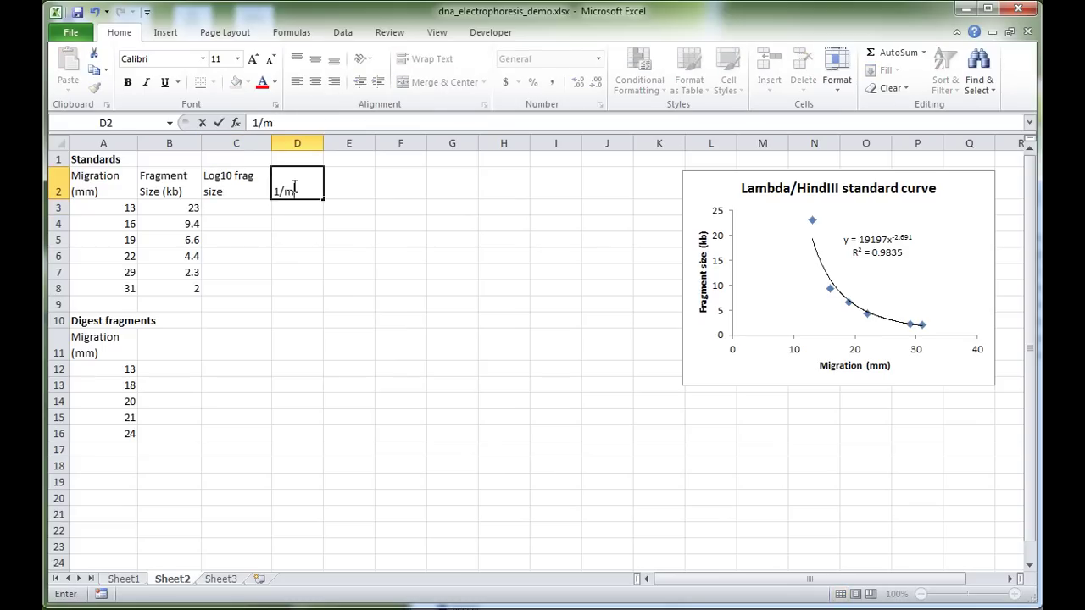
{"action": "type", "text": "igration (mm0)"}
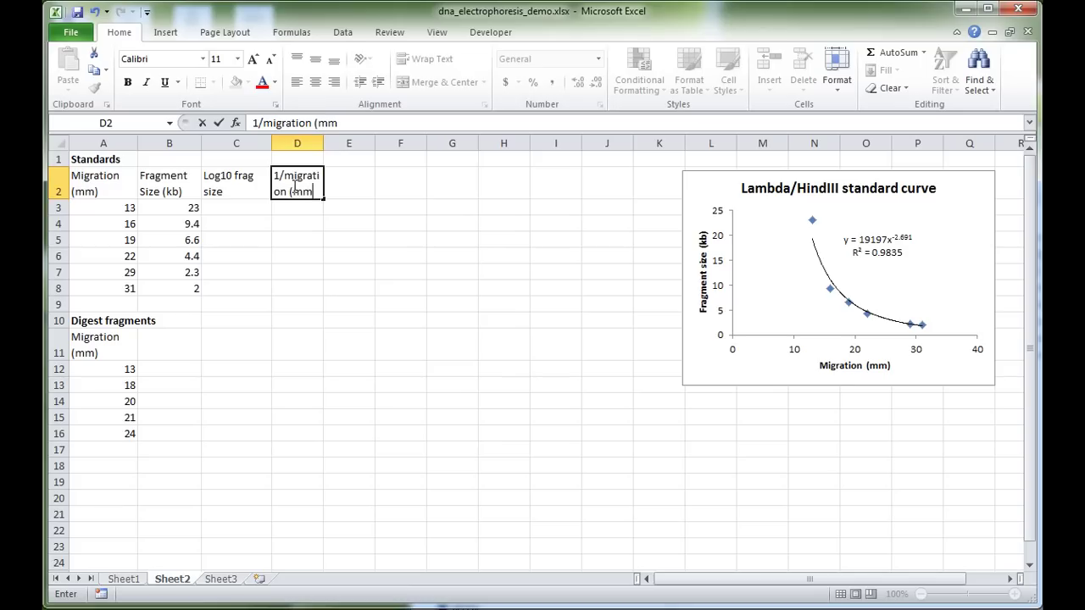
{"action": "key", "text": "BackSpace"}
{"action": "key", "text": "BackSpace"}
{"action": "type", "text": "-1"}
{"action": "key", "text": "Return"}
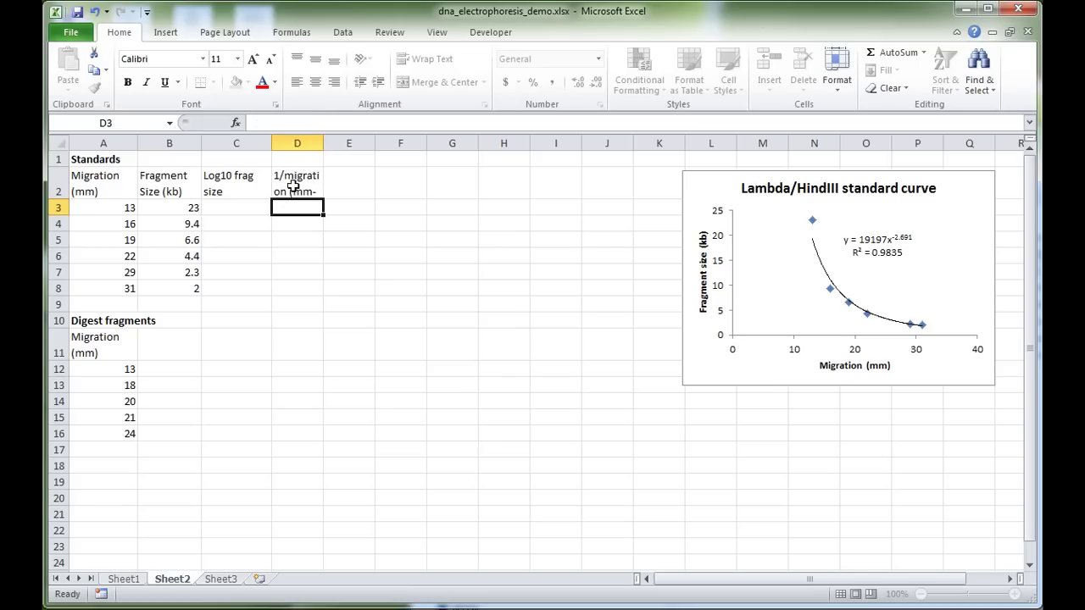
{"action": "left_click_drag", "start_coordinate": [323, 142], "coordinate": [347, 141]}
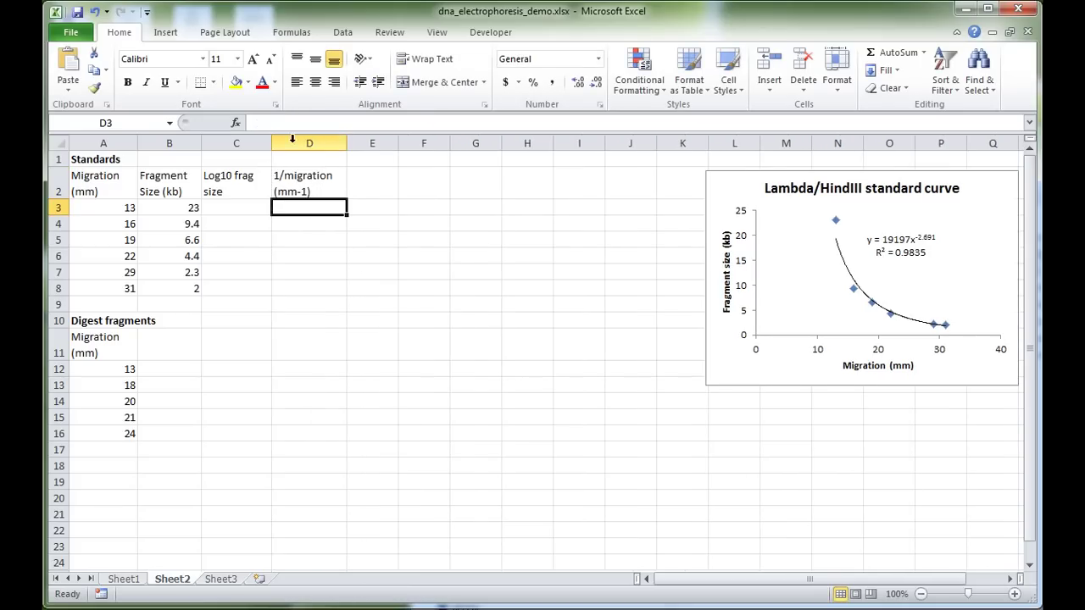
Format the "-1" in the D2 header as superscript
{"action": "left_click", "coordinate": [298, 188]}
{"action": "double_click", "coordinate": [300, 191]}
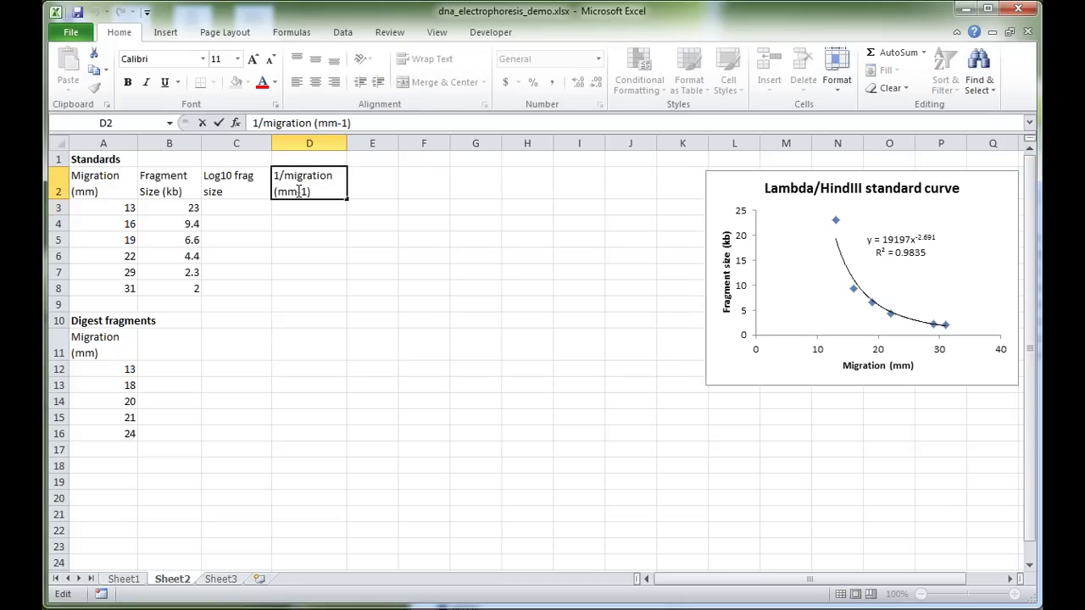
{"action": "left_click_drag", "start_coordinate": [298, 192], "coordinate": [310, 192]}
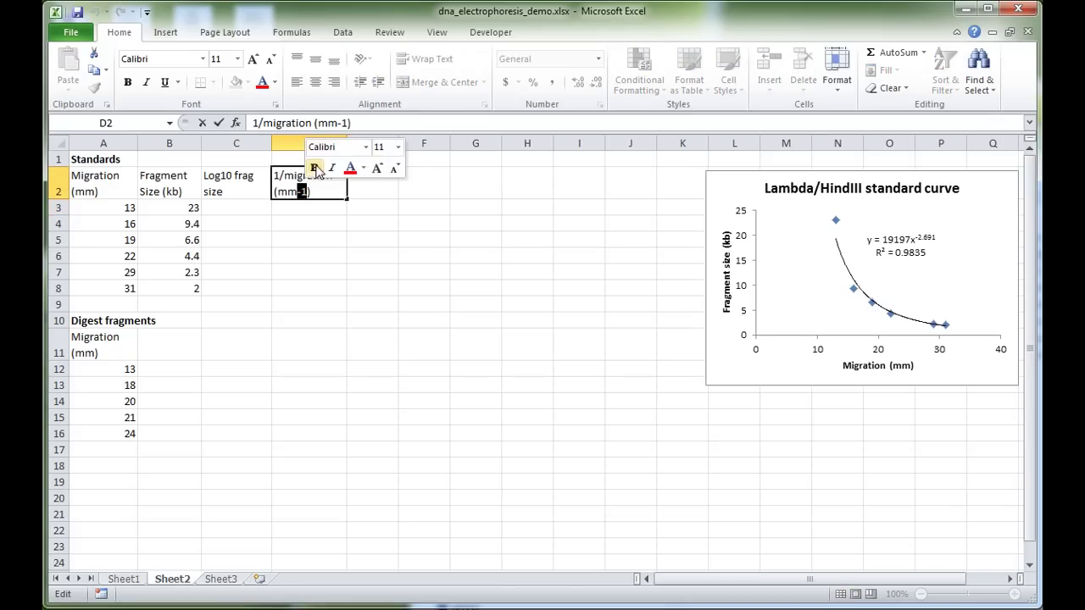
{"action": "left_click", "coordinate": [275, 104]}
{"action": "left_click", "coordinate": [578, 370]}
{"action": "left_click", "coordinate": [843, 506]}
{"action": "left_click", "coordinate": [343, 240]}
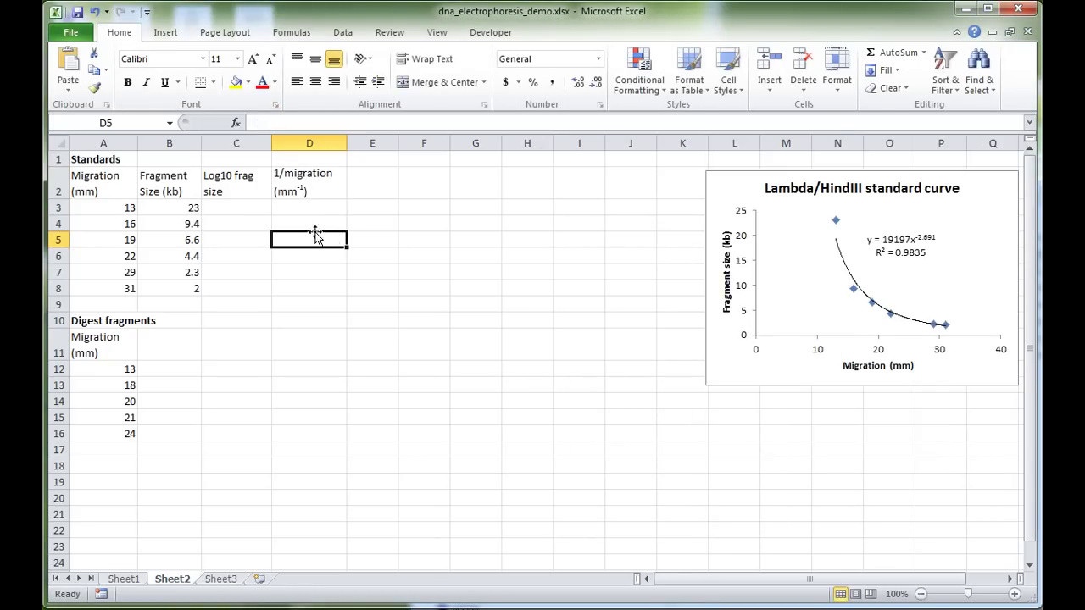
Format the "10" in the C2 header as subscript
{"action": "left_click", "coordinate": [250, 187]}
{"action": "double_click", "coordinate": [225, 175]}
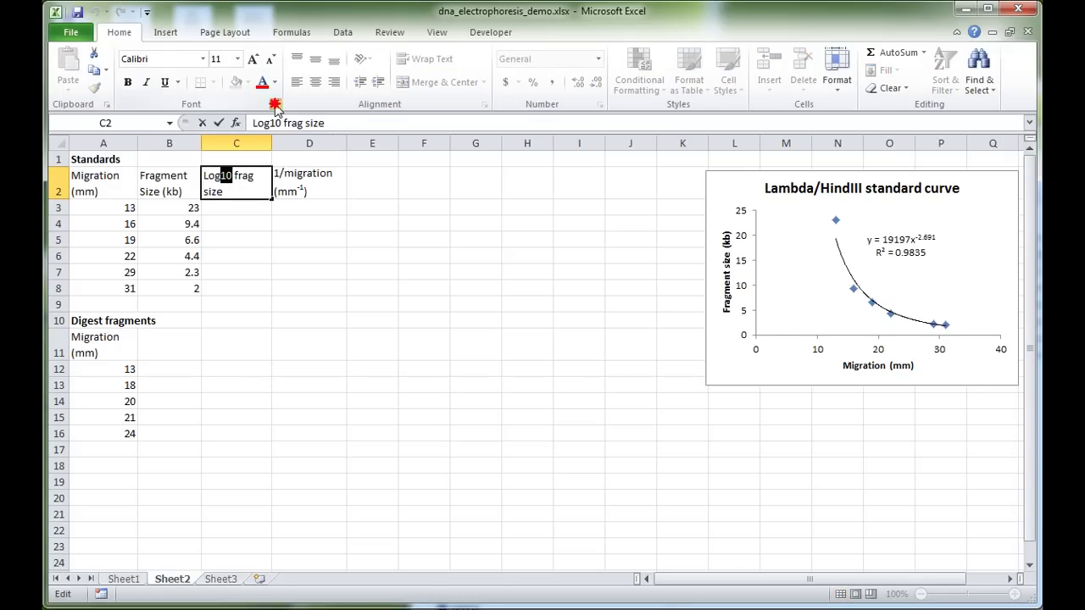
{"action": "key", "text": "ctrl+1"}
{"action": "left_click", "coordinate": [579, 384]}
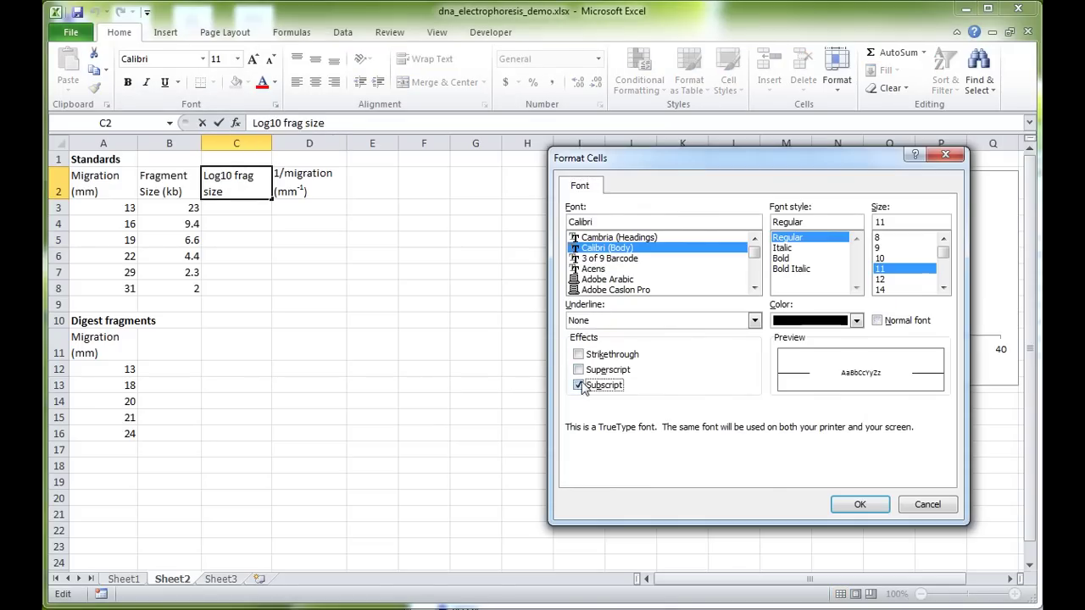
{"action": "left_click", "coordinate": [860, 504]}
{"action": "left_click", "coordinate": [261, 241]}
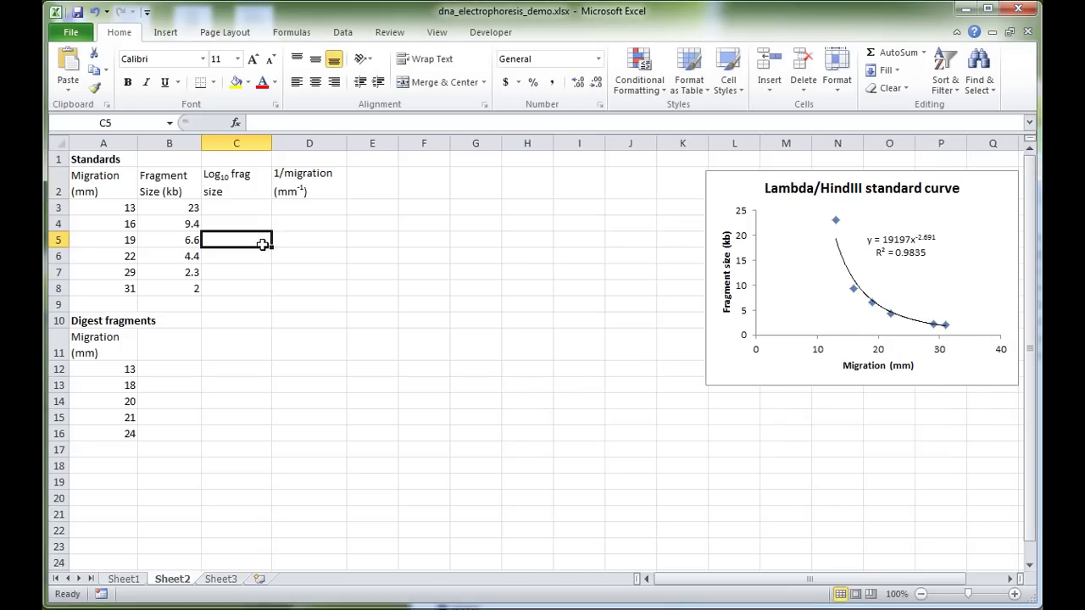
Calculate the log of the standard fragment sizes with =log10(B3) in C3 and fill the formula down to C8
{"action": "left_click", "coordinate": [261, 187]}
{"action": "left_click", "coordinate": [297, 185]}
{"action": "left_click", "coordinate": [249, 184]}
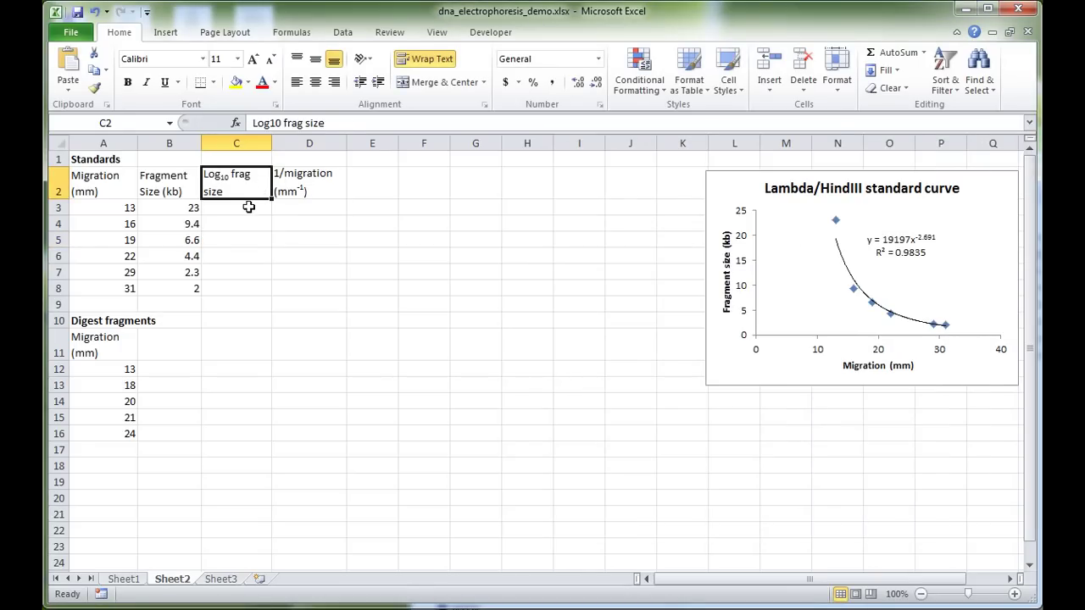
{"action": "left_click", "coordinate": [253, 207]}
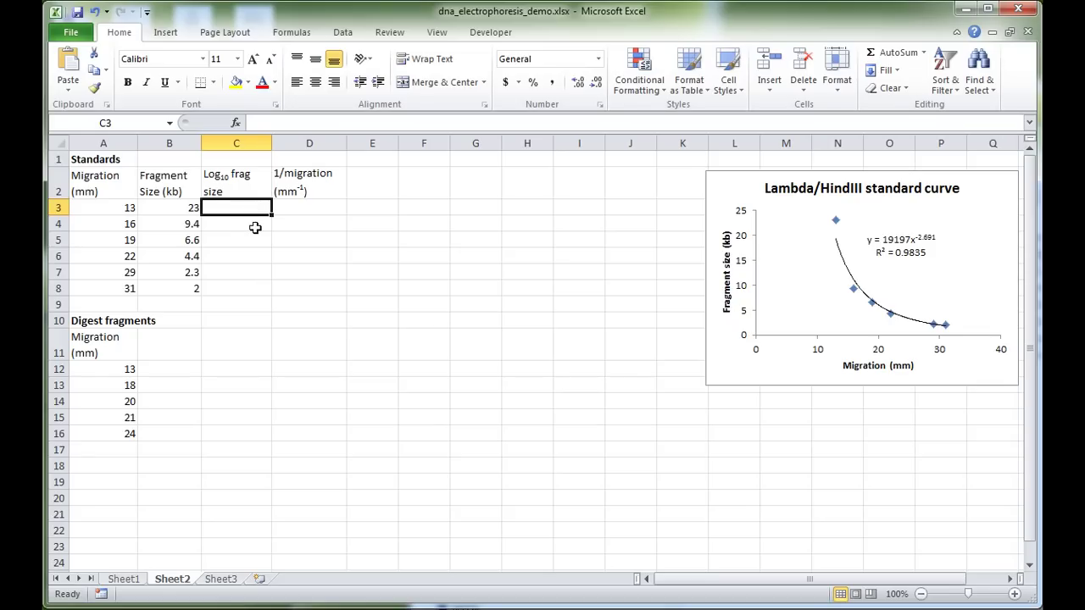
{"action": "left_click", "coordinate": [174, 208]}
{"action": "left_click", "coordinate": [234, 206]}
{"action": "type", "text": "="}
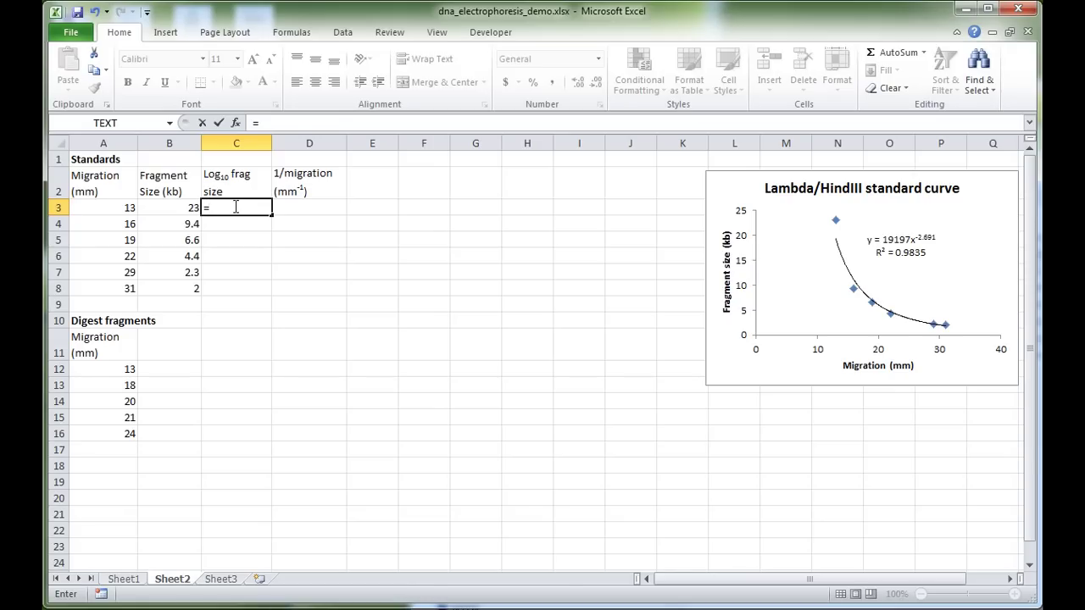
{"action": "type", "text": "log10("}
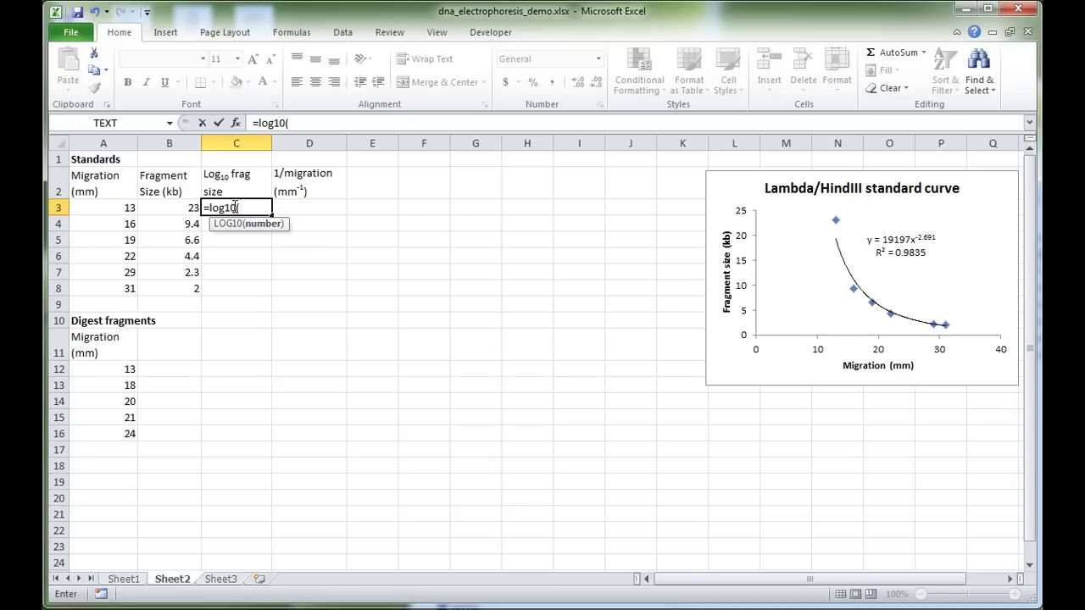
{"action": "left_click", "coordinate": [167, 208]}
{"action": "type", "text": ")"}
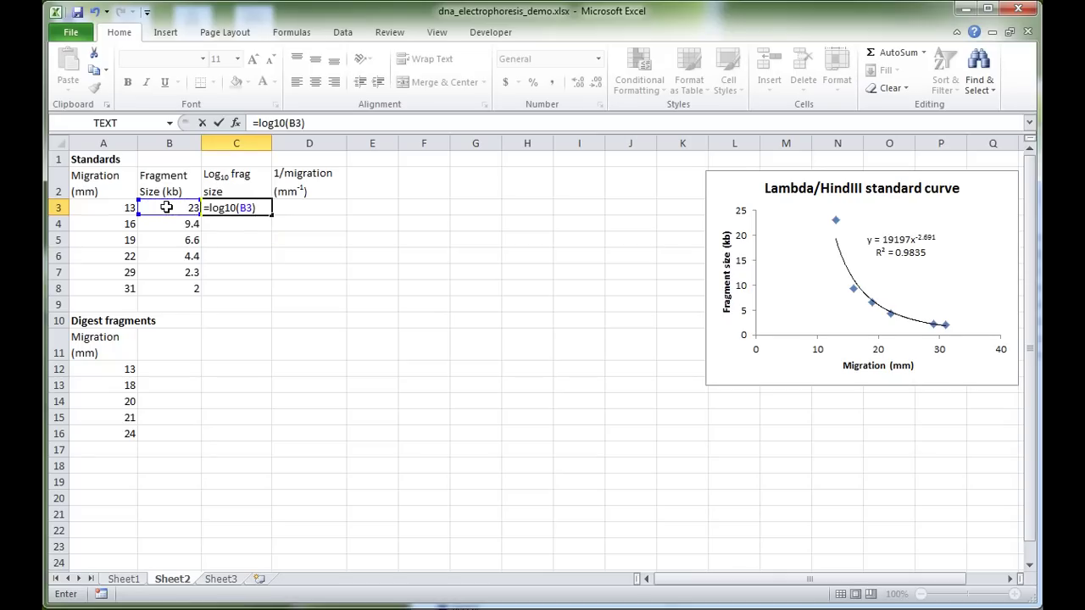
{"action": "key", "text": "Return"}
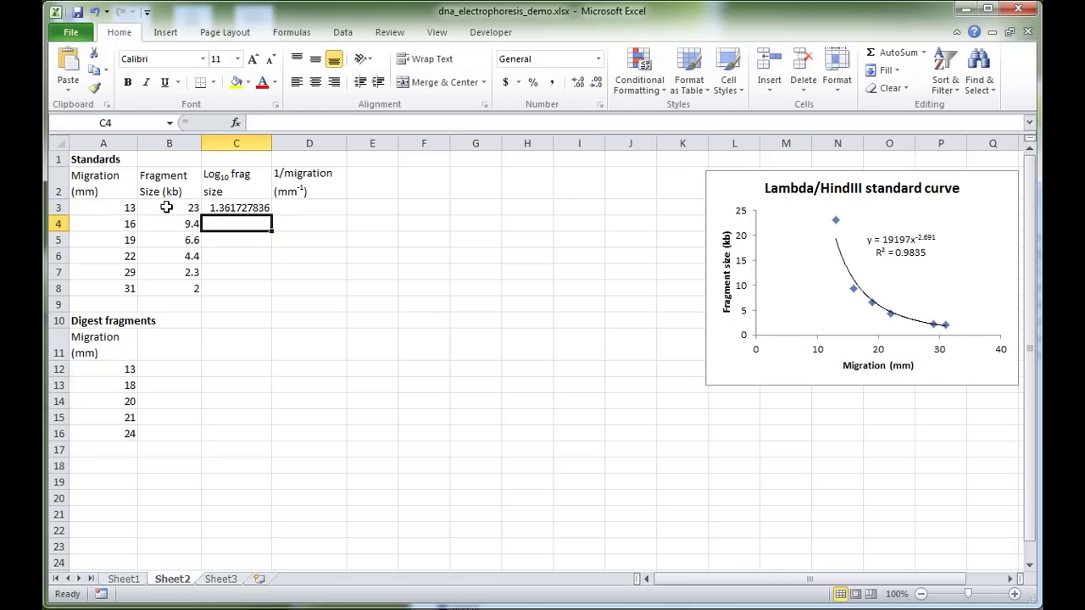
{"action": "left_click", "coordinate": [222, 207]}
{"action": "left_click_drag", "start_coordinate": [274, 213], "coordinate": [272, 294]}
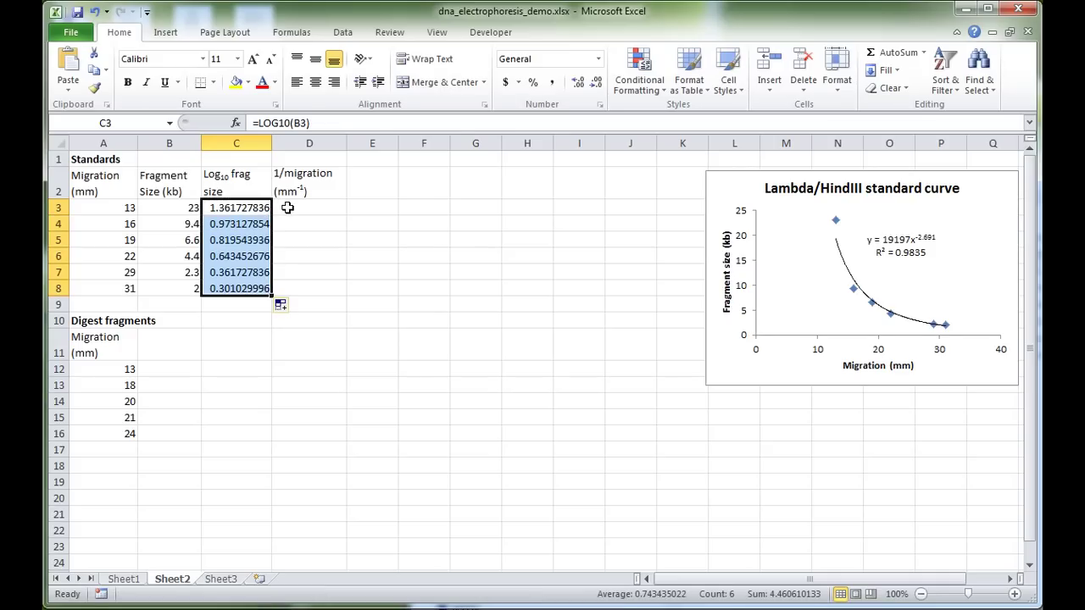
Calculate the reciprocal of the first standard's migration with =1/A3 in cell D3
{"action": "left_click", "coordinate": [287, 208]}
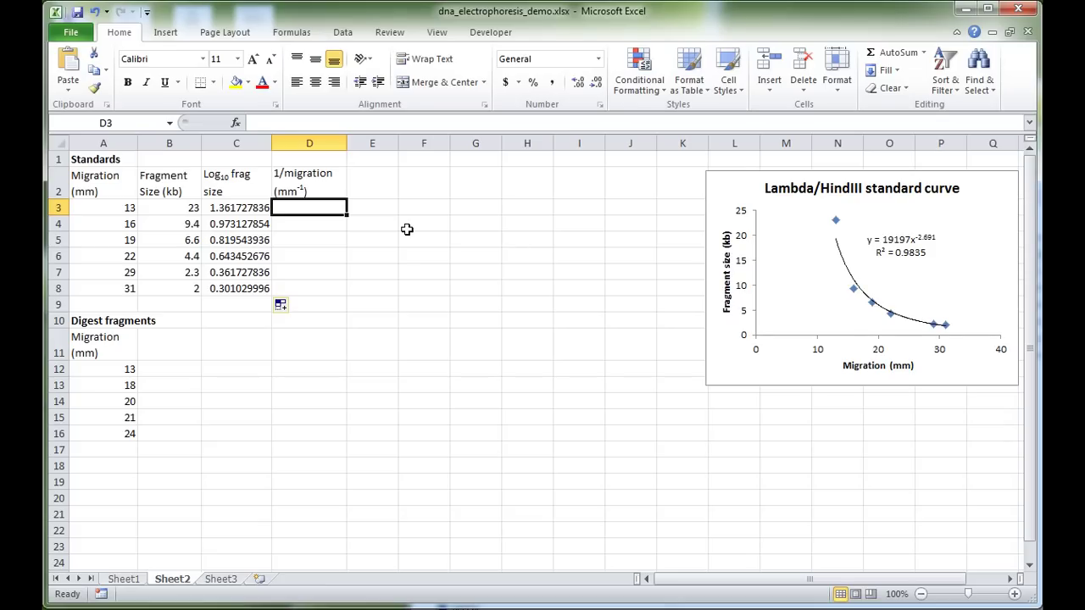
{"action": "type", "text": "="}
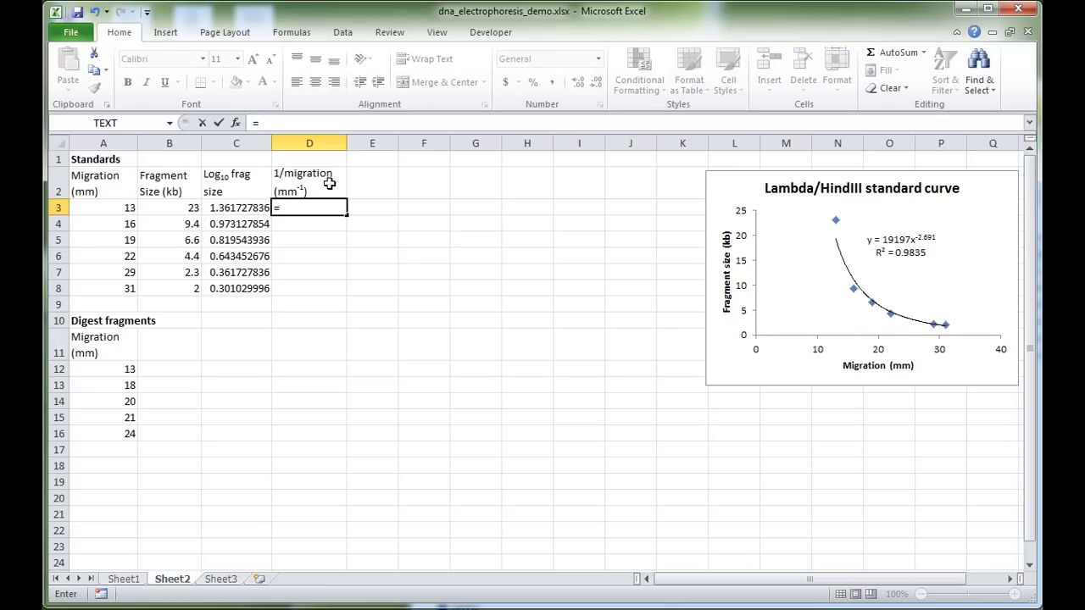
{"action": "type", "text": "1/"}
{"action": "left_click", "coordinate": [101, 207]}
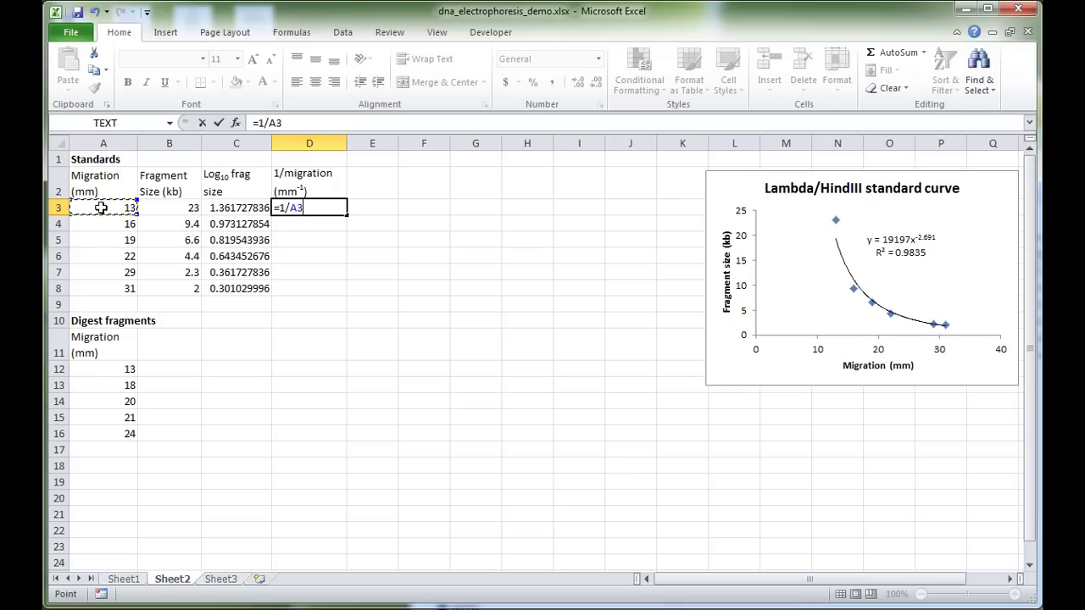
{"action": "key", "text": "Return"}
{"action": "left_click", "coordinate": [334, 208]}
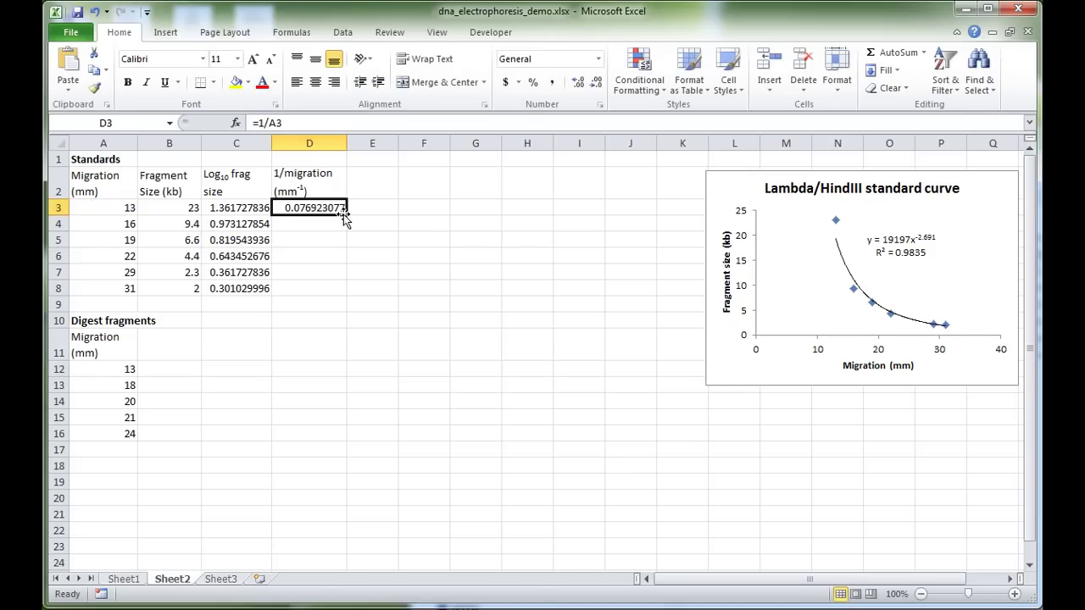
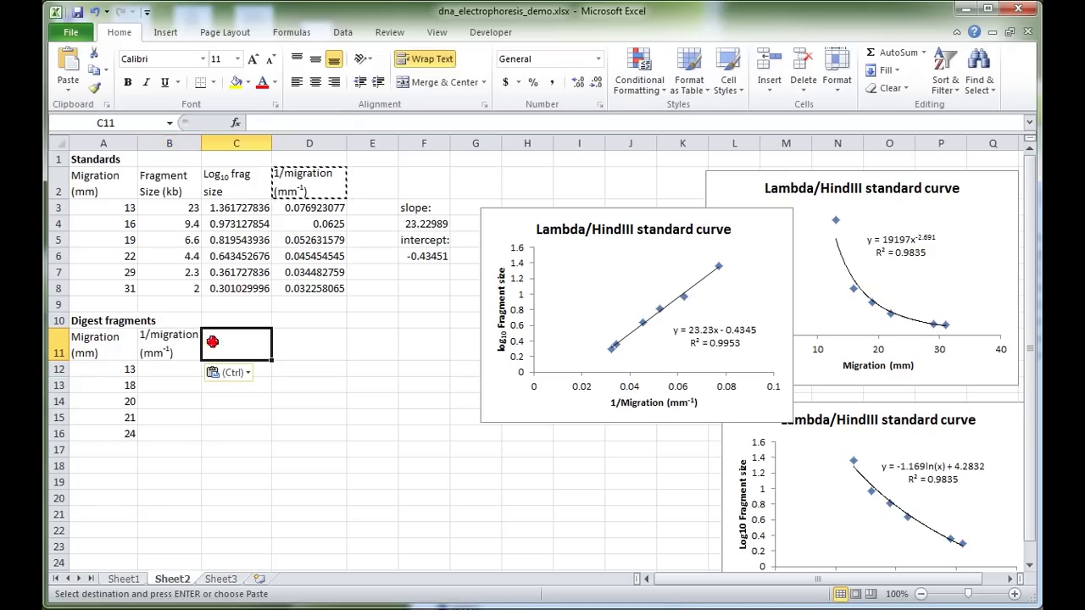
Calculate the reciprocal of the digest migrations with =1/A12 in B12 and fill the formula down to B16
{"action": "left_click", "coordinate": [241, 345]}
{"action": "key", "text": "Escape"}
{"action": "left_click", "coordinate": [192, 344]}
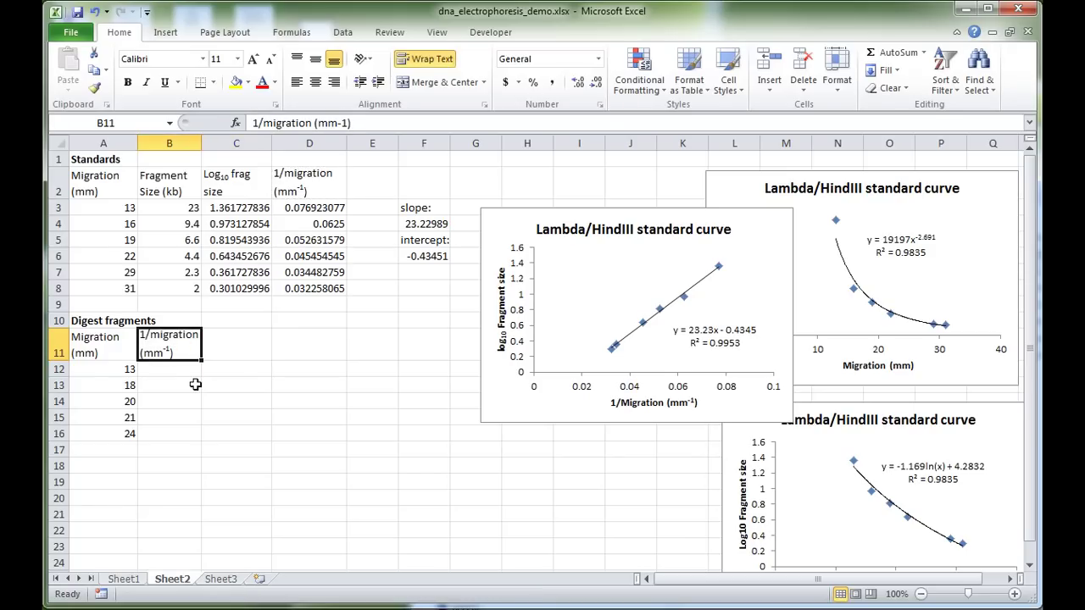
{"action": "left_click", "coordinate": [187, 371]}
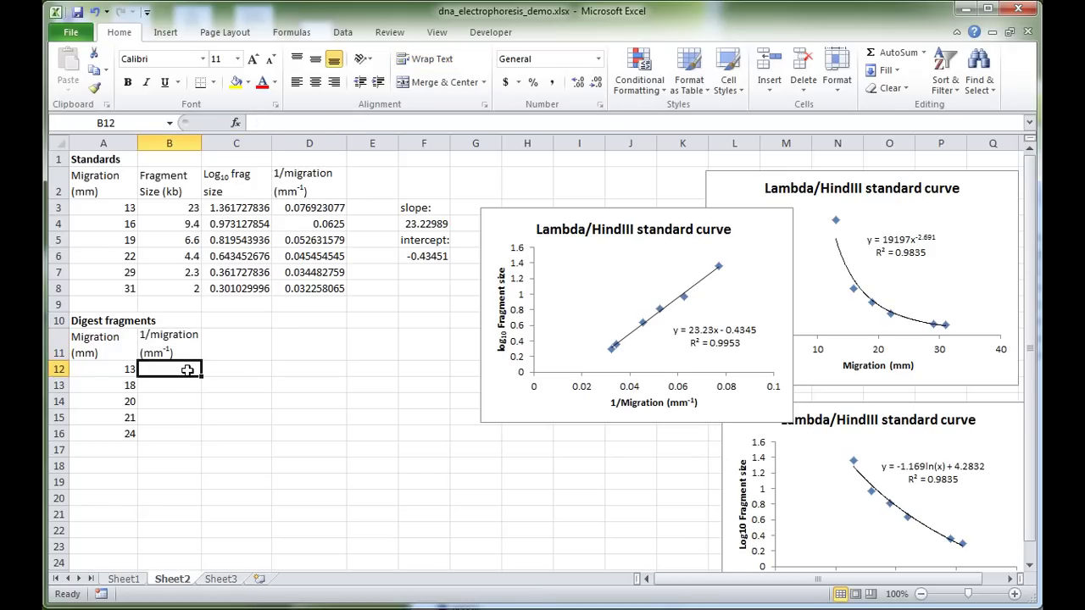
{"action": "type", "text": "=1/"}
{"action": "left_click", "coordinate": [109, 369]}
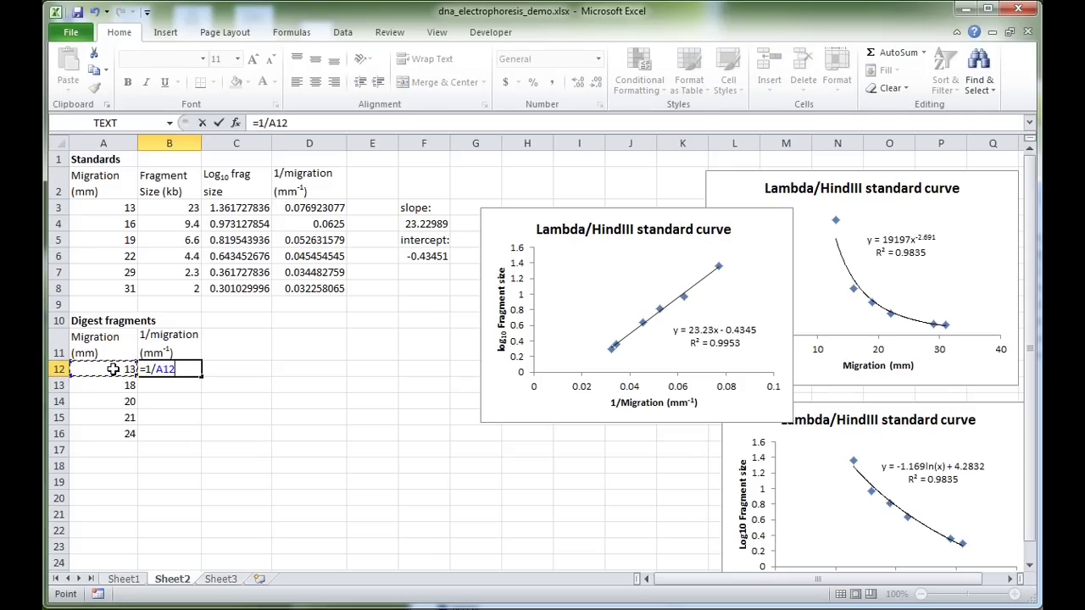
{"action": "key", "text": "Return"}
{"action": "left_click", "coordinate": [178, 369]}
{"action": "left_click_drag", "start_coordinate": [201, 377], "coordinate": [201, 438]}
Copy the "Log10 frag size" header from C2 into C11 of the digest fragments table
{"action": "left_click", "coordinate": [175, 343]}
{"action": "left_click", "coordinate": [240, 342]}
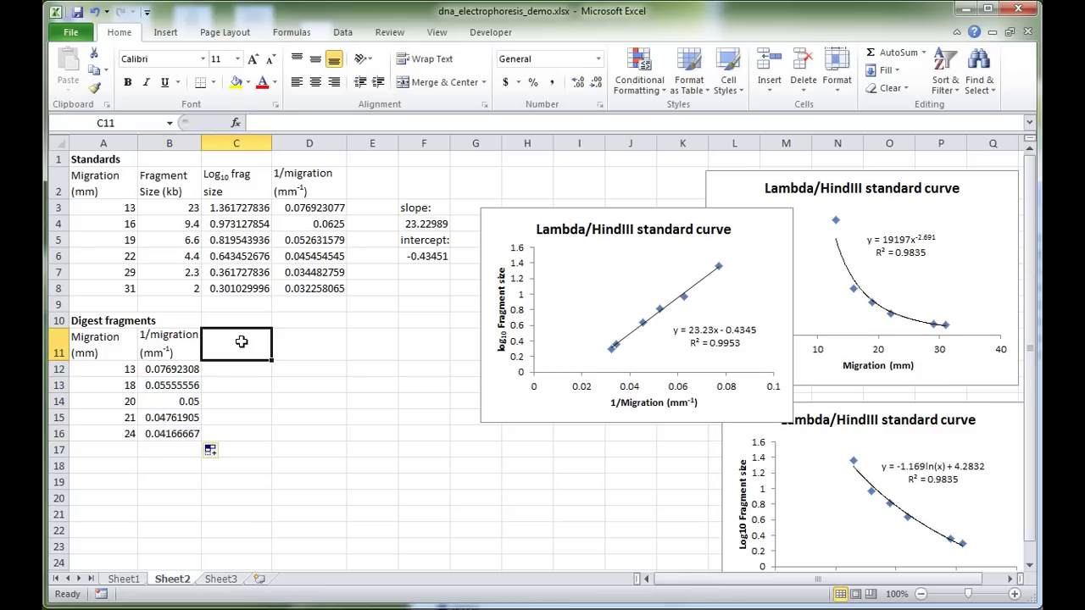
{"action": "left_click", "coordinate": [241, 191]}
{"action": "key", "text": "ctrl+c"}
{"action": "left_click", "coordinate": [241, 343]}
{"action": "key", "text": "ctrl+v"}
{"action": "left_click", "coordinate": [292, 355]}
{"action": "left_click", "coordinate": [267, 349]}
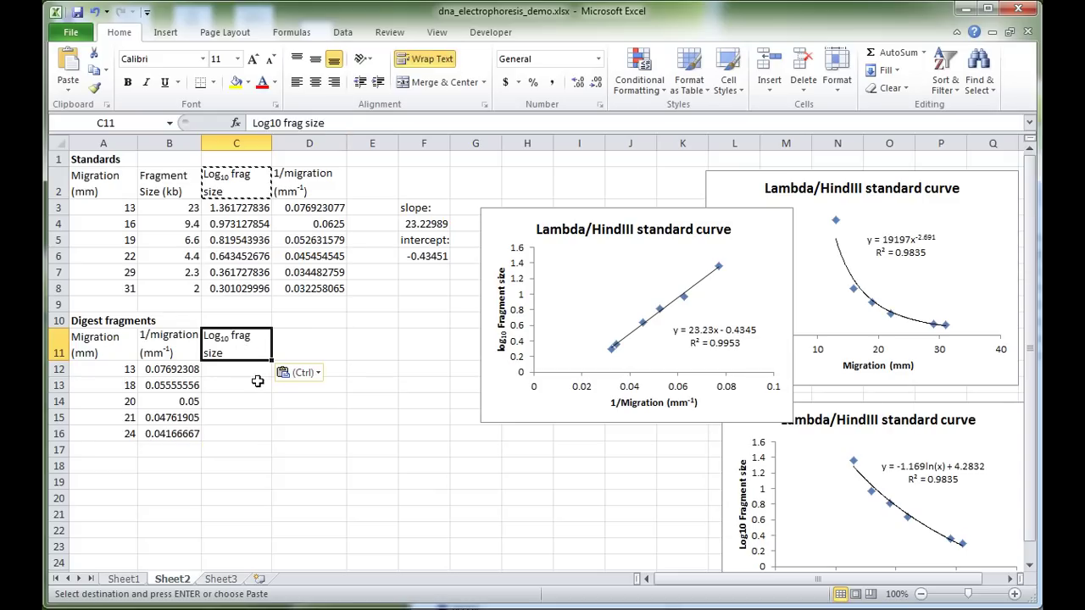
Calculate the first digest fragment's log size in C12 from the slope and intercept with =F4*B12+F6
{"action": "left_click", "coordinate": [253, 374]}
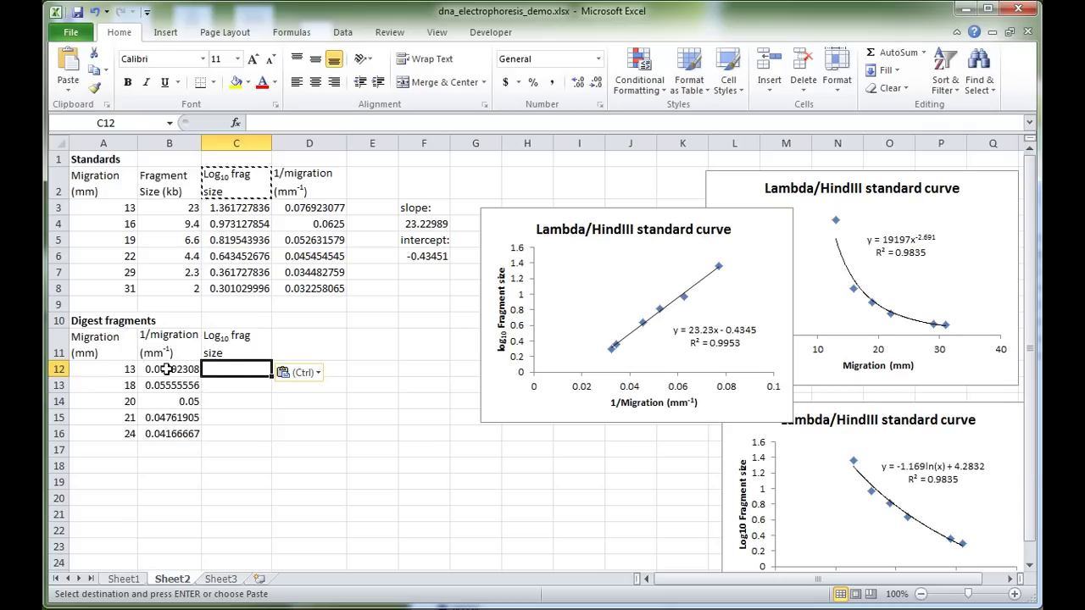
{"action": "type", "text": "="}
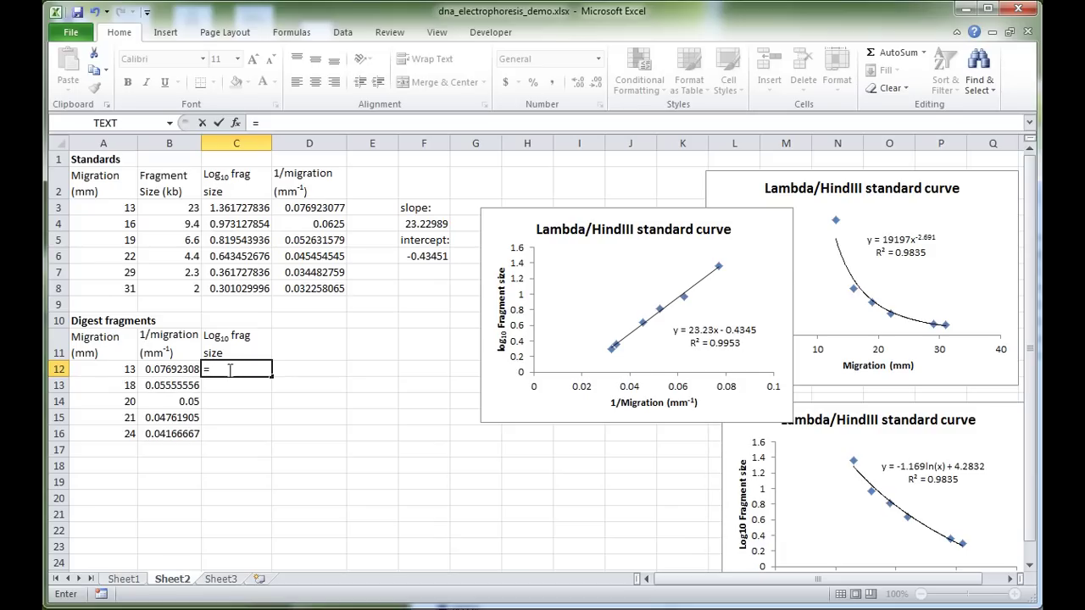
{"action": "left_click", "coordinate": [423, 224]}
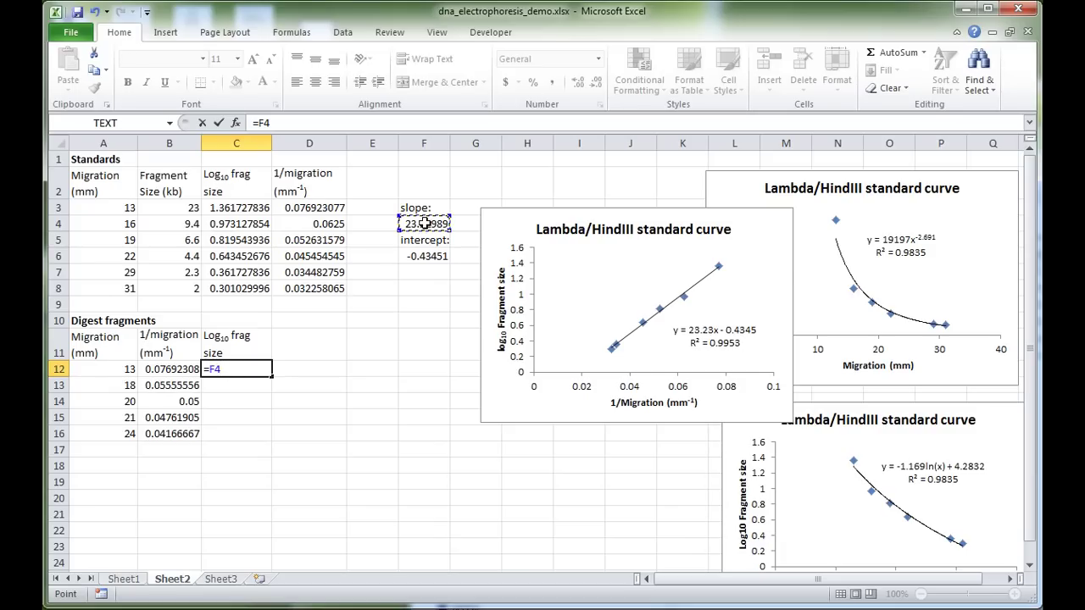
{"action": "type", "text": "*"}
{"action": "left_click", "coordinate": [164, 370]}
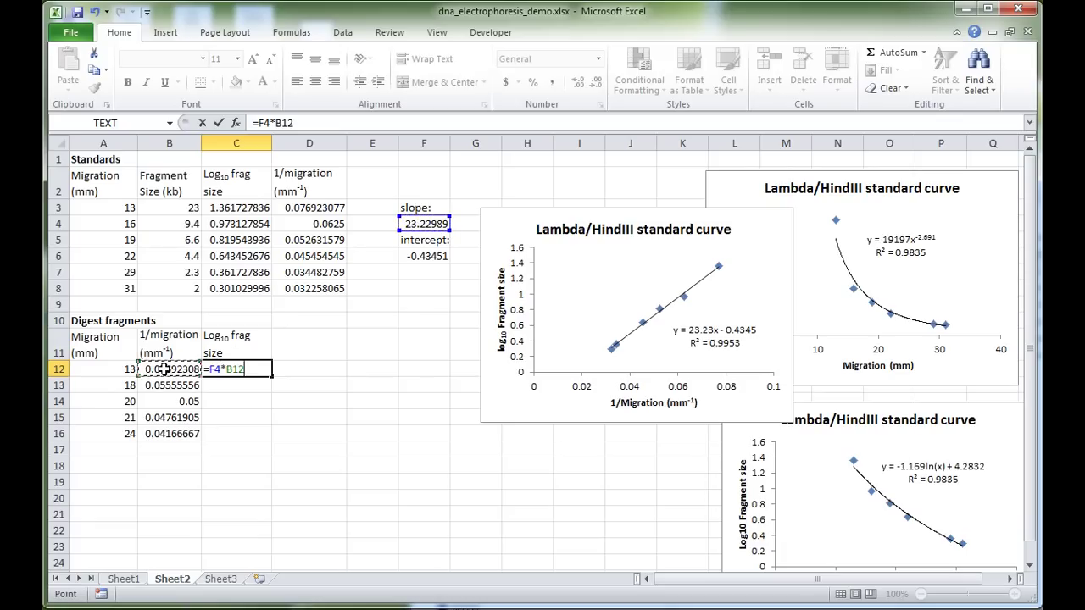
{"action": "type", "text": "+"}
{"action": "left_click", "coordinate": [412, 256]}
{"action": "key", "text": "Return"}
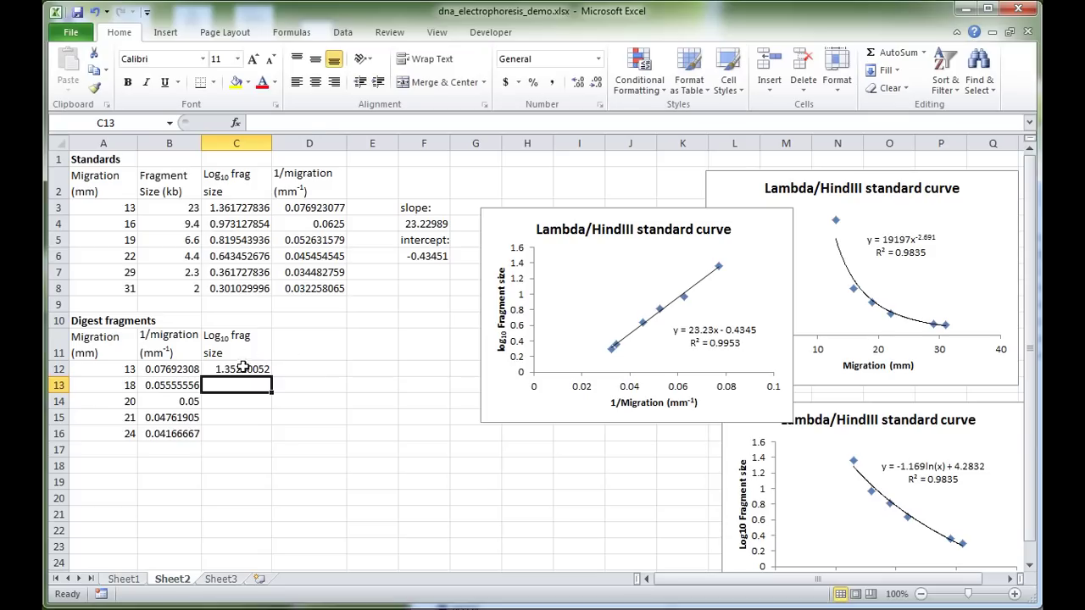
Make the slope and intercept references in the C12 formula absolute, as =$F$4*B12+$F$6
{"action": "left_click", "coordinate": [244, 368]}
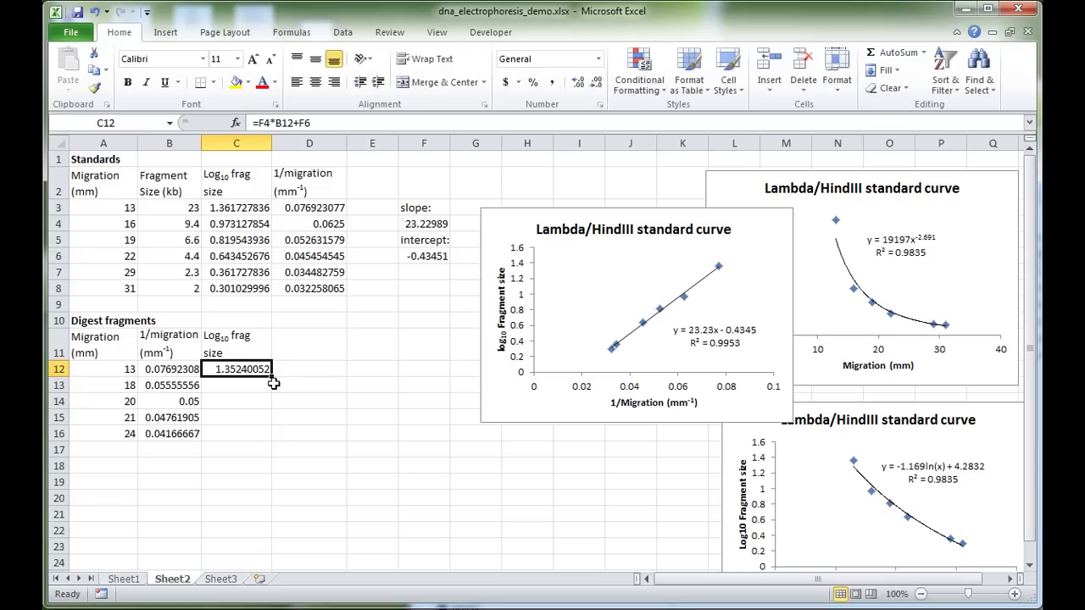
{"action": "left_click", "coordinate": [317, 123]}
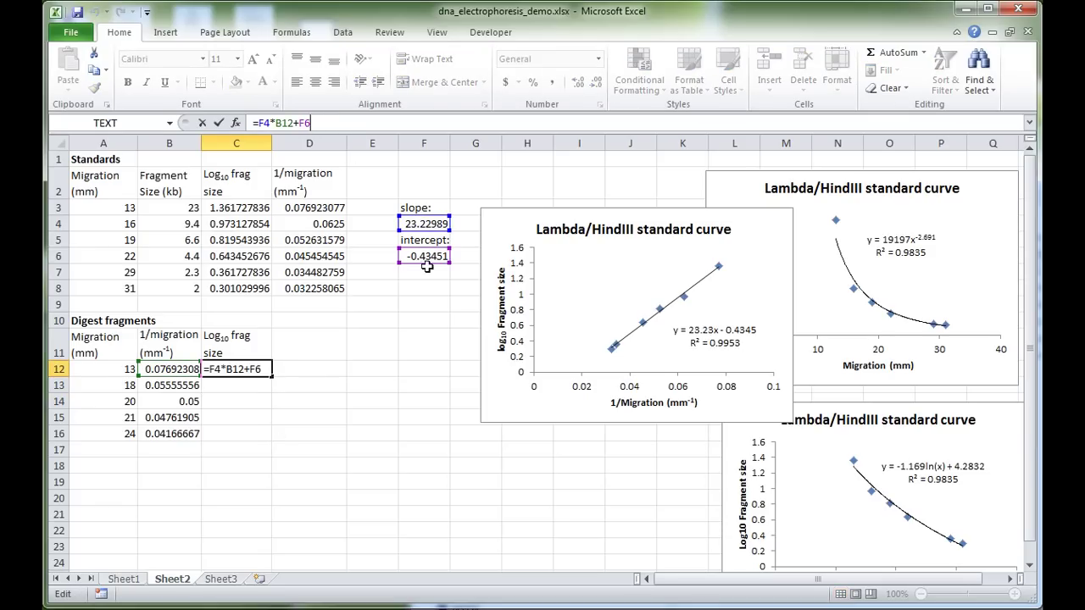
{"action": "left_click", "coordinate": [263, 124]}
{"action": "type", "text": "$"}
{"action": "left_click", "coordinate": [272, 124]}
{"action": "type", "text": "$"}
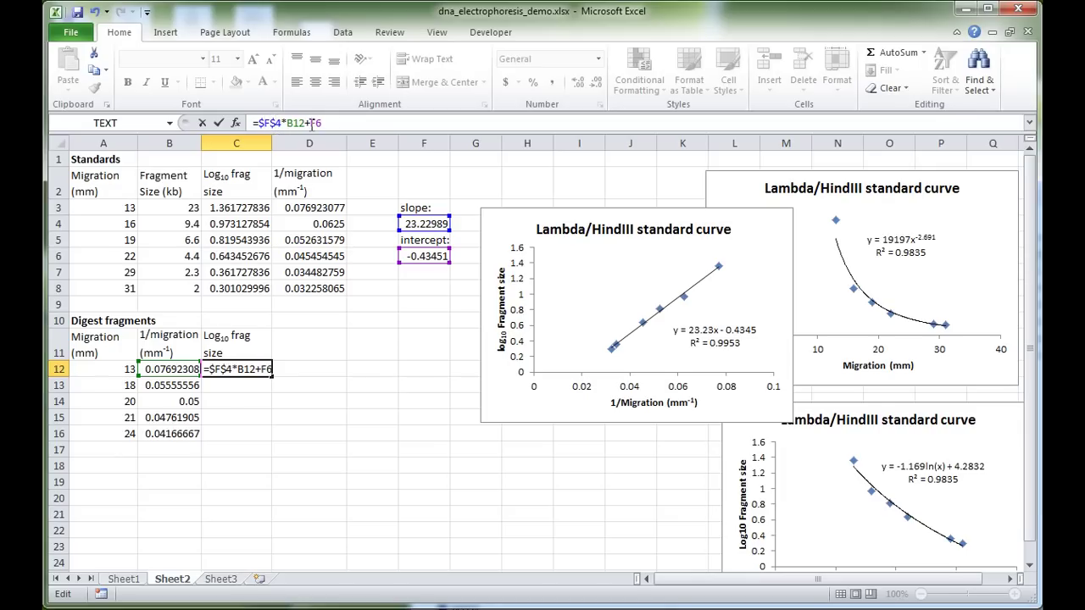
{"action": "left_click", "coordinate": [313, 123]}
{"action": "type", "text": "$"}
{"action": "left_click", "coordinate": [322, 123]}
{"action": "type", "text": "$F$"}
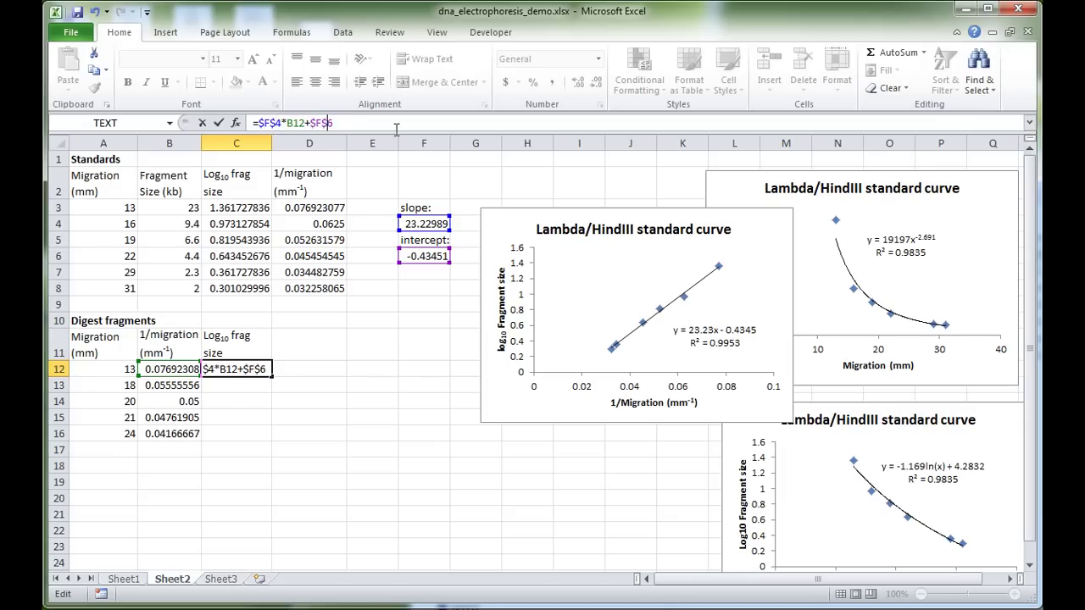
{"action": "key", "text": "Return"}
Fill the C12 log size formula down to C16 and check the cell references in the copied formulas
{"action": "left_click", "coordinate": [246, 368]}
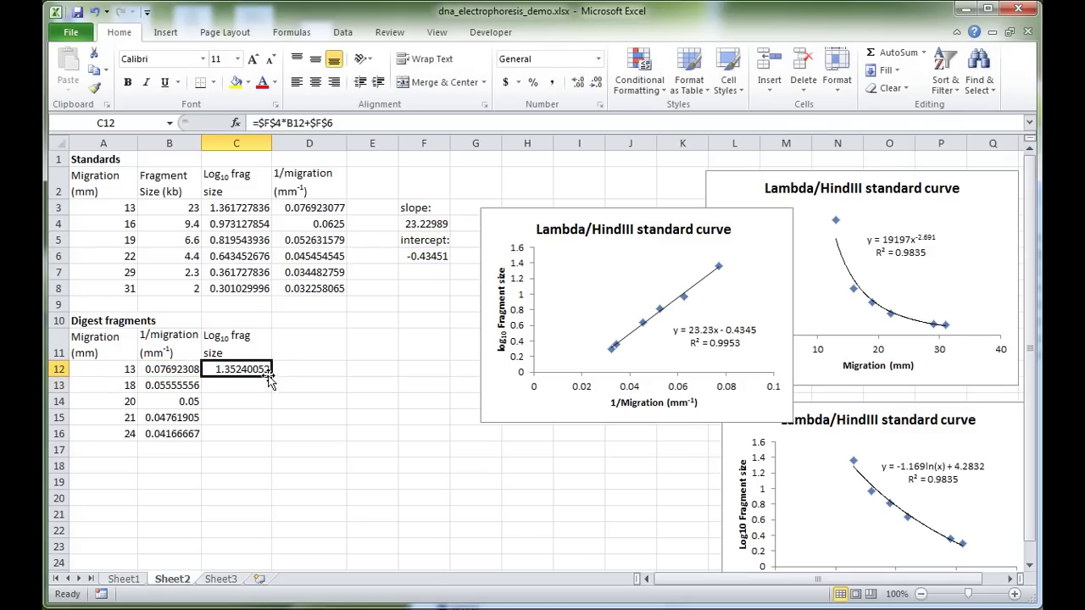
{"action": "left_click_drag", "start_coordinate": [271, 376], "coordinate": [274, 439]}
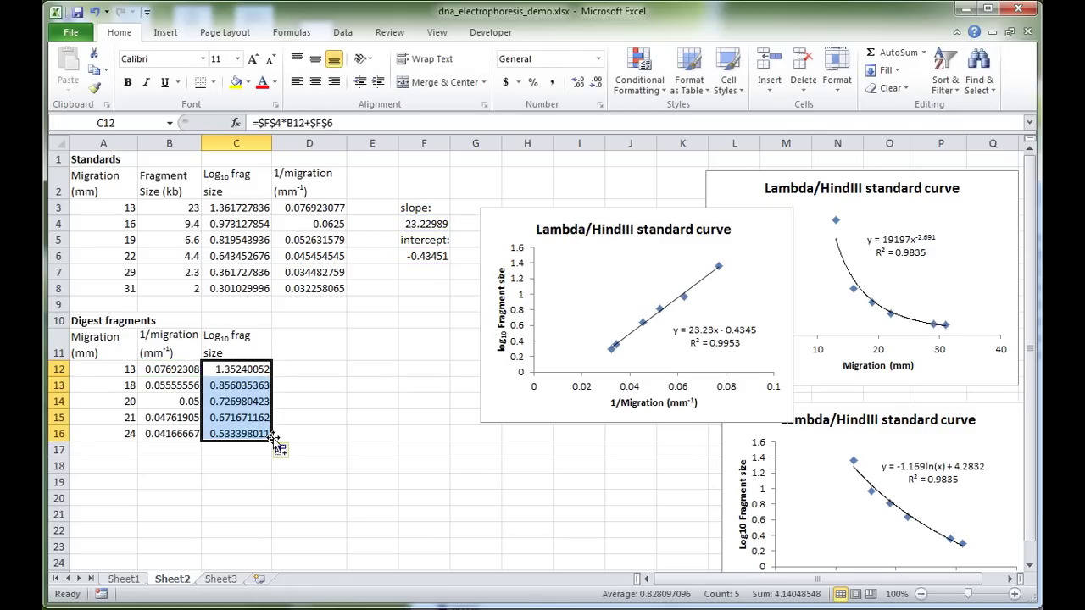
{"action": "left_click", "coordinate": [246, 372]}
{"action": "left_click", "coordinate": [244, 385]}
{"action": "left_click", "coordinate": [244, 401]}
{"action": "left_click", "coordinate": [244, 417]}
{"action": "left_click", "coordinate": [245, 433]}
{"action": "left_click", "coordinate": [340, 123]}
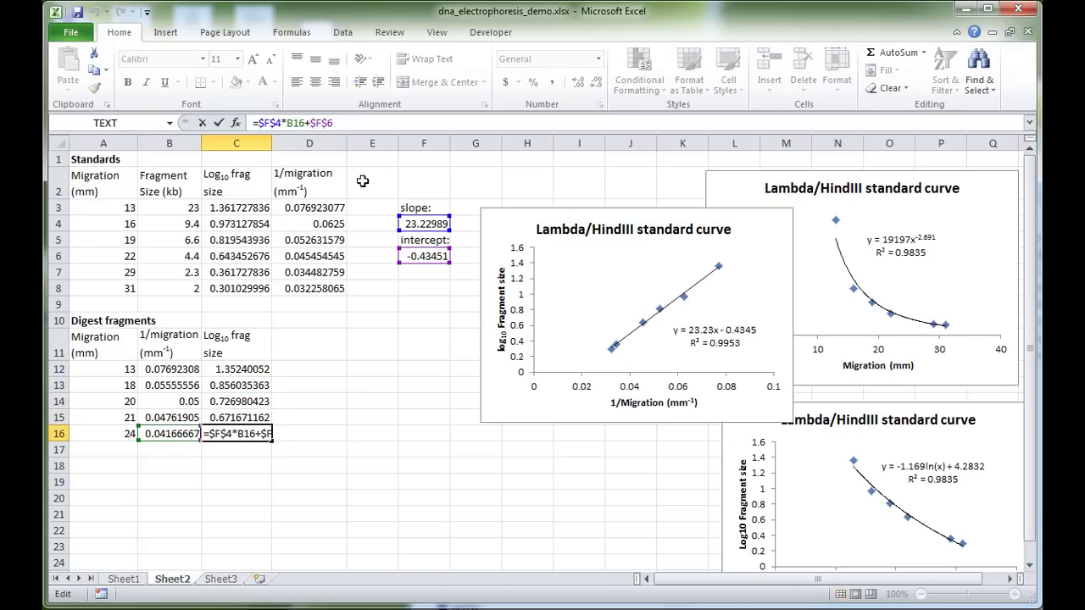
{"action": "key", "text": "ctrl+Return"}
Copy the "Fragment Size (kb)" header from B2 into D11 of the digest fragments table
{"action": "left_click", "coordinate": [304, 345]}
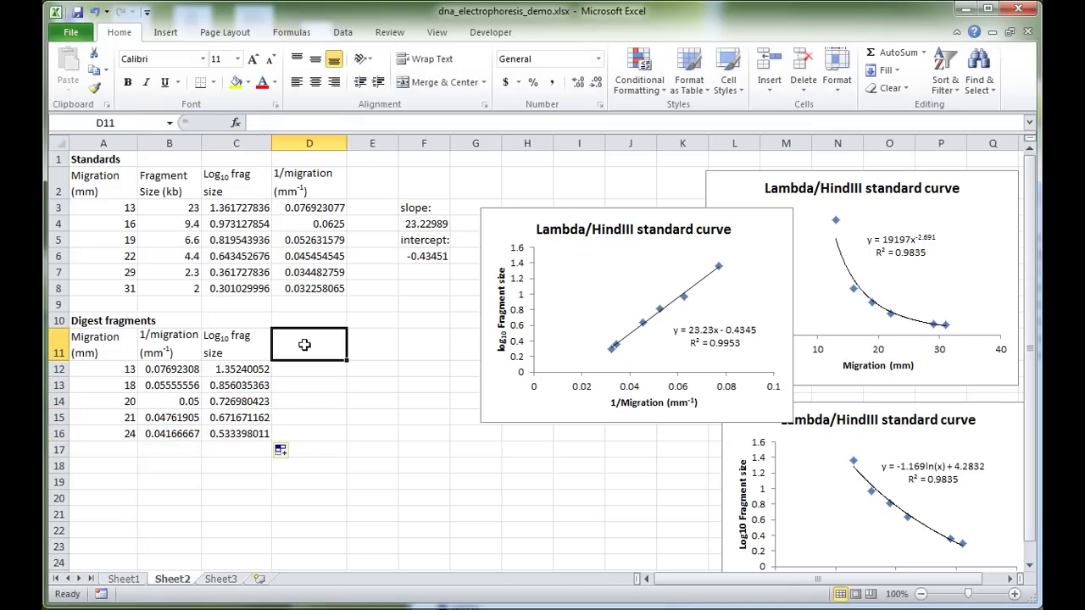
{"action": "left_click", "coordinate": [248, 349]}
{"action": "left_click", "coordinate": [300, 350]}
{"action": "left_click", "coordinate": [149, 189]}
{"action": "key", "text": "ctrl+c"}
{"action": "left_click", "coordinate": [296, 332]}
{"action": "key", "text": "ctrl+v"}
Convert the digest log sizes to kilobases with =10^C12 in D12 and fill the formula down to D16
{"action": "left_click", "coordinate": [311, 368]}
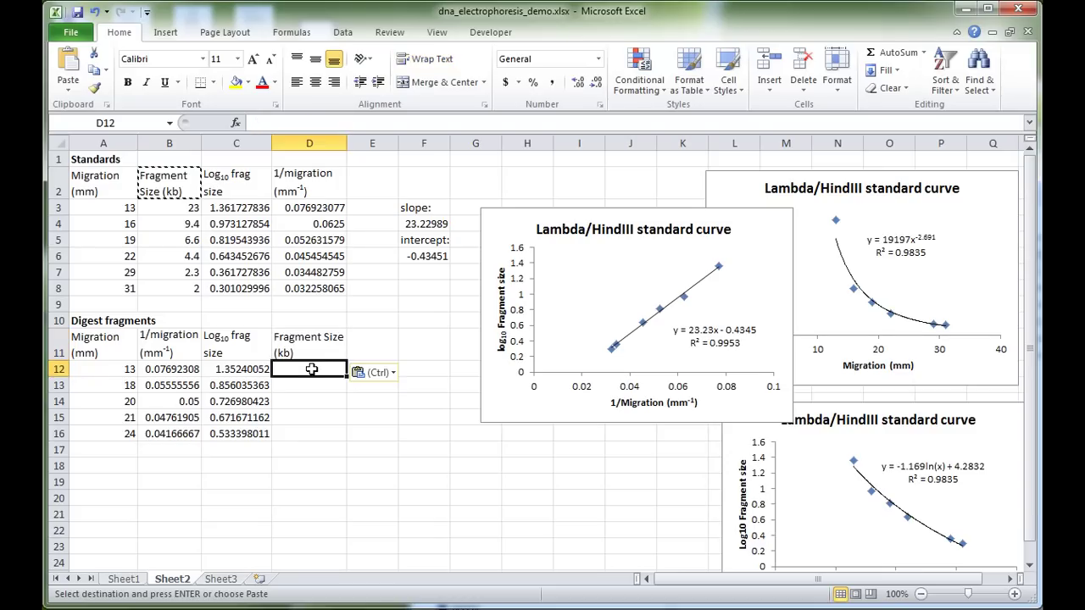
{"action": "key", "text": "Escape"}
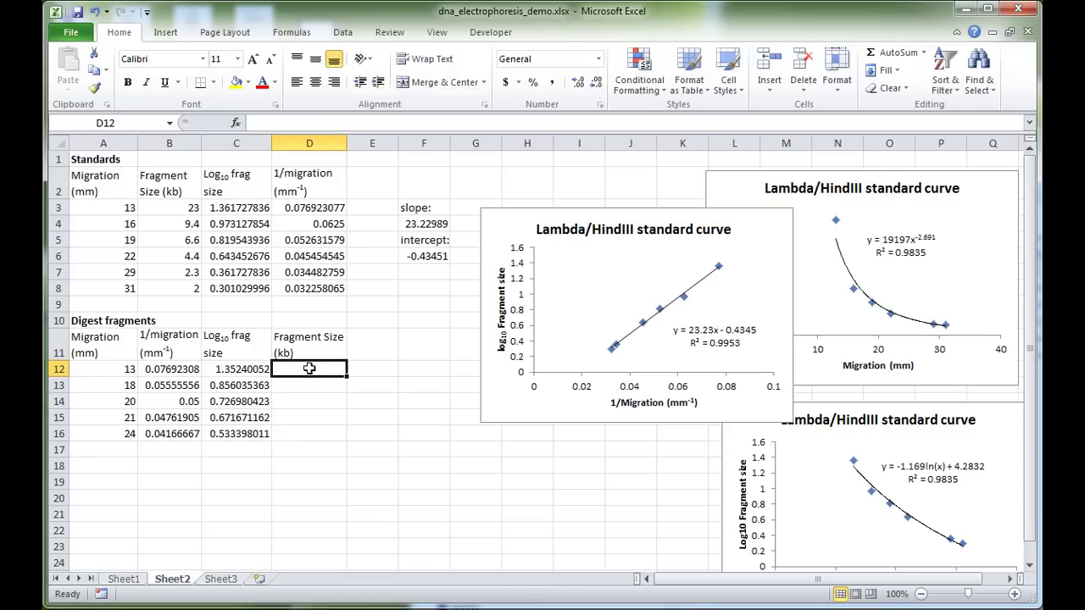
{"action": "type", "text": "="}
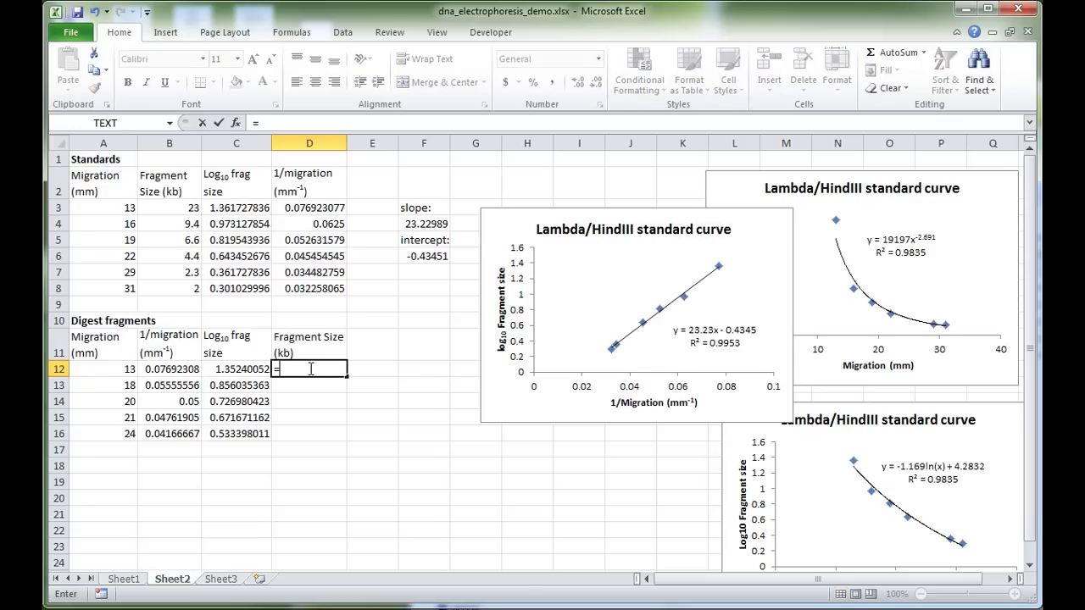
{"action": "type", "text": "10^"}
{"action": "left_click", "coordinate": [302, 368]}
{"action": "left_click", "coordinate": [240, 368]}
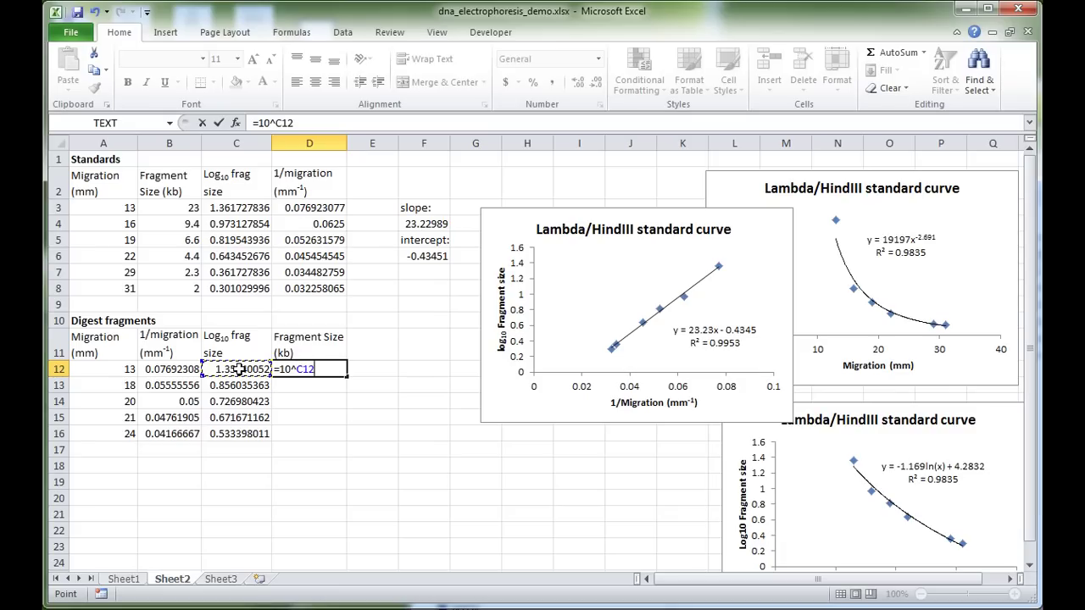
{"action": "key", "text": "Return"}
{"action": "left_click", "coordinate": [320, 369]}
{"action": "left_click_drag", "start_coordinate": [346, 378], "coordinate": [343, 435]}
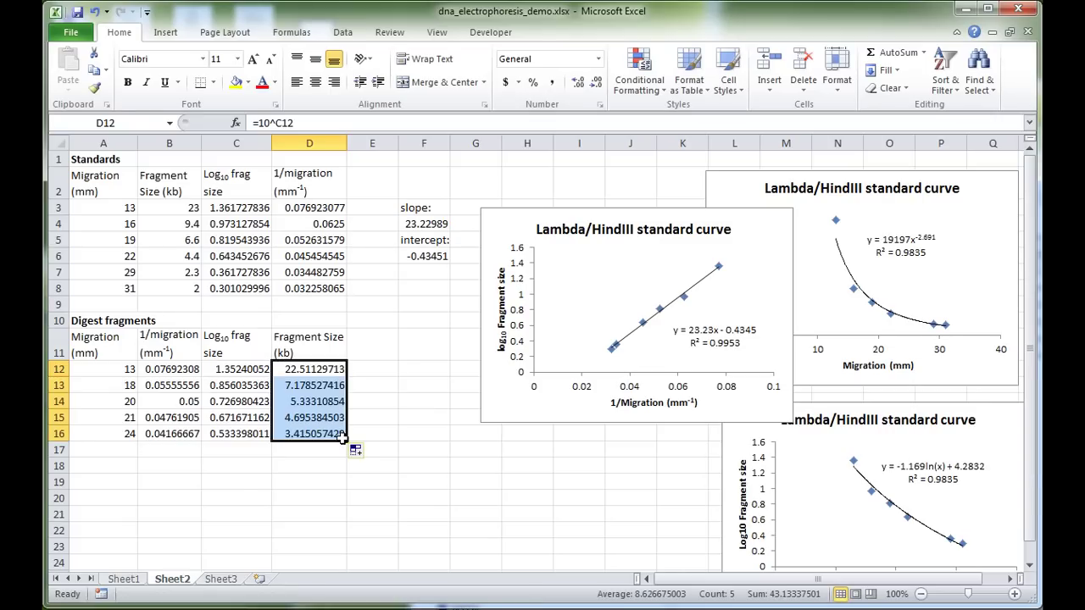
{"action": "left_click", "coordinate": [315, 371]}
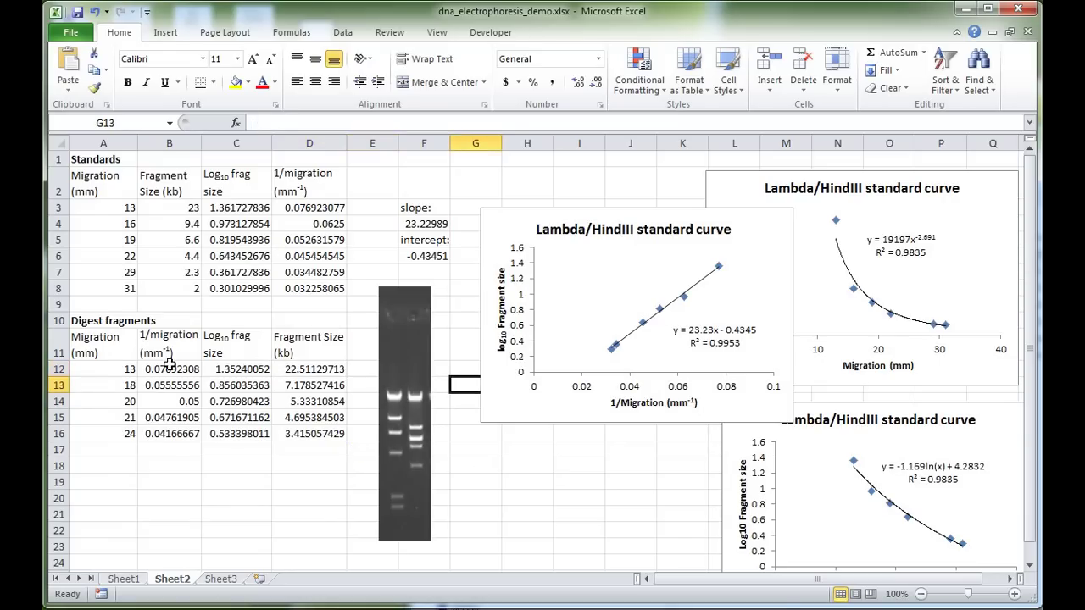
Reduce the calculated digest values in B12:D16 to three decimal places
{"action": "left_click_drag", "start_coordinate": [169, 369], "coordinate": [306, 433]}
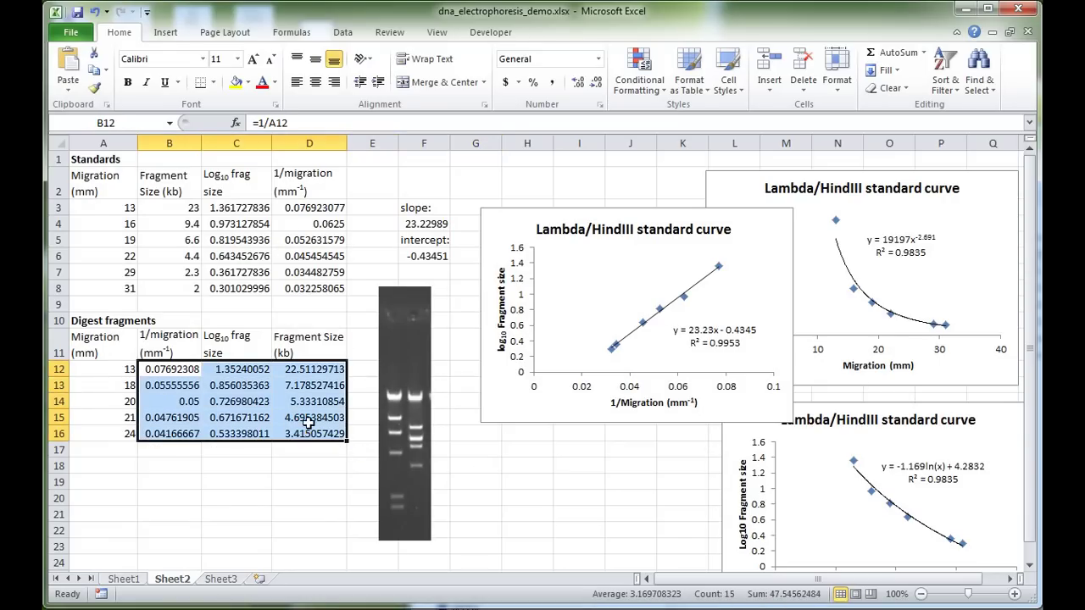
{"action": "left_click", "coordinate": [596, 84]}
{"action": "left_click", "coordinate": [596, 85]}
{"action": "left_click", "coordinate": [595, 84]}
{"action": "left_click", "coordinate": [596, 85]}
{"action": "left_click", "coordinate": [596, 85]}
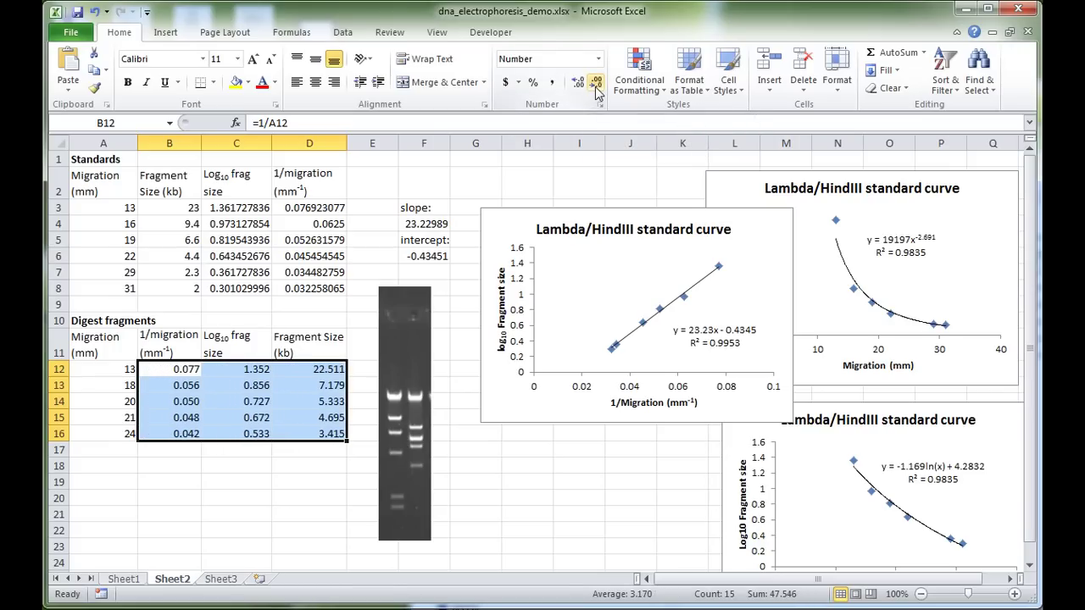
Reduce the standards' log and reciprocal values in C3:D8 to four decimal places
{"action": "left_click_drag", "start_coordinate": [246, 207], "coordinate": [327, 288]}
{"action": "left_click", "coordinate": [596, 85]}
{"action": "left_click", "coordinate": [596, 85]}
{"action": "left_click", "coordinate": [596, 85]}
{"action": "left_click", "coordinate": [596, 85]}
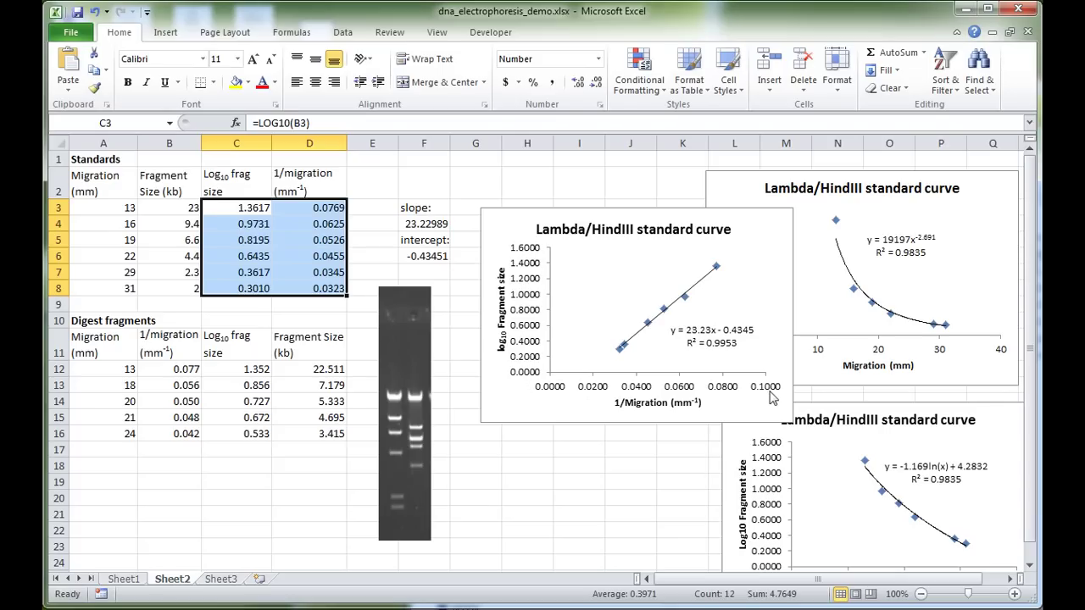
Move the reciprocal migration chart slightly and set its vertical axis numbers to two decimal places
{"action": "left_click", "coordinate": [635, 187]}
{"action": "left_click_drag", "start_coordinate": [651, 213], "coordinate": [637, 190]}
{"action": "left_click", "coordinate": [514, 252]}
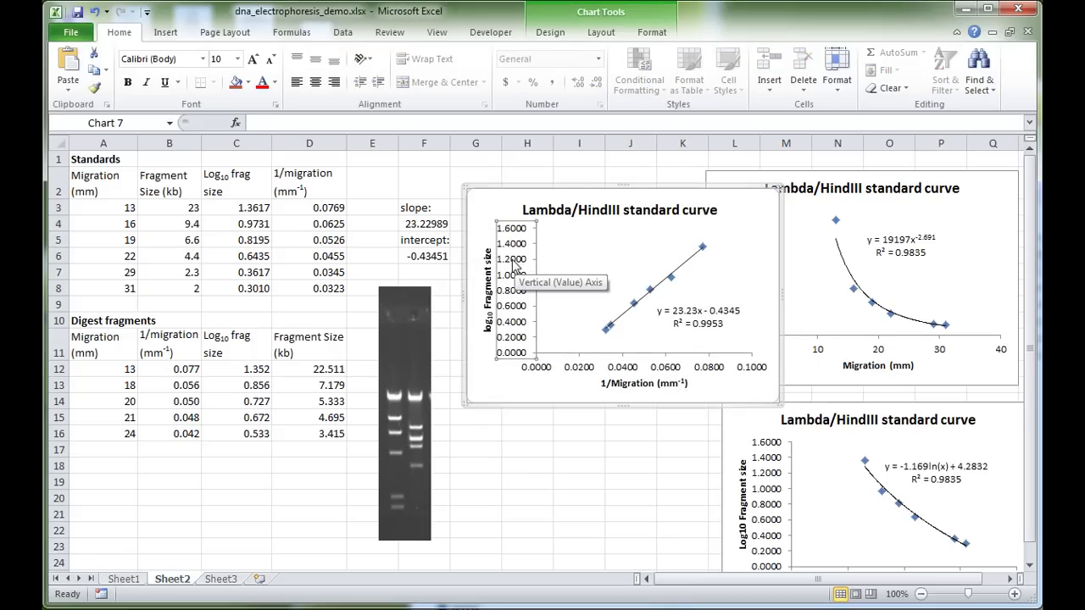
{"action": "double_click", "coordinate": [512, 265]}
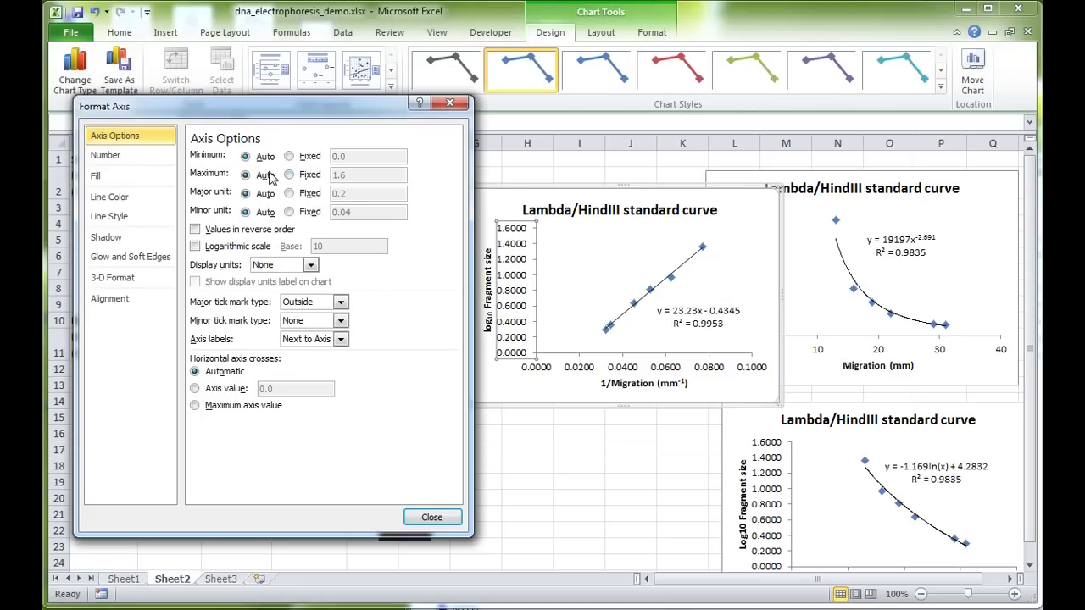
{"action": "left_click", "coordinate": [134, 158]}
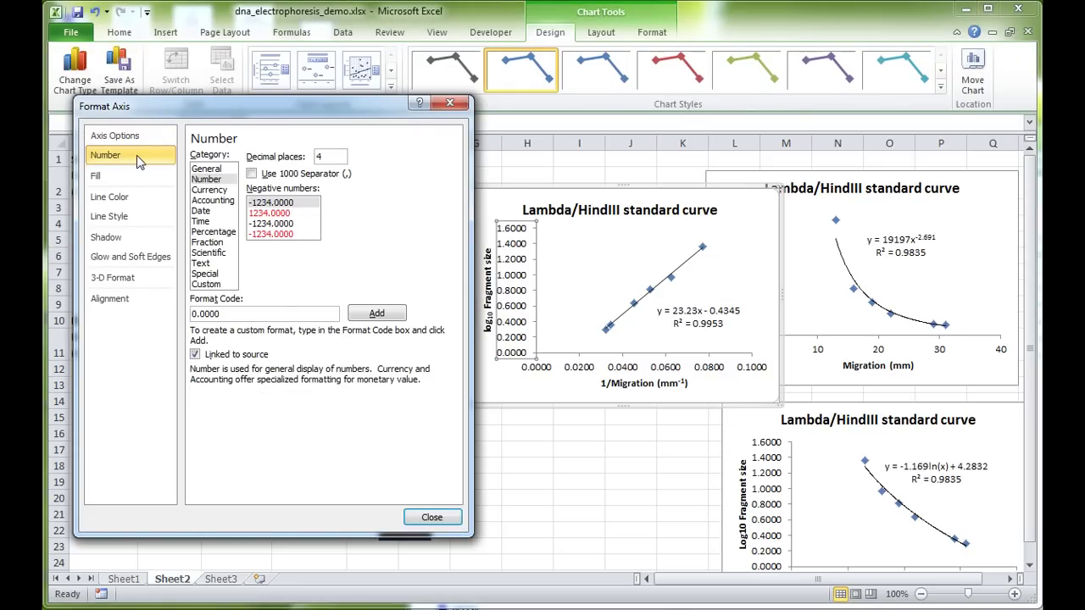
{"action": "left_click", "coordinate": [316, 156]}
{"action": "left_click", "coordinate": [419, 517]}
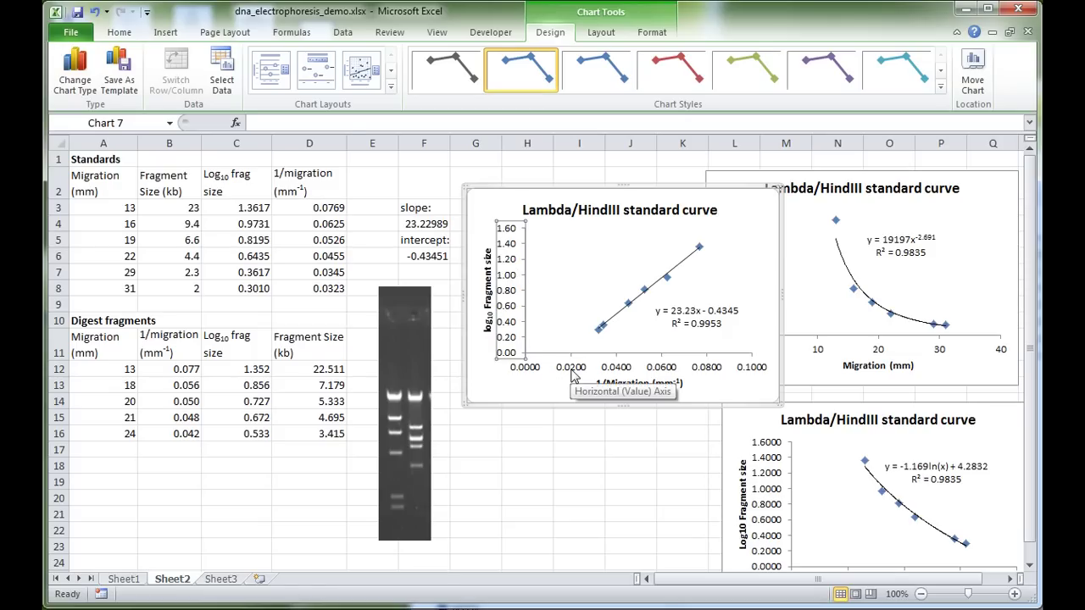
Set the number format of the reciprocal migration chart's vertical axis to General
{"action": "double_click", "coordinate": [509, 290]}
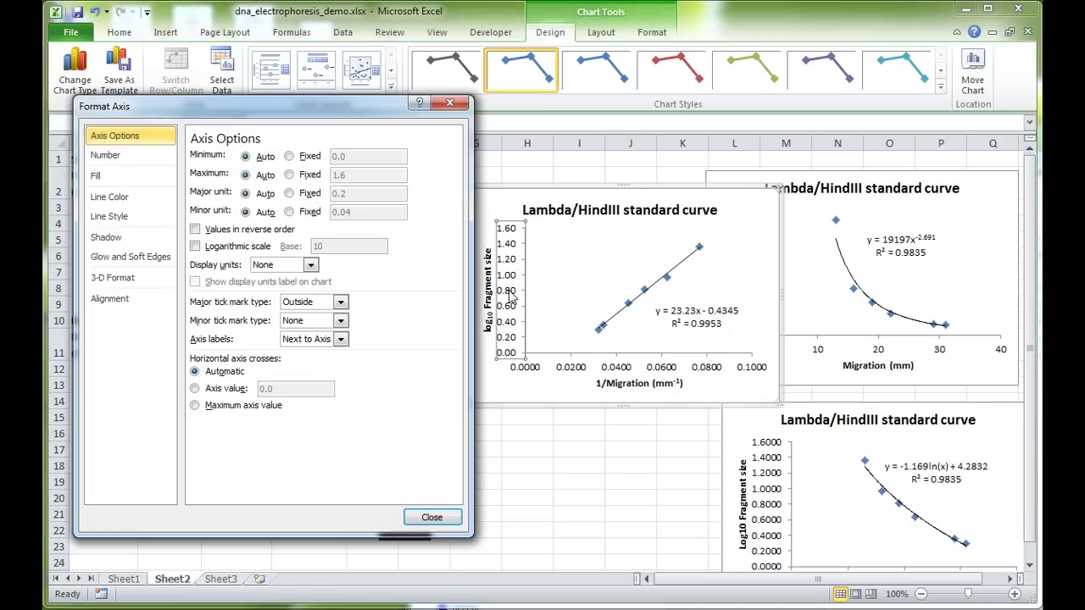
{"action": "left_click", "coordinate": [110, 155]}
{"action": "left_click", "coordinate": [206, 179]}
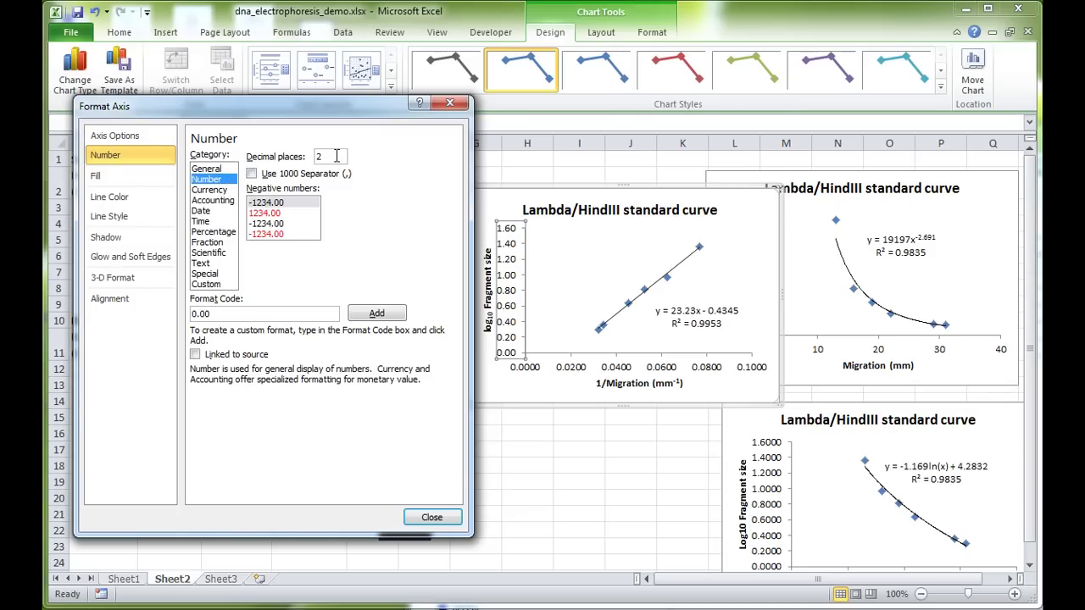
{"action": "left_click", "coordinate": [227, 170]}
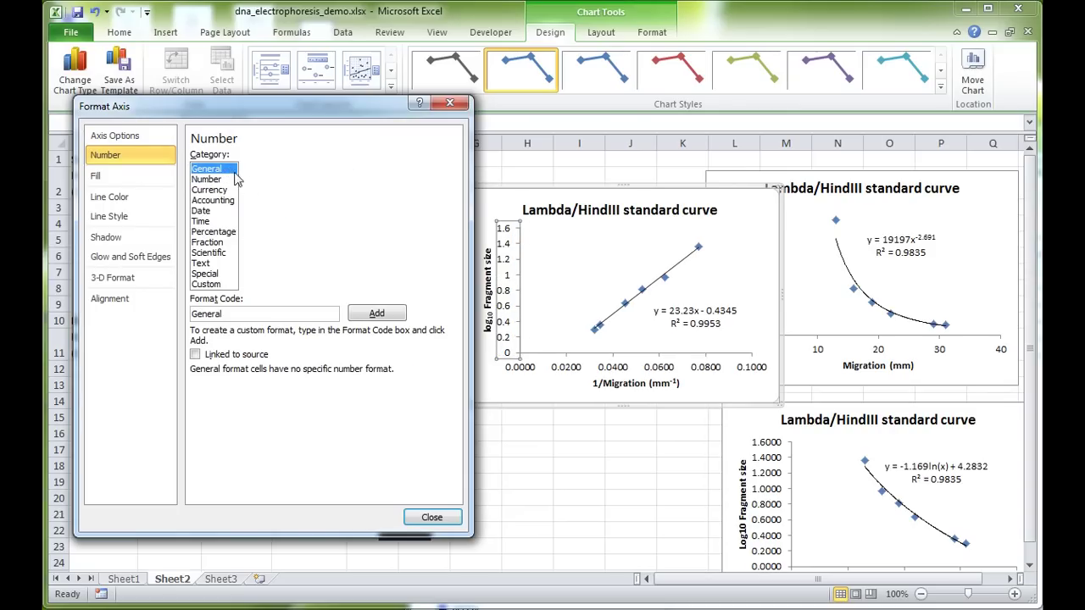
{"action": "left_click", "coordinate": [432, 517]}
{"action": "left_click", "coordinate": [579, 449]}
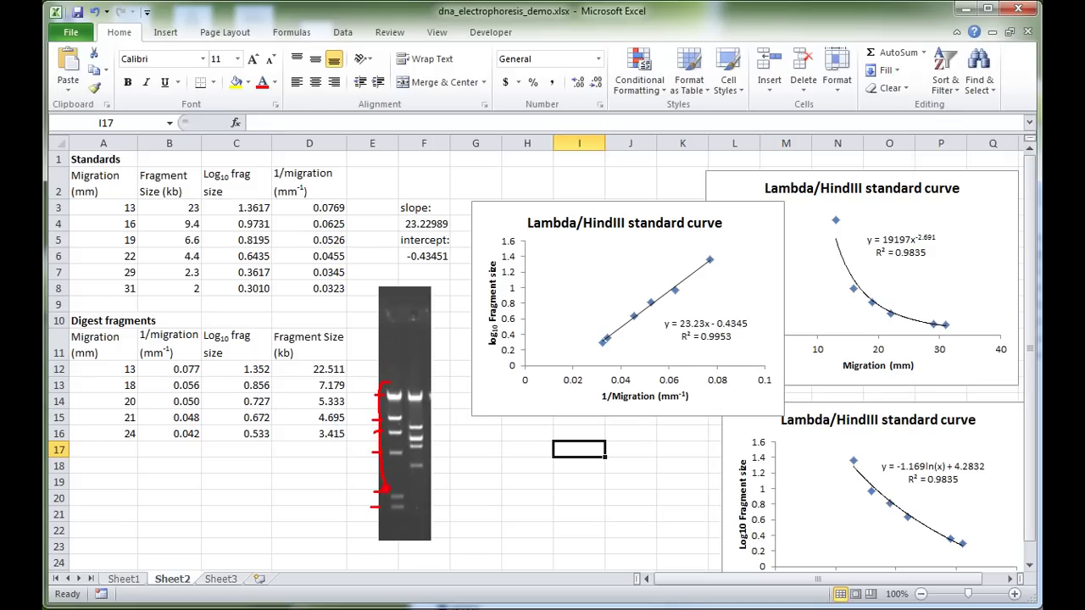
{"action": "left_click_drag", "start_coordinate": [380, 365], "coordinate": [352, 304]}
{"action": "mouse_move", "coordinate": [311, 178]}
{"action": "left_mouse_down"}
{"action": "mouse_move", "coordinate": [223, 222]}
{"action": "mouse_move", "coordinate": [346, 280]}
{"action": "mouse_move", "coordinate": [298, 167]}
{"action": "left_mouse_up"}
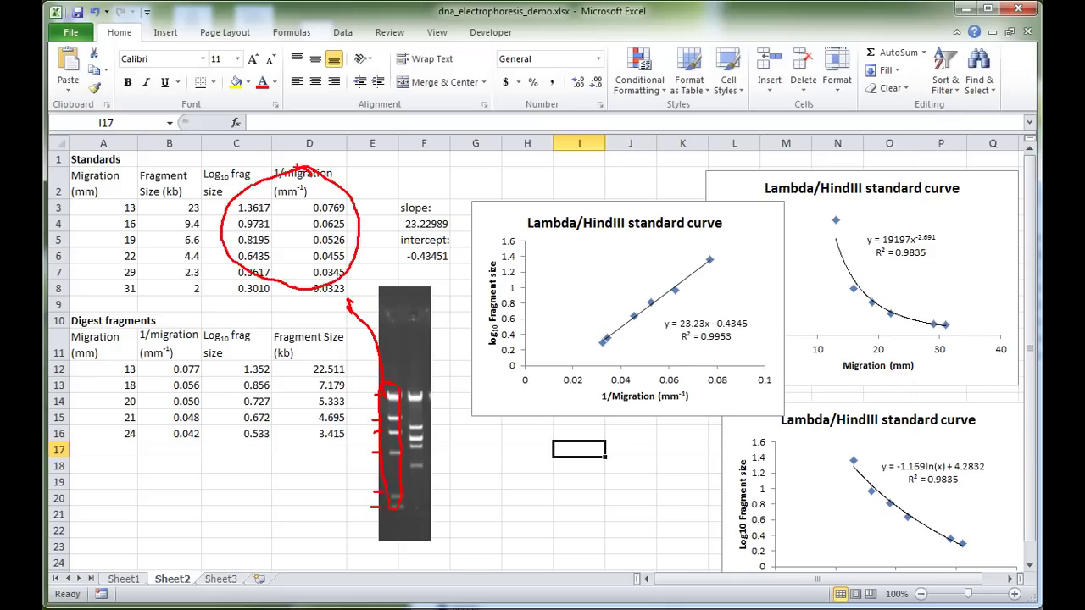
{"action": "mouse_move", "coordinate": [697, 301]}
{"action": "left_mouse_down"}
{"action": "mouse_move", "coordinate": [717, 299]}
{"action": "mouse_move", "coordinate": [651, 338]}
{"action": "mouse_move", "coordinate": [754, 327]}
{"action": "mouse_move", "coordinate": [697, 300]}
{"action": "left_mouse_up"}
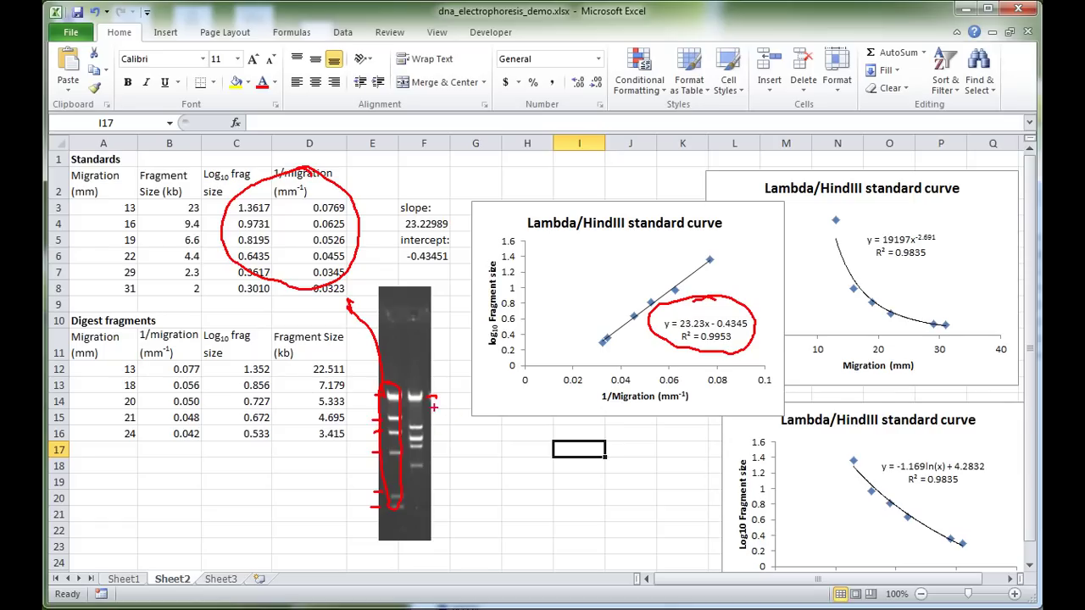
{"action": "left_click_drag", "start_coordinate": [431, 426], "coordinate": [439, 428]}
{"action": "key", "text": "Escape"}
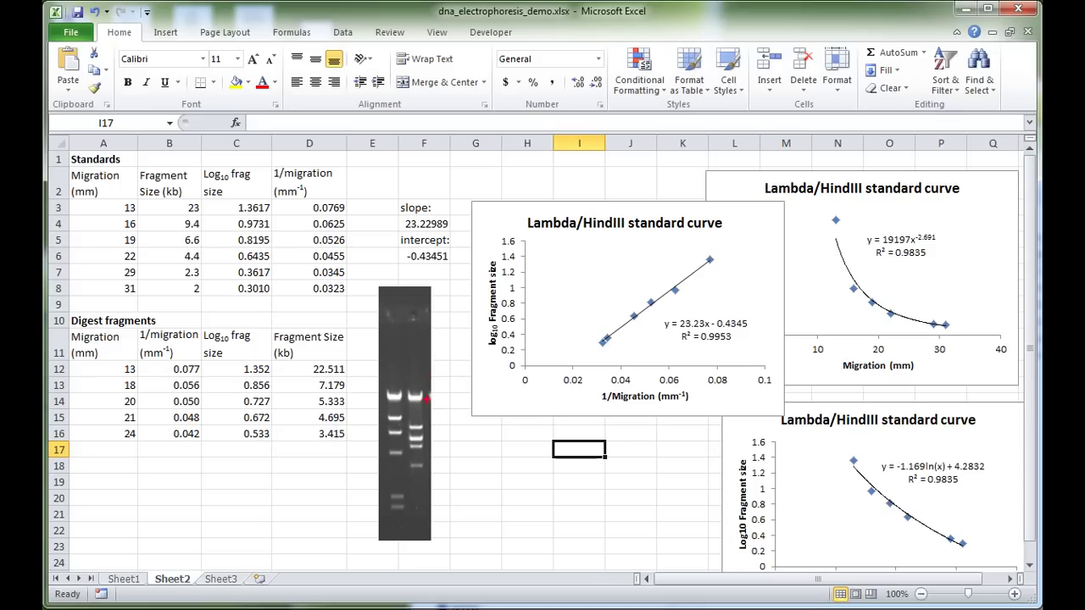
{"action": "mouse_move", "coordinate": [331, 358]}
{"action": "left_mouse_down"}
{"action": "mouse_move", "coordinate": [309, 365]}
{"action": "mouse_move", "coordinate": [319, 380]}
{"action": "mouse_move", "coordinate": [330, 365]}
{"action": "mouse_move", "coordinate": [428, 395]}
{"action": "left_mouse_up"}
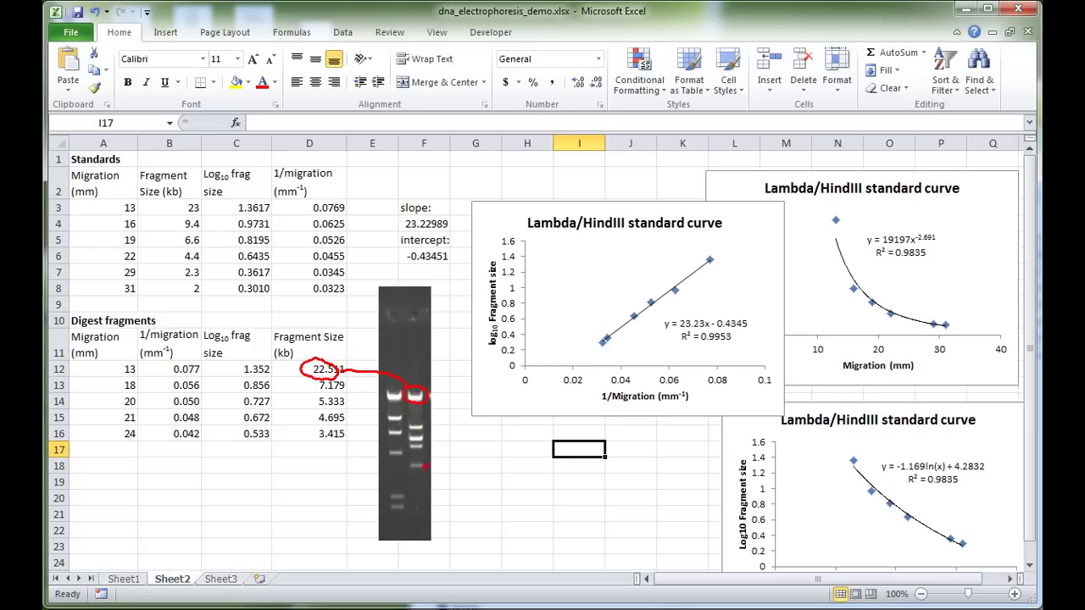
{"action": "mouse_move", "coordinate": [332, 427]}
{"action": "left_mouse_down"}
{"action": "mouse_move", "coordinate": [352, 437]}
{"action": "mouse_move", "coordinate": [343, 422]}
{"action": "left_mouse_up"}
{"action": "mouse_move", "coordinate": [416, 474]}
{"action": "left_mouse_down"}
{"action": "mouse_move", "coordinate": [428, 459]}
{"action": "mouse_move", "coordinate": [345, 439]}
{"action": "left_mouse_up"}
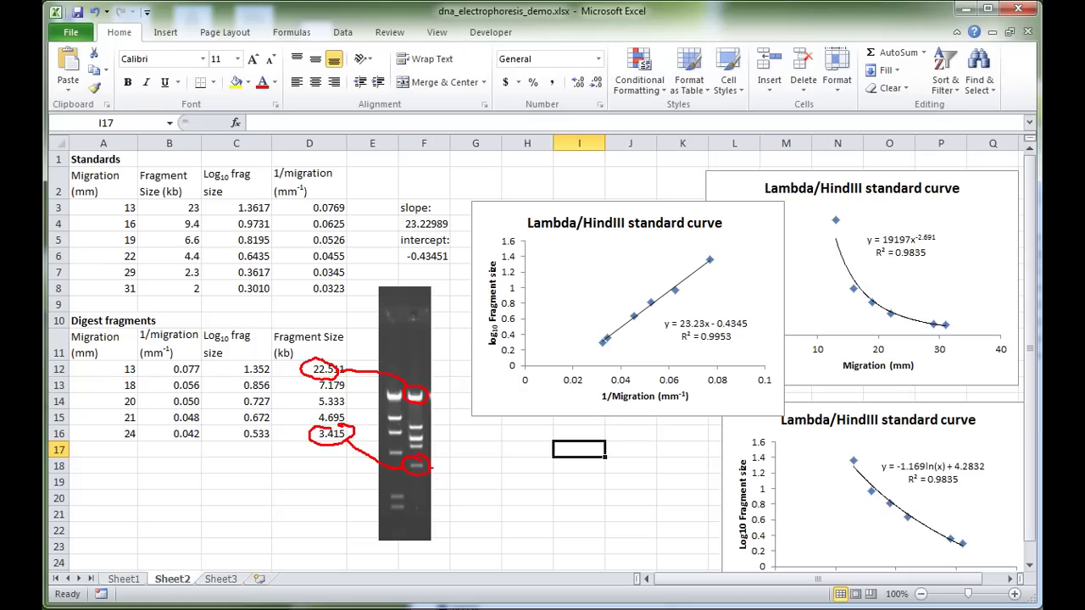